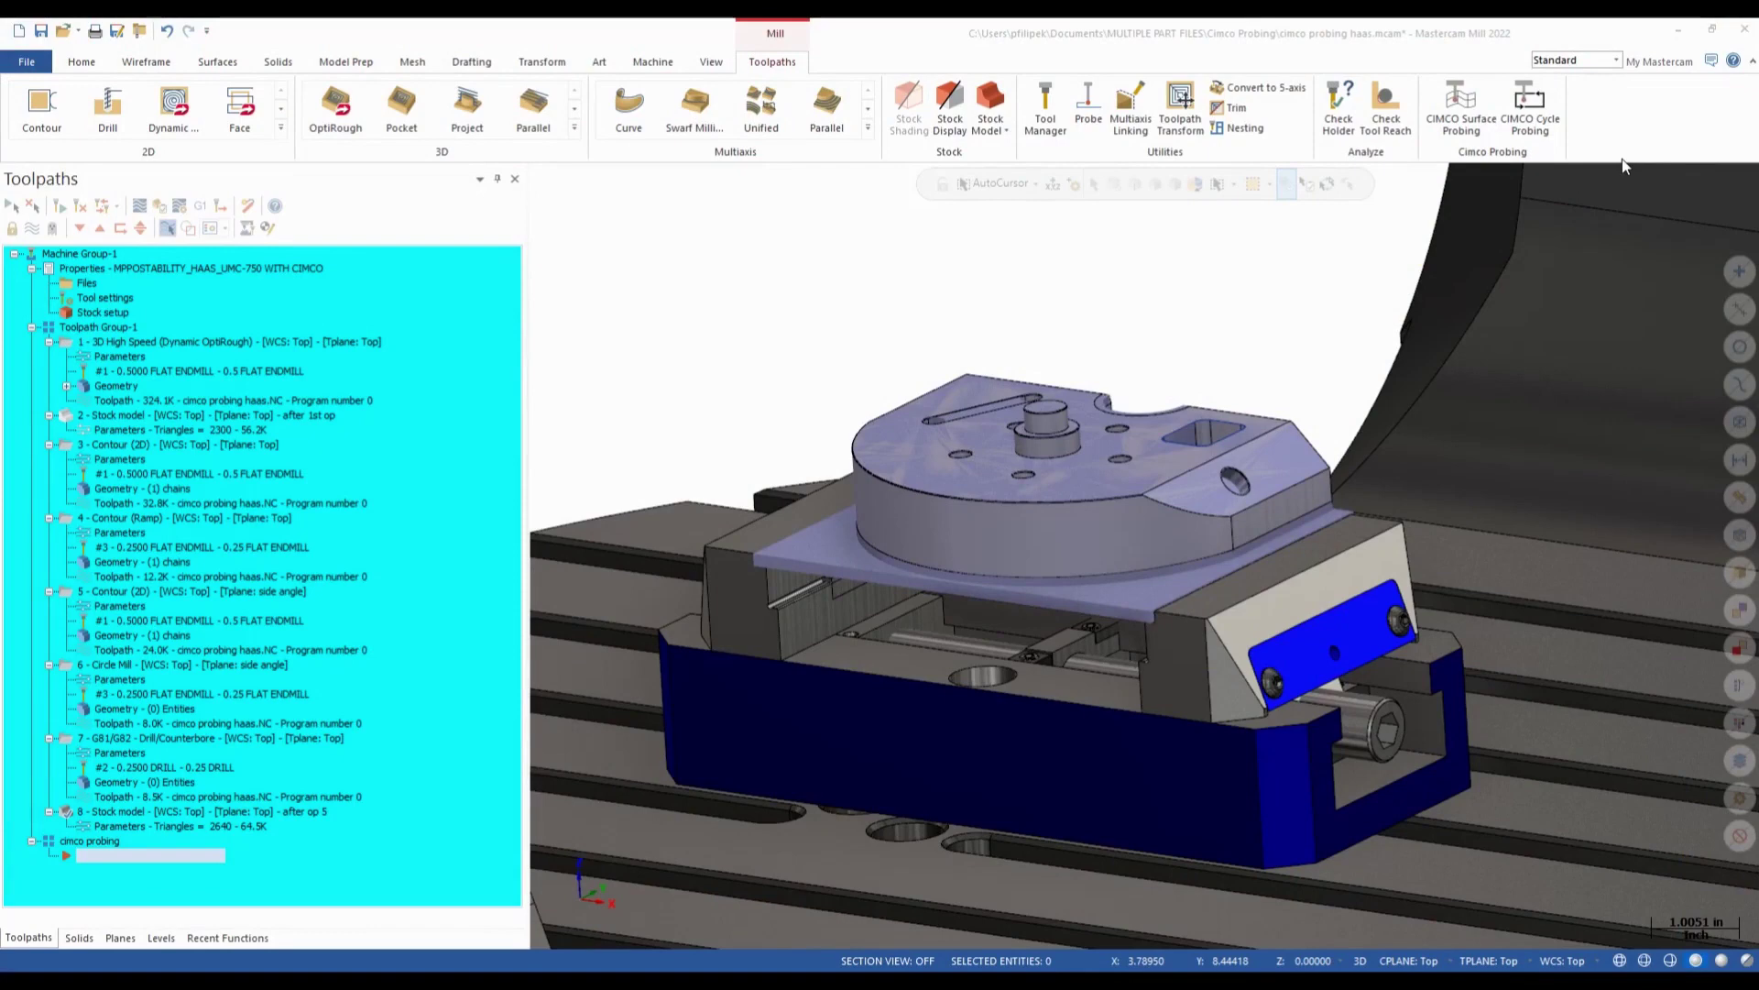
Open the CIMCO Cycle Probing workpiece datum list for Haas Renishaw.
click(1532, 121)
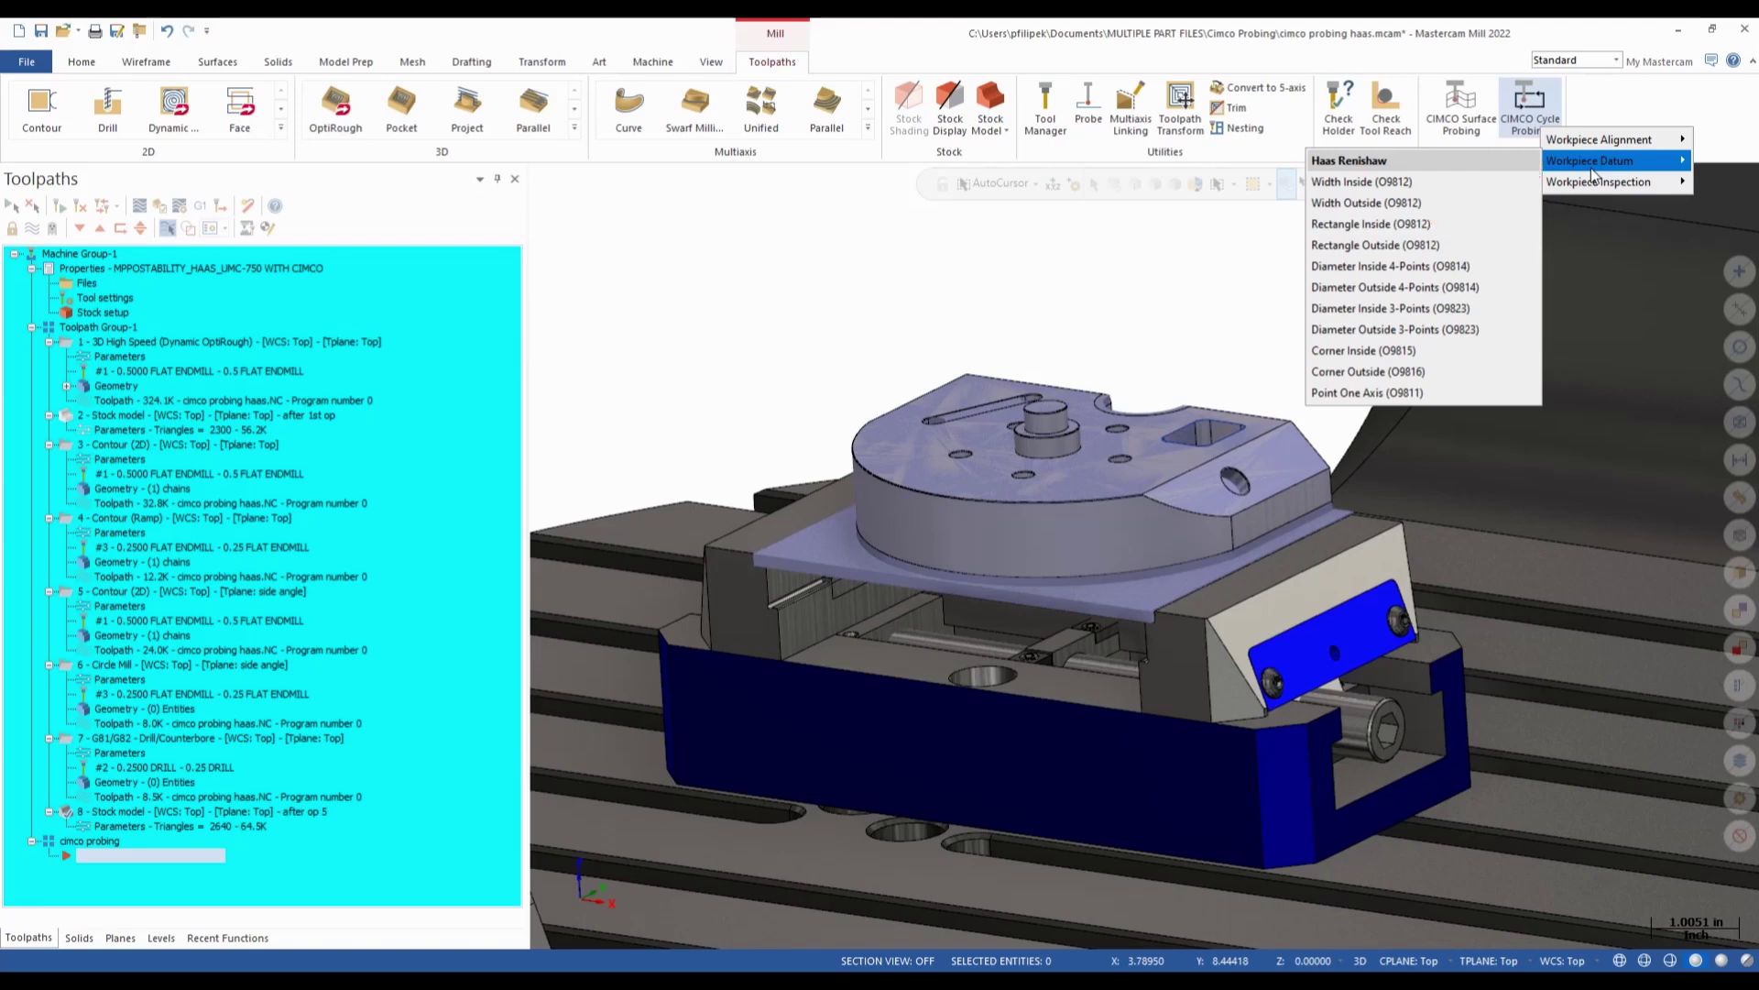
mouse_move(1594, 161)
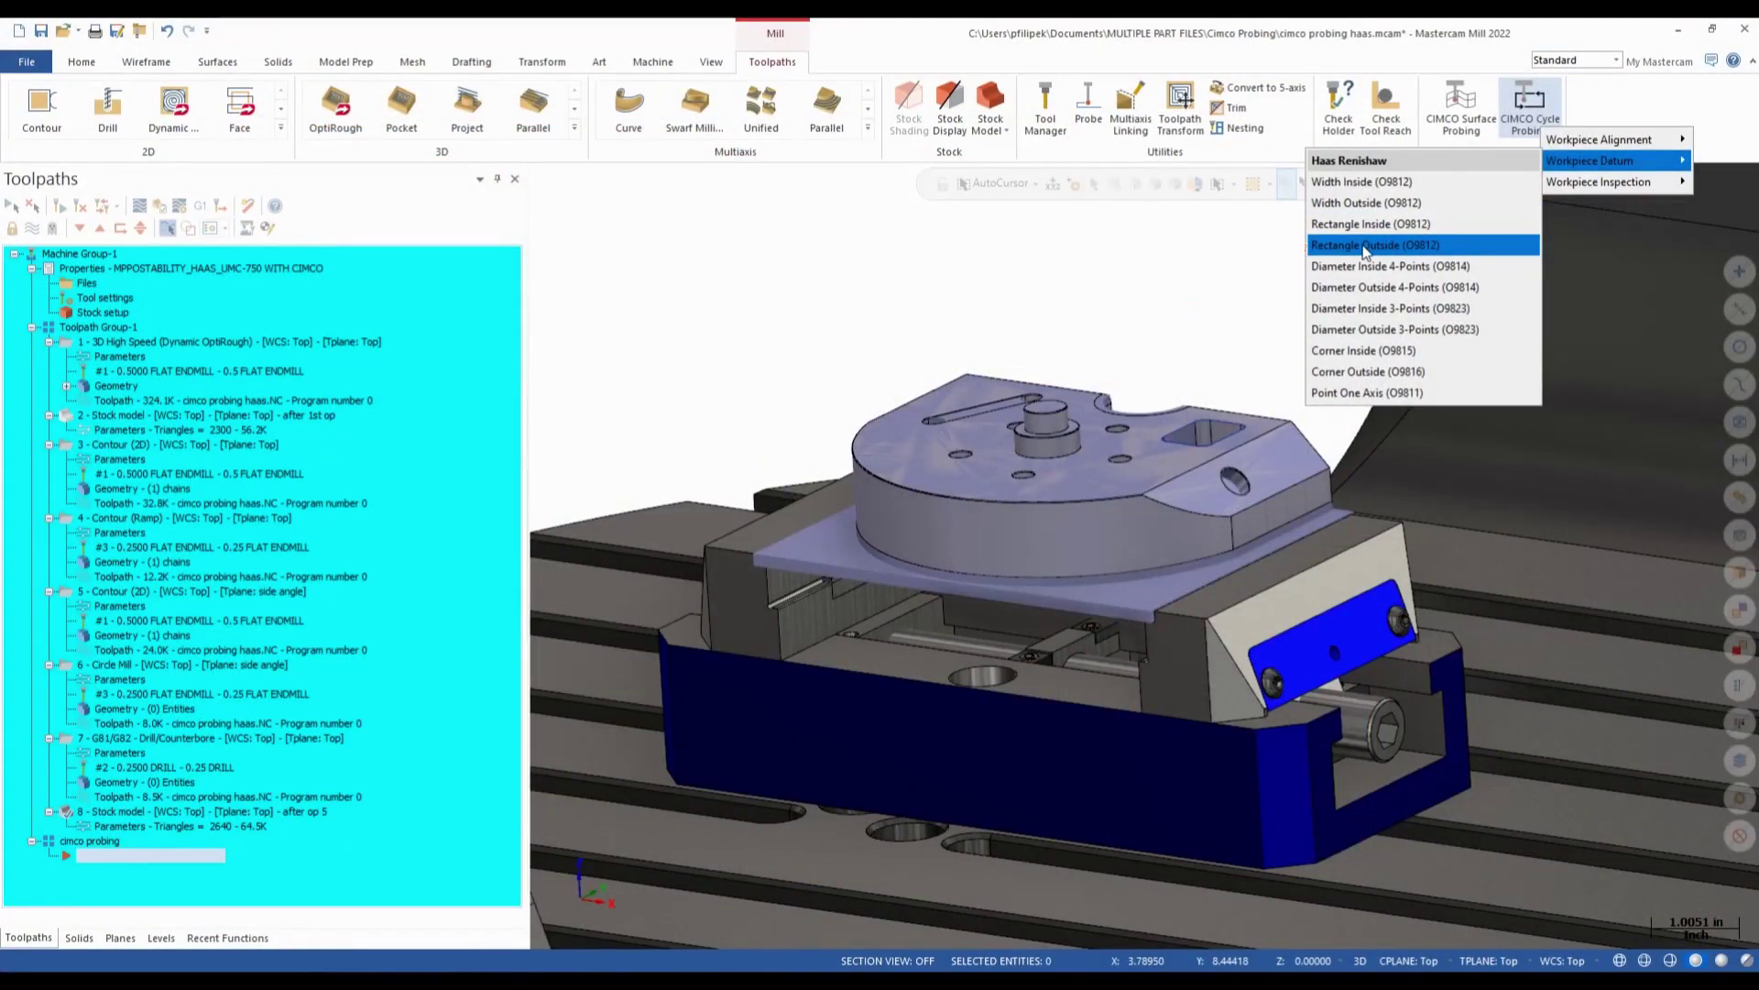
Choose the Rectangle Outside datum cycle, loading probe tool 20 (Renishaw OMP40).
click(1365, 251)
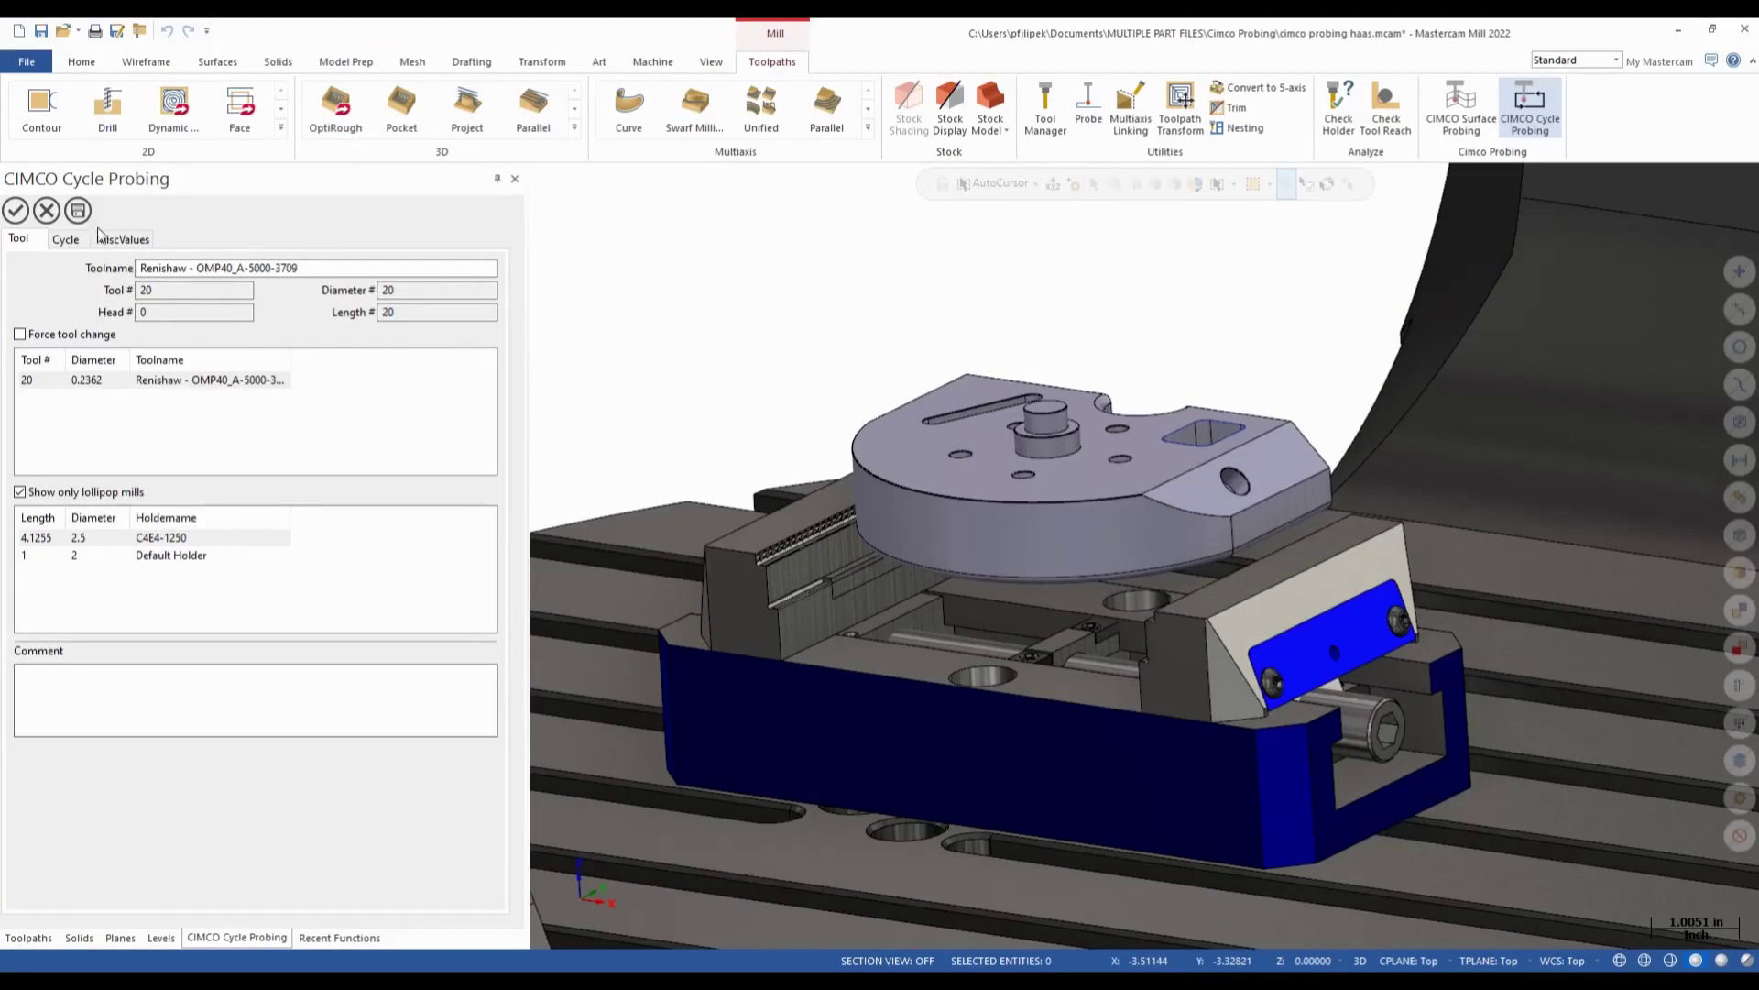
Show the Rectangle Outside (O9812) cycle parameters and its geometry definition options.
click(66, 241)
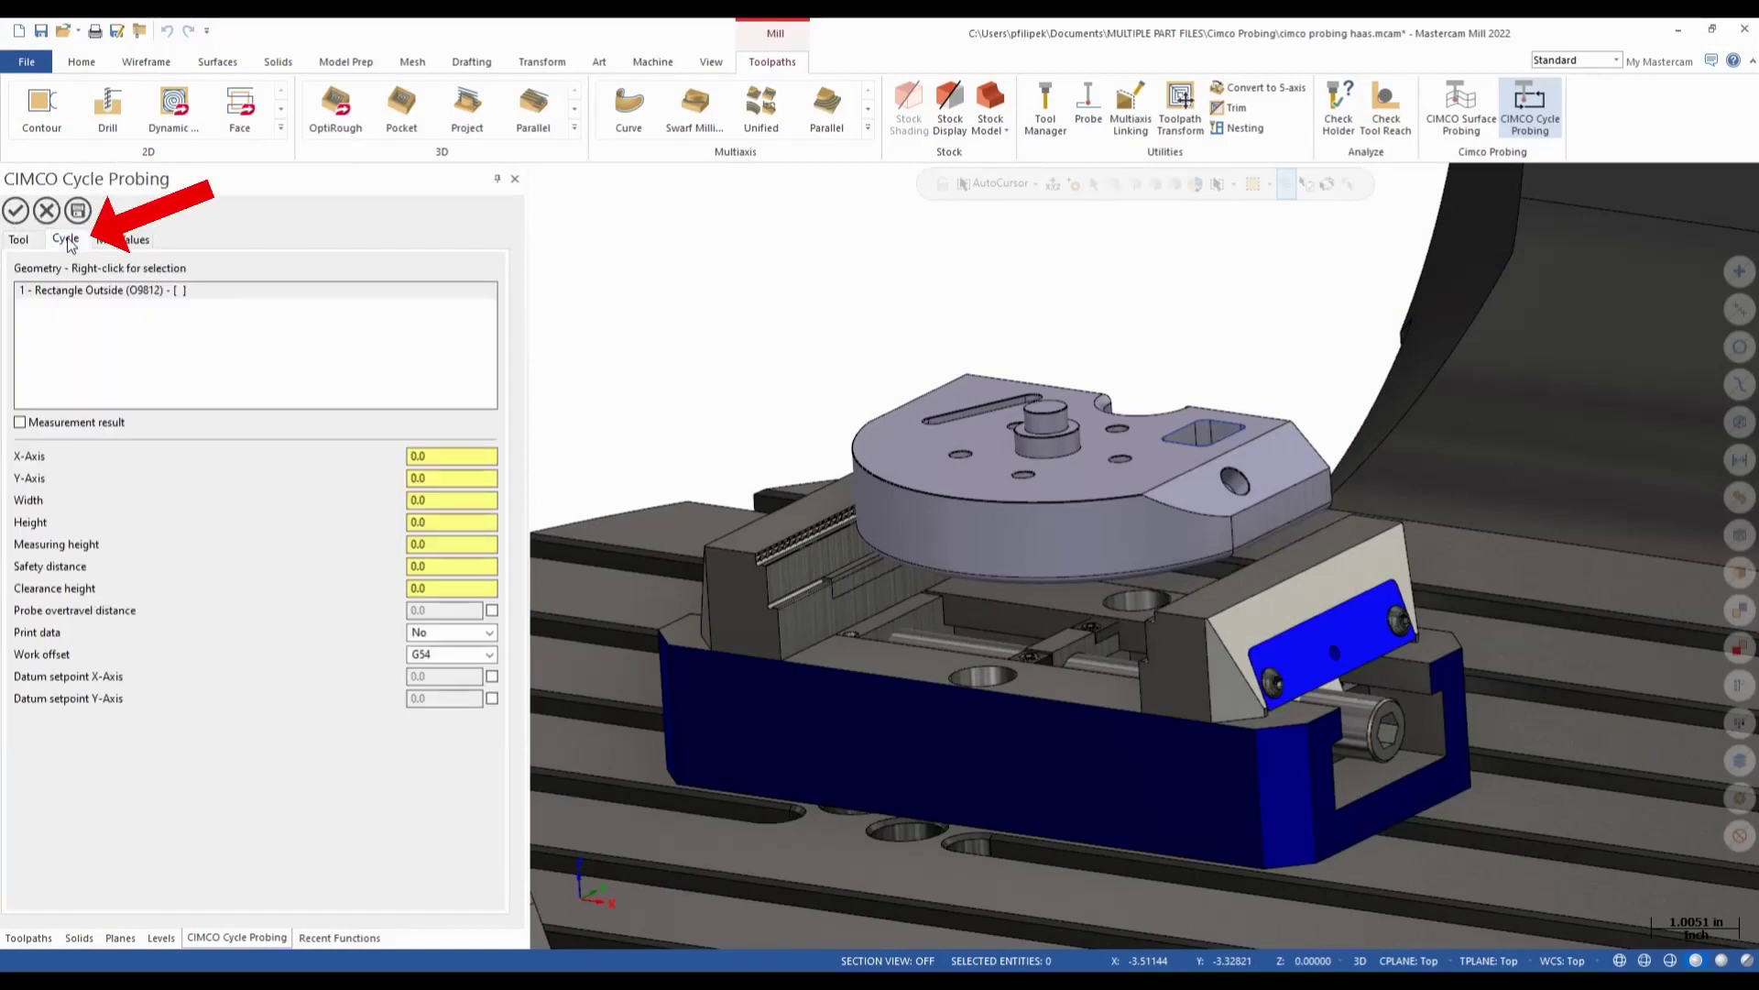
right_click(97, 294)
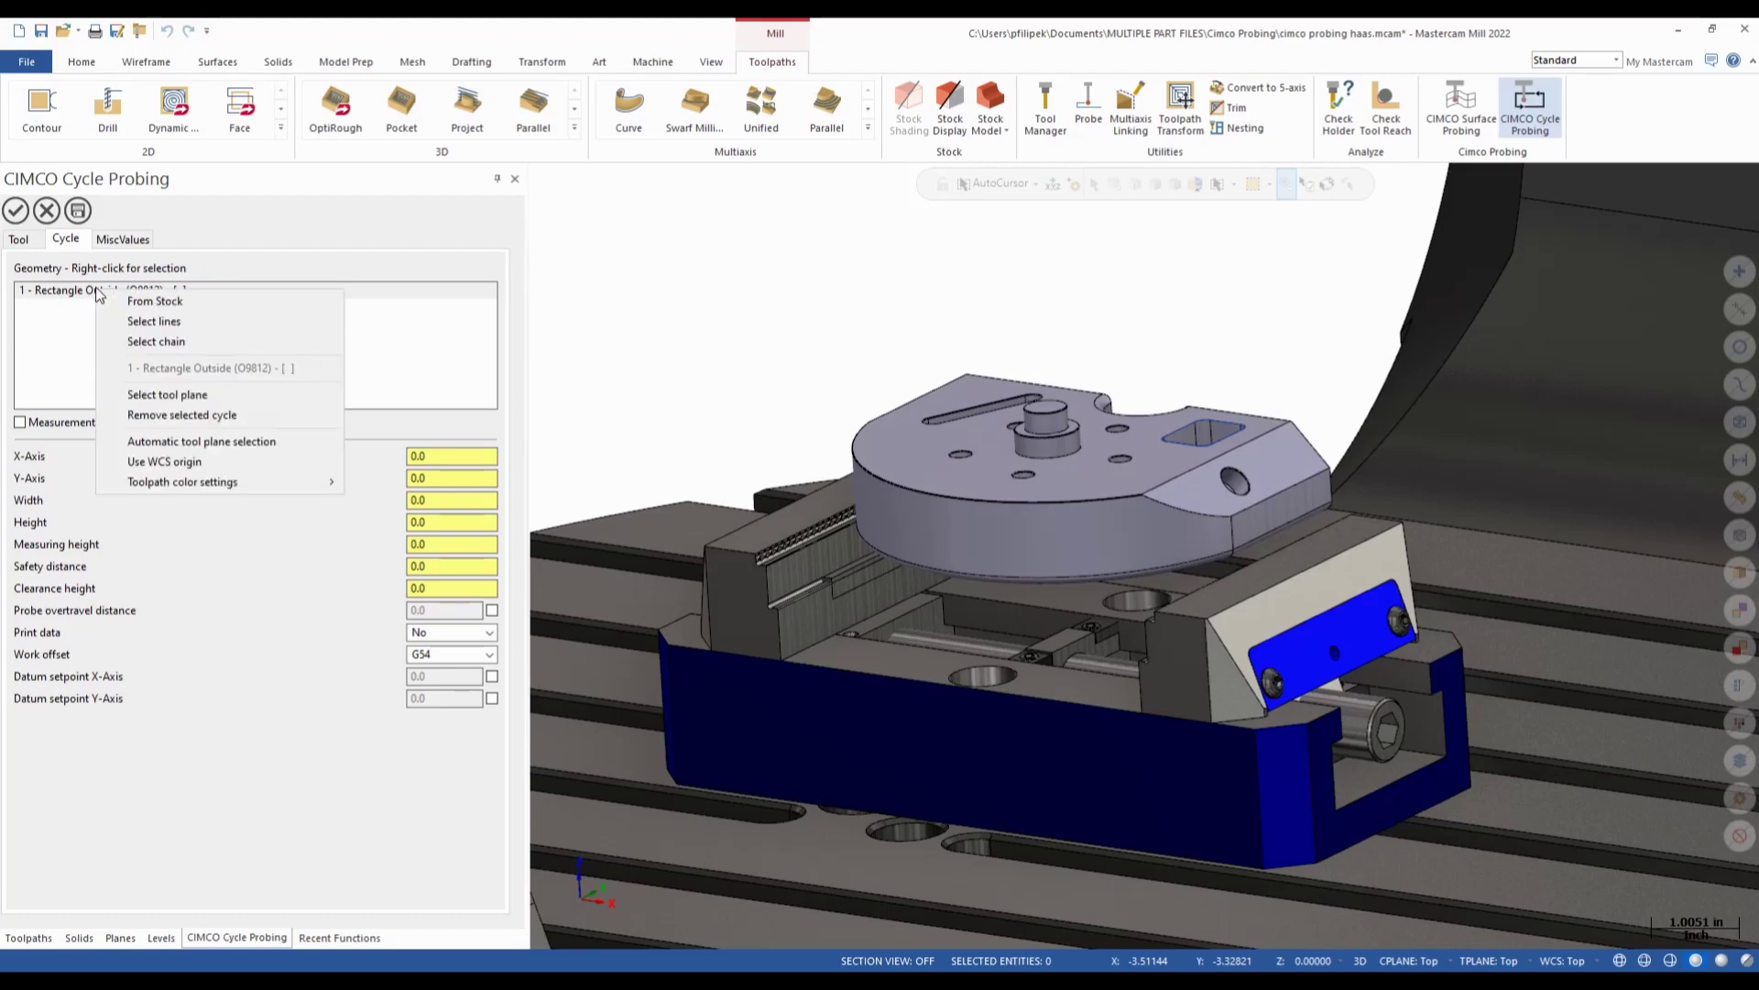
Take the rectangle from stock on the Top plane: center 2.75, -2.0625, size 5.5 x 4.125.
click(176, 307)
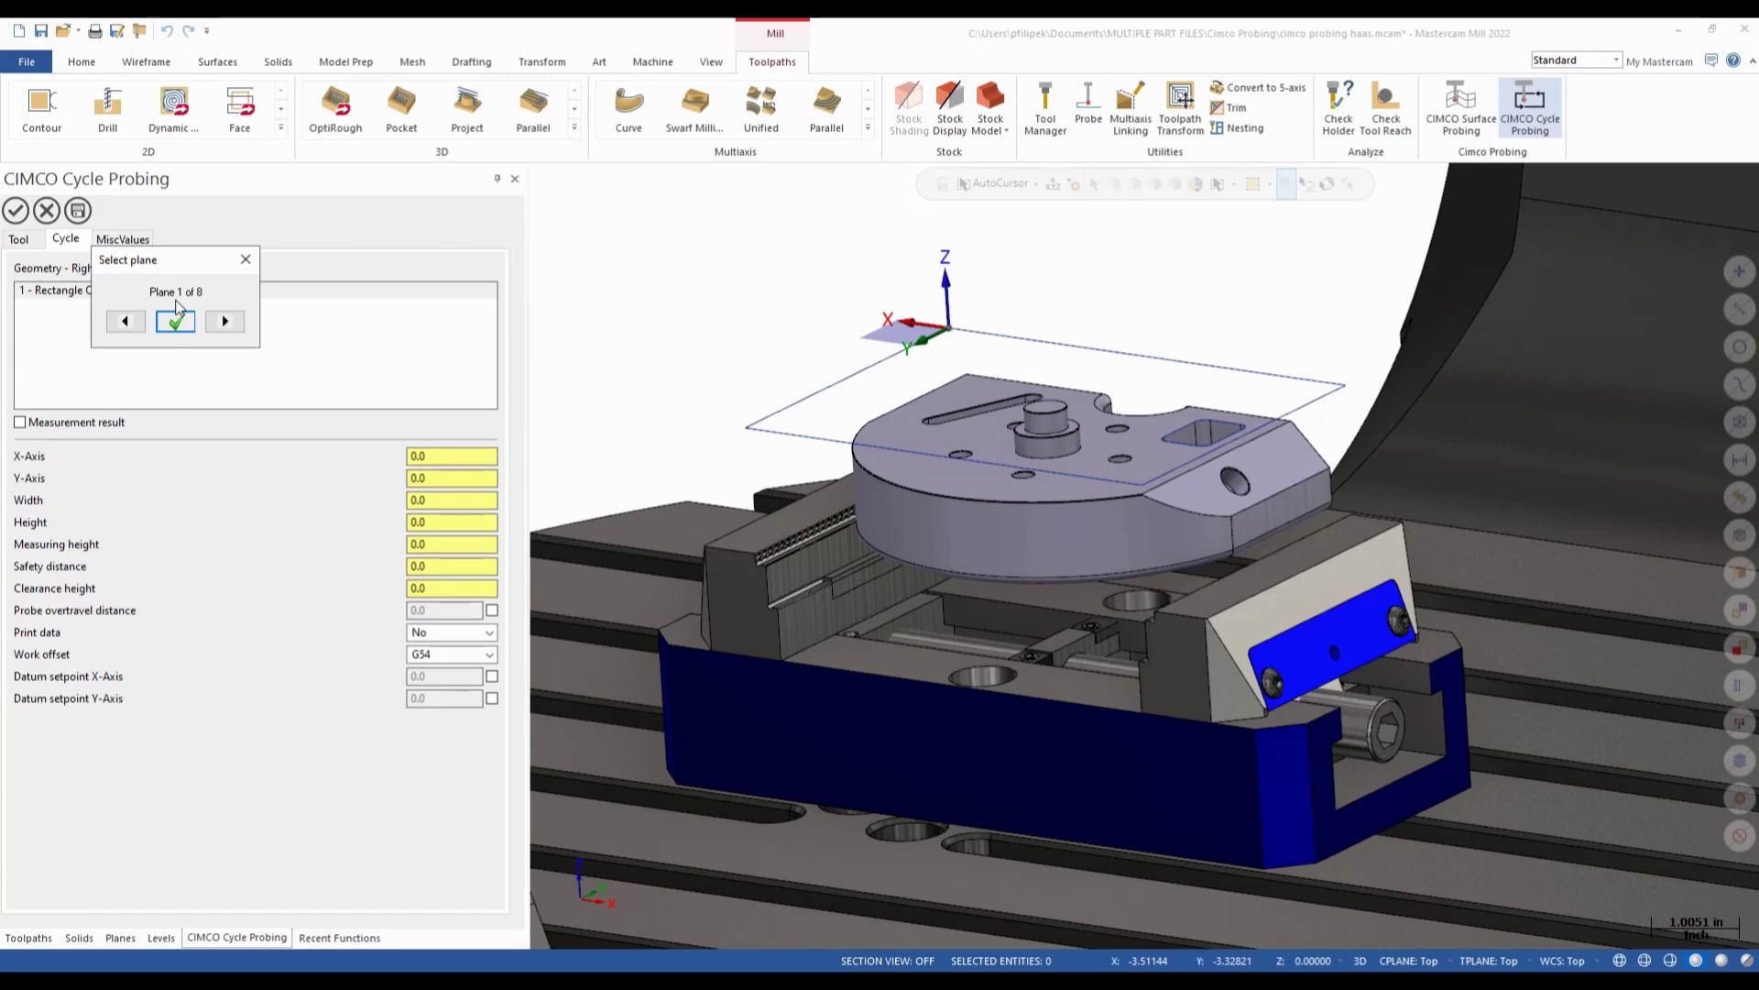
click(227, 325)
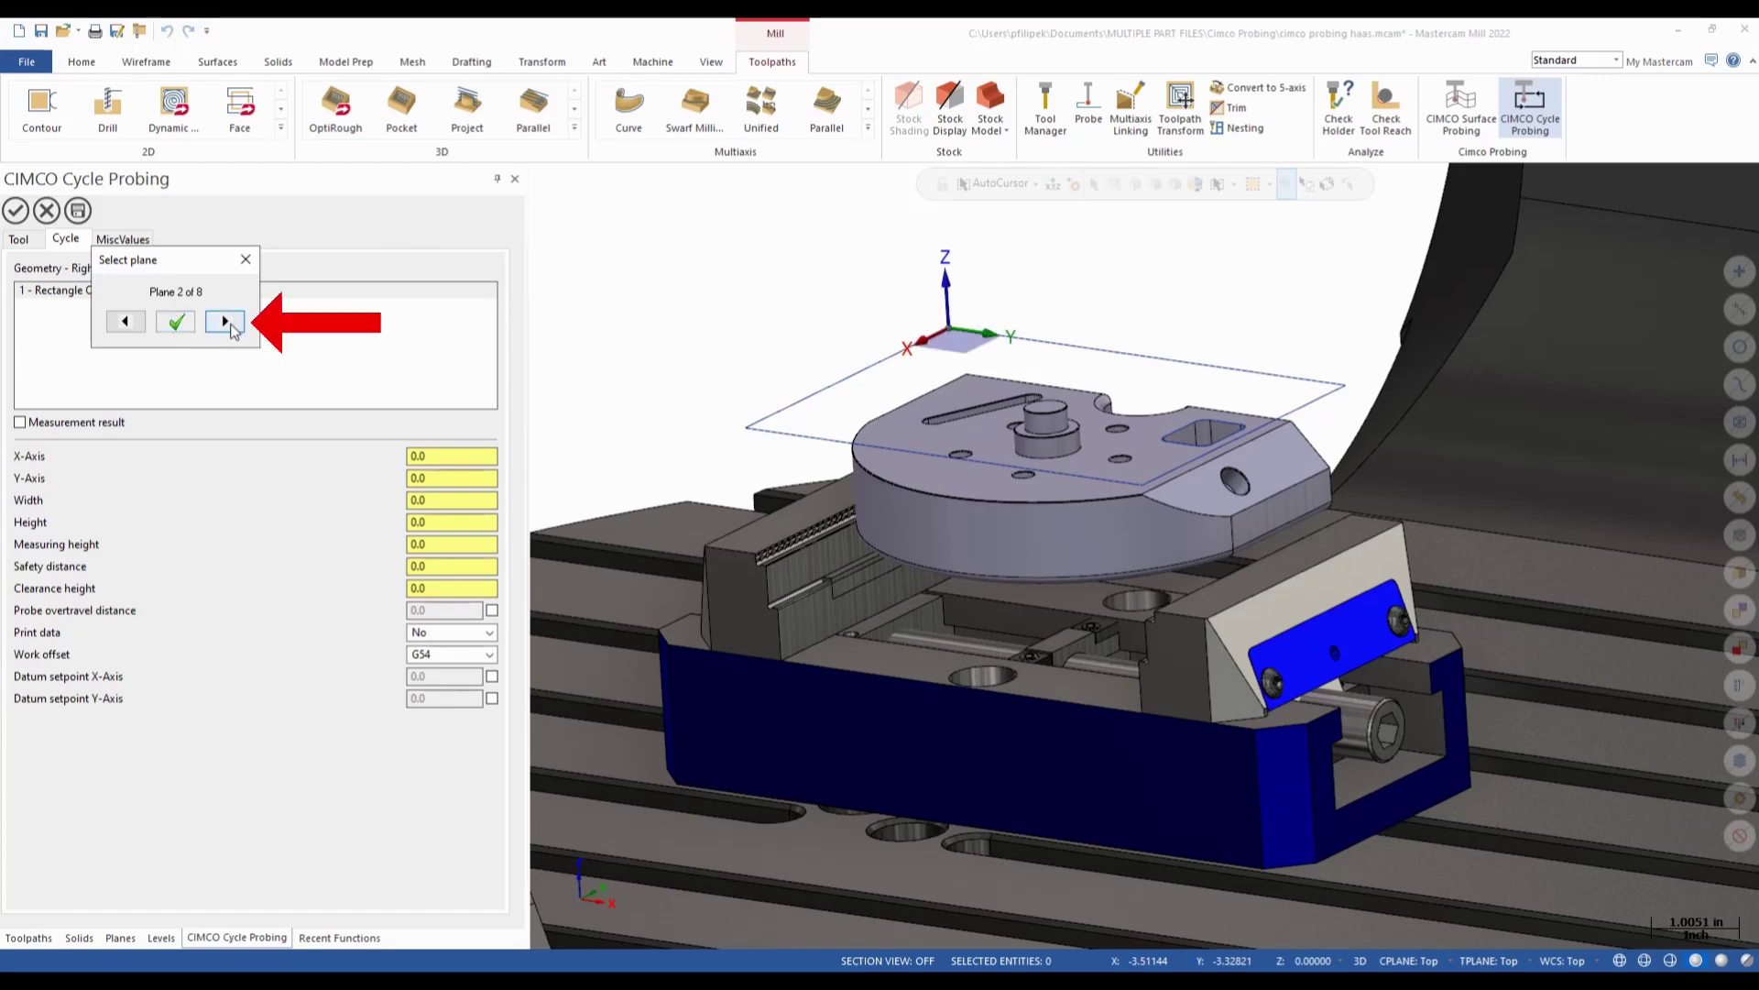
click(227, 325)
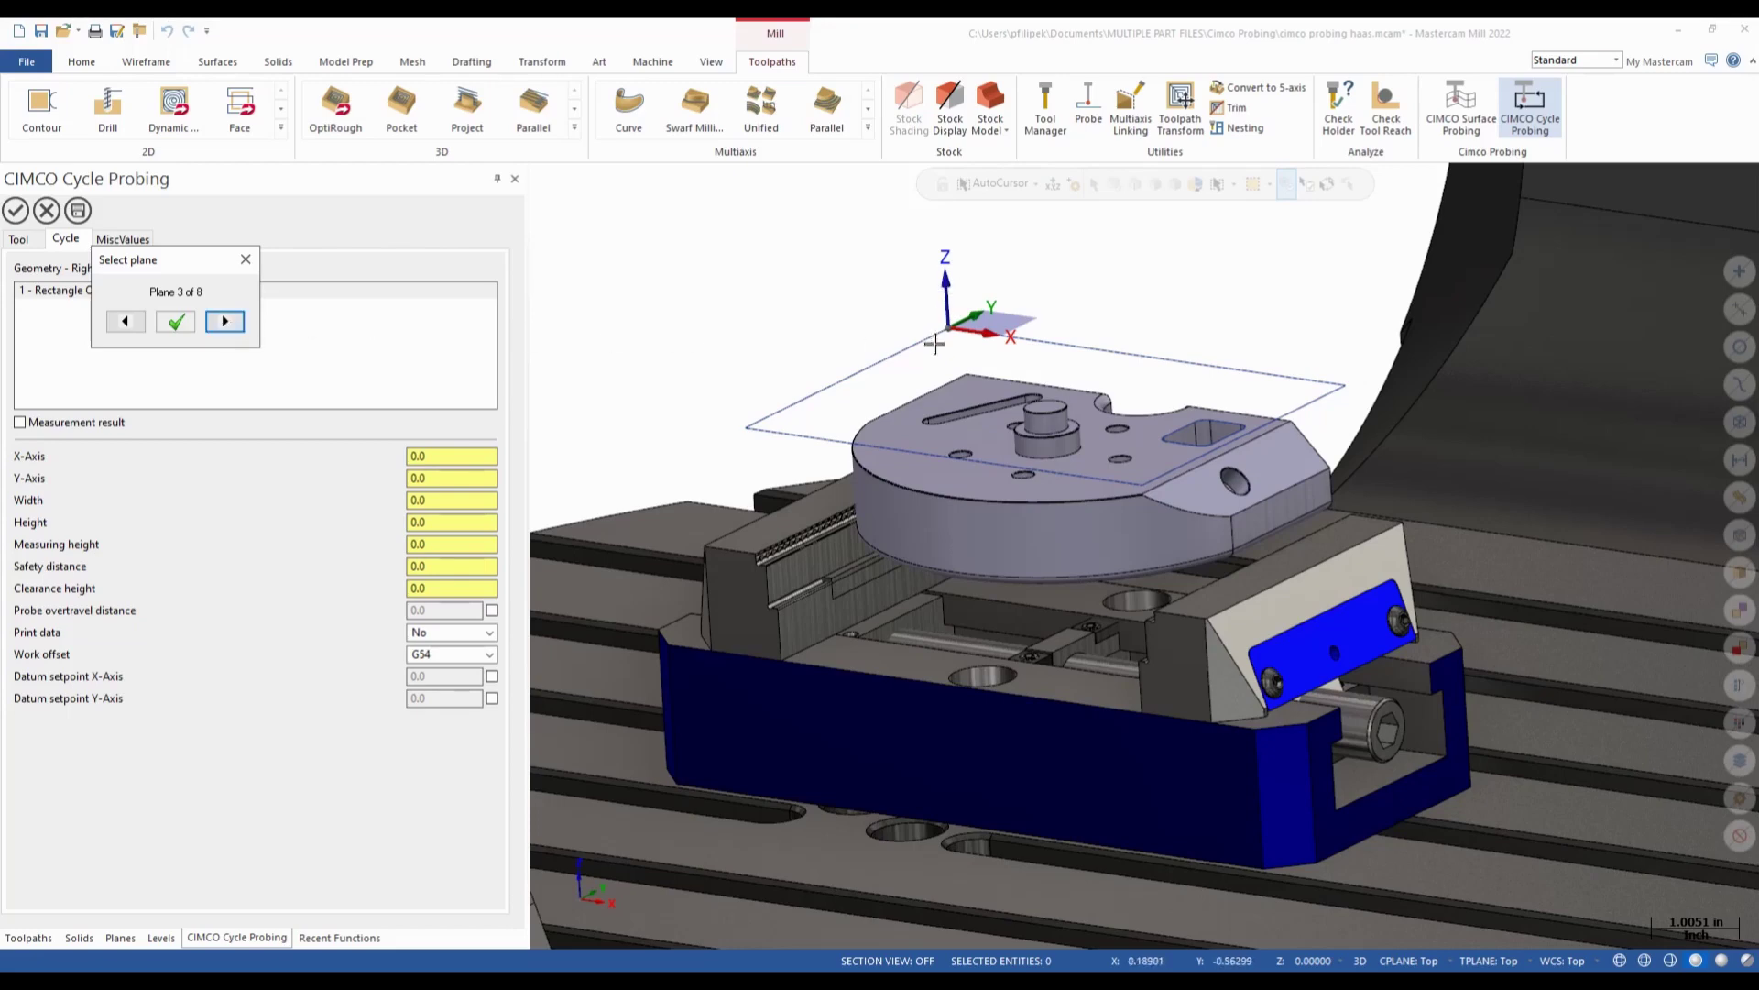
click(174, 321)
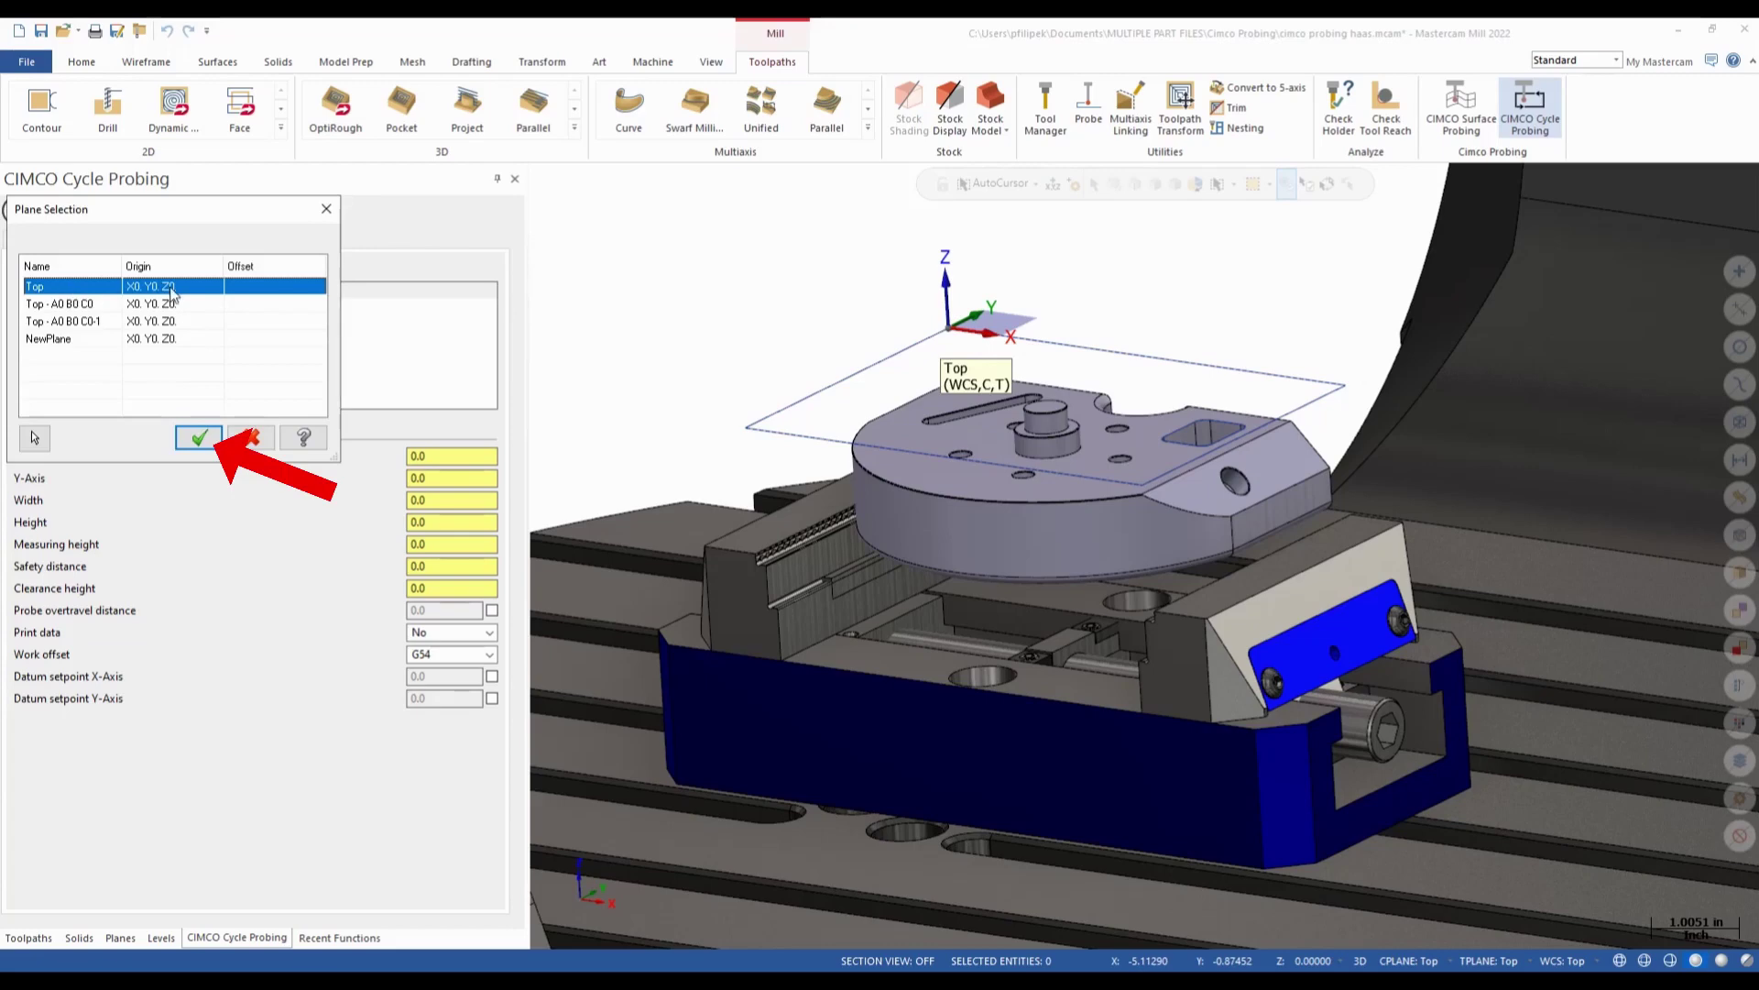
click(188, 438)
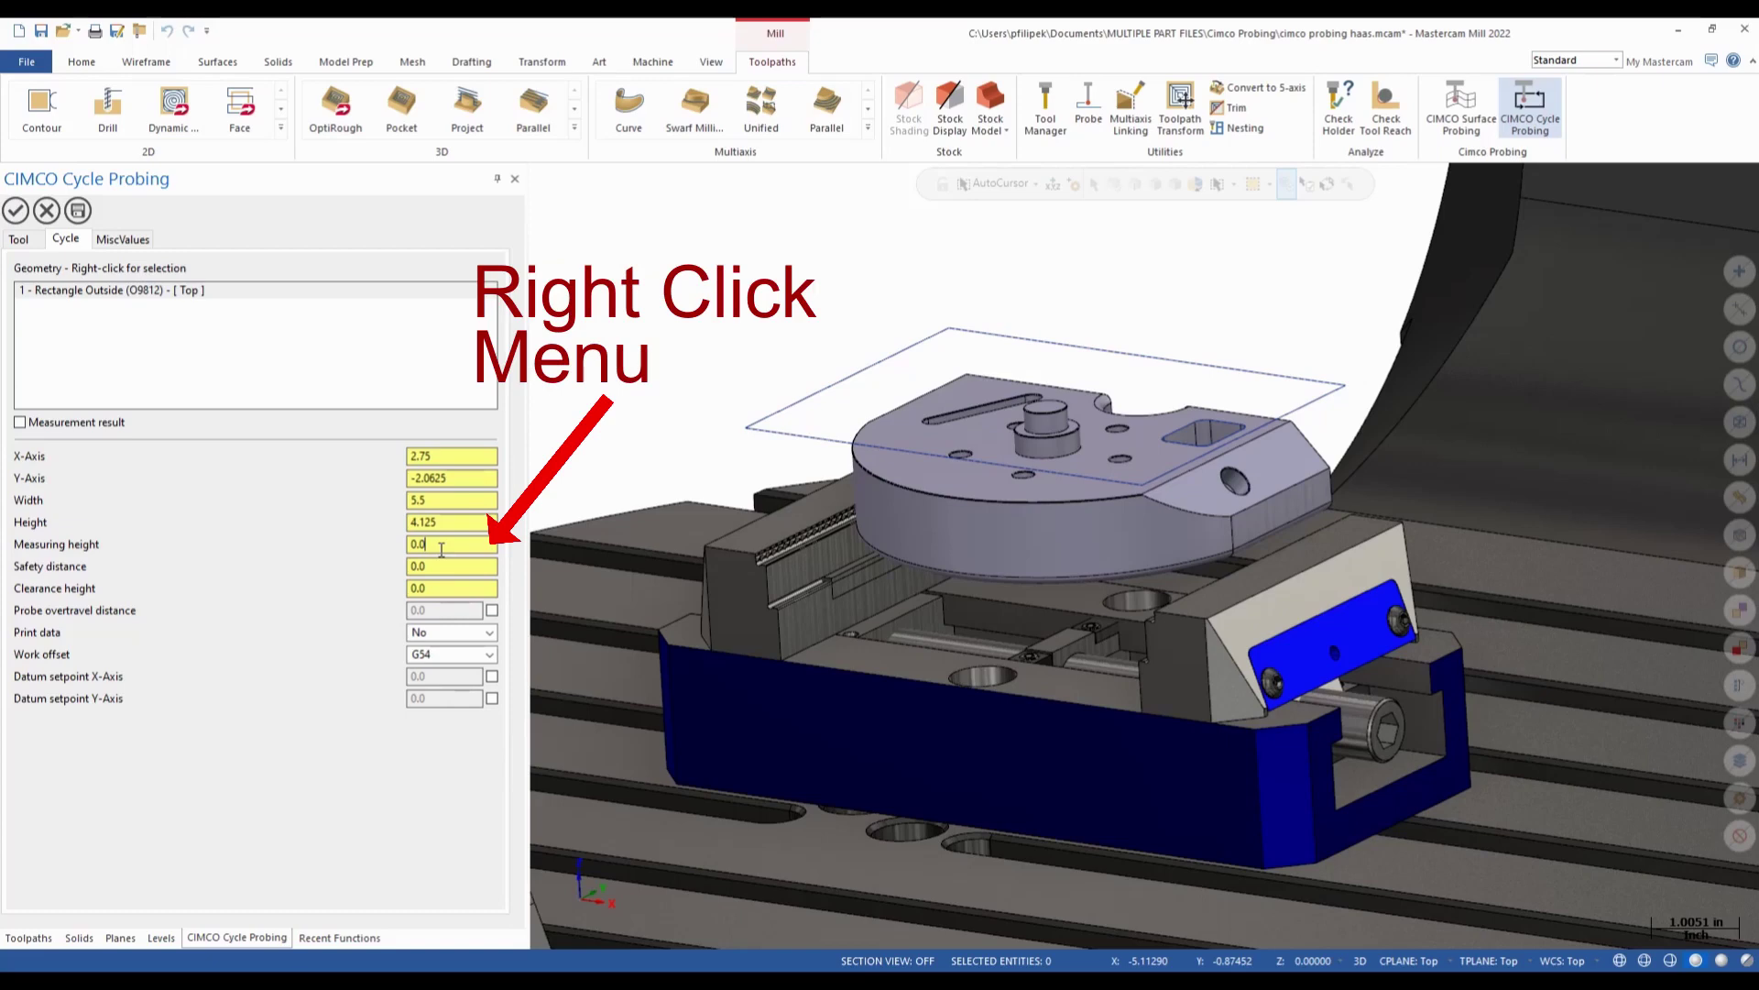
scroll(440, 549, down, 2)
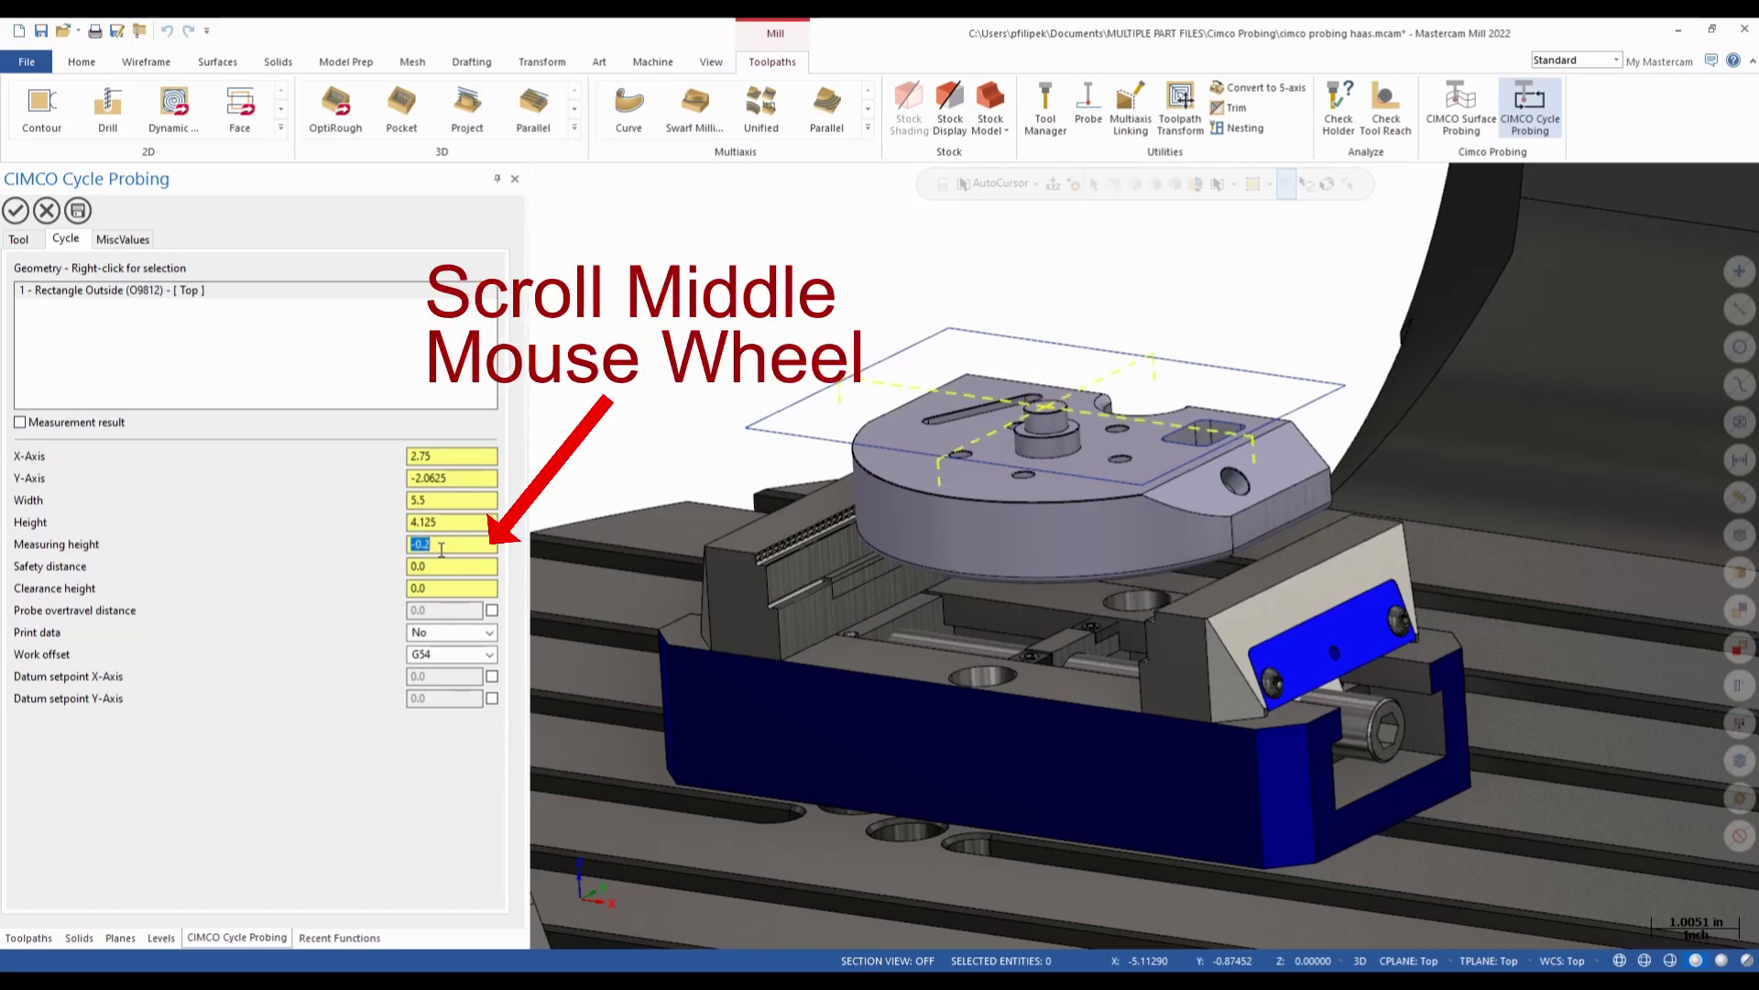
scroll(441, 549, down, 1)
scroll(440, 548, down, 1)
scroll(439, 548, down, 1)
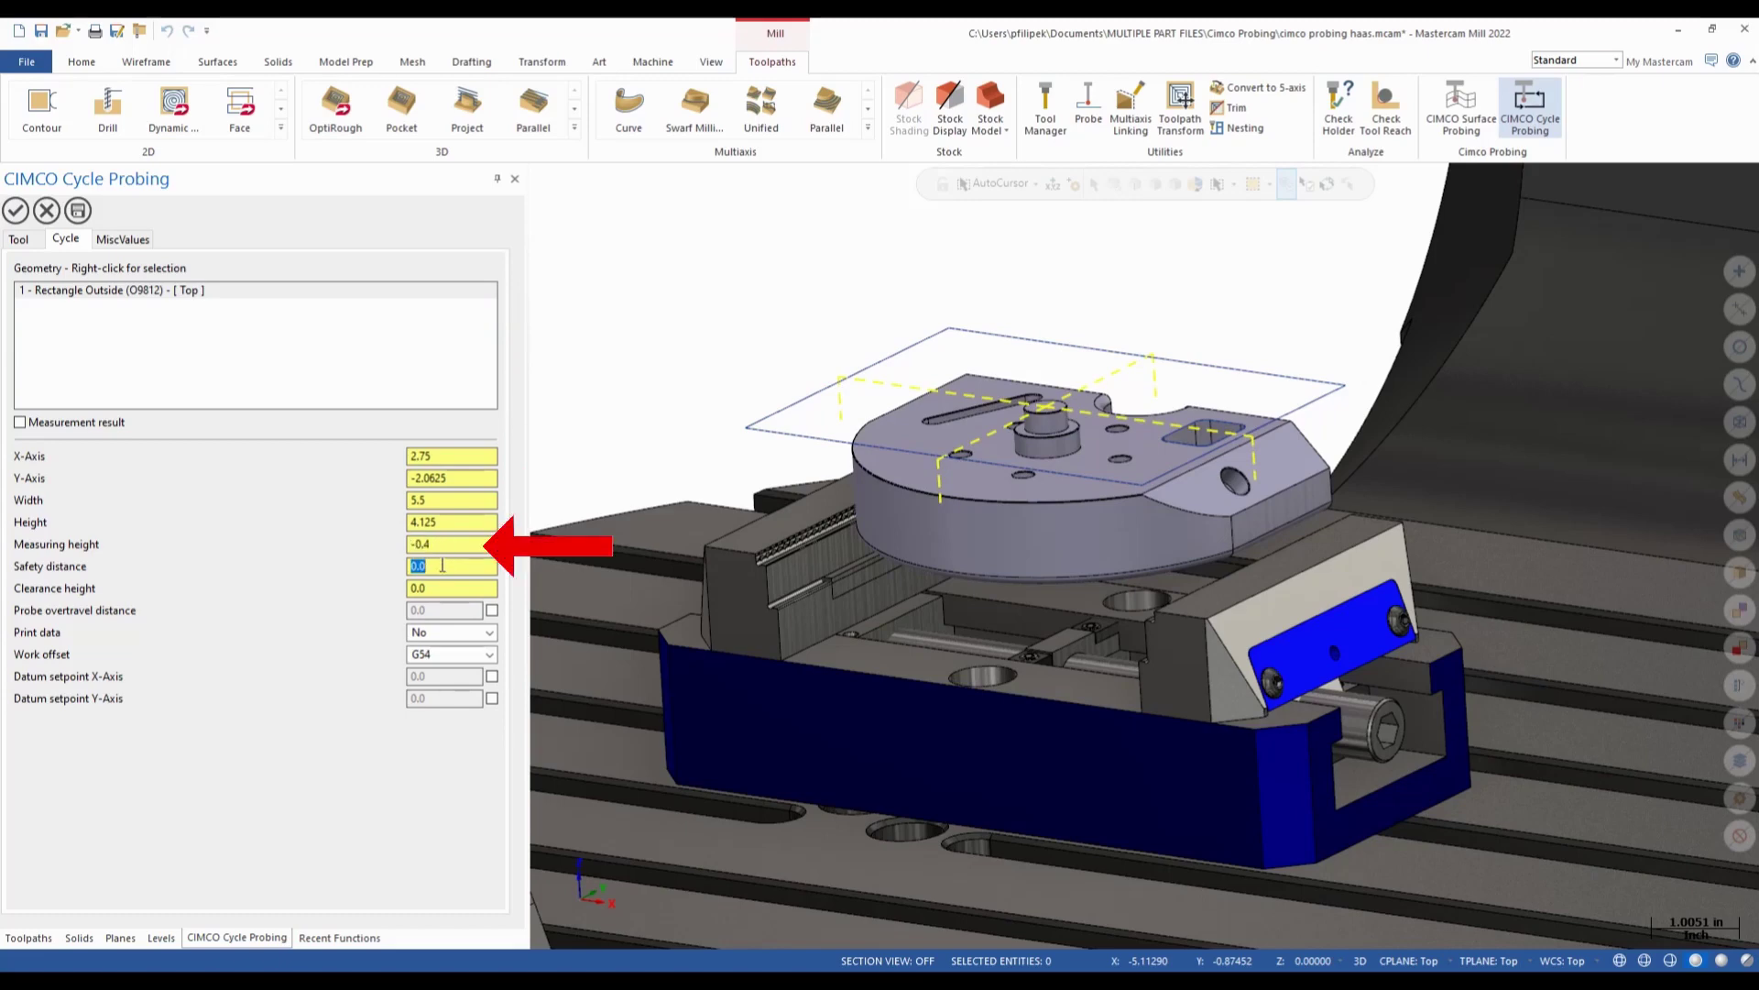
text(0.5)
Set measuring height to -0.4 and safety distance to 0.2.
key(Return)
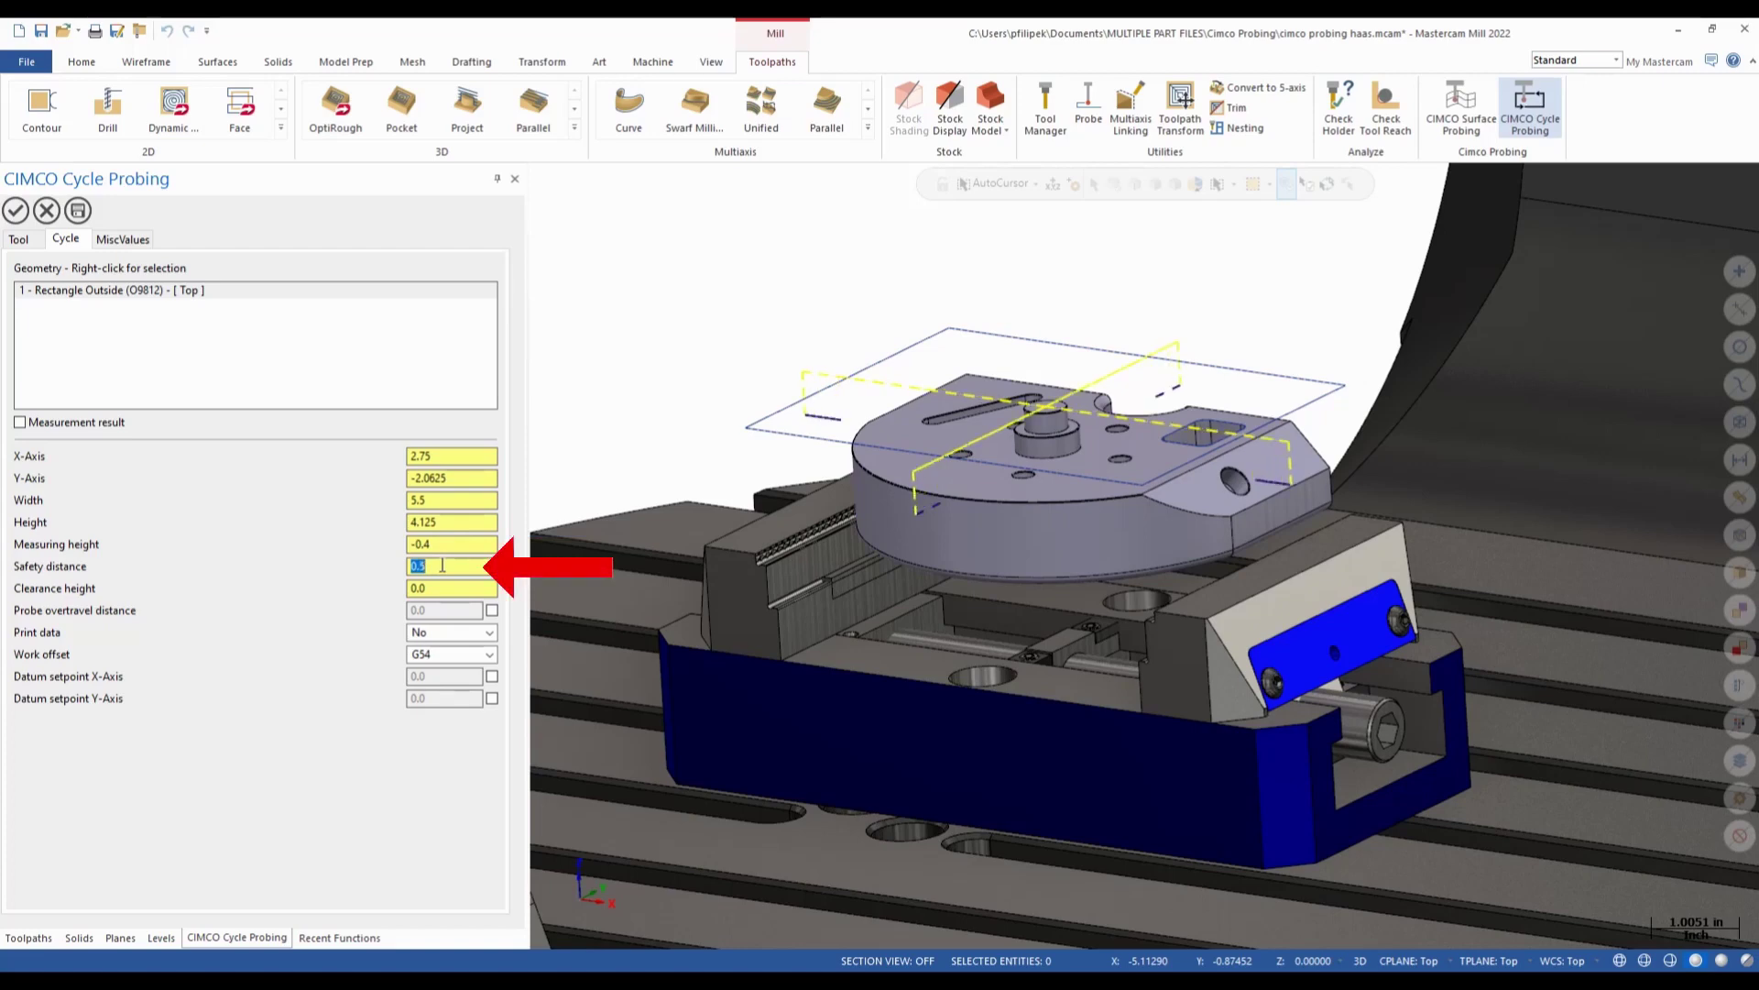
text(0.6)
key(Return)
text(0.7)
key(Return)
text(0.8)
key(Return)
text(0.5)
key(Return)
text(0.3)
key(Return)
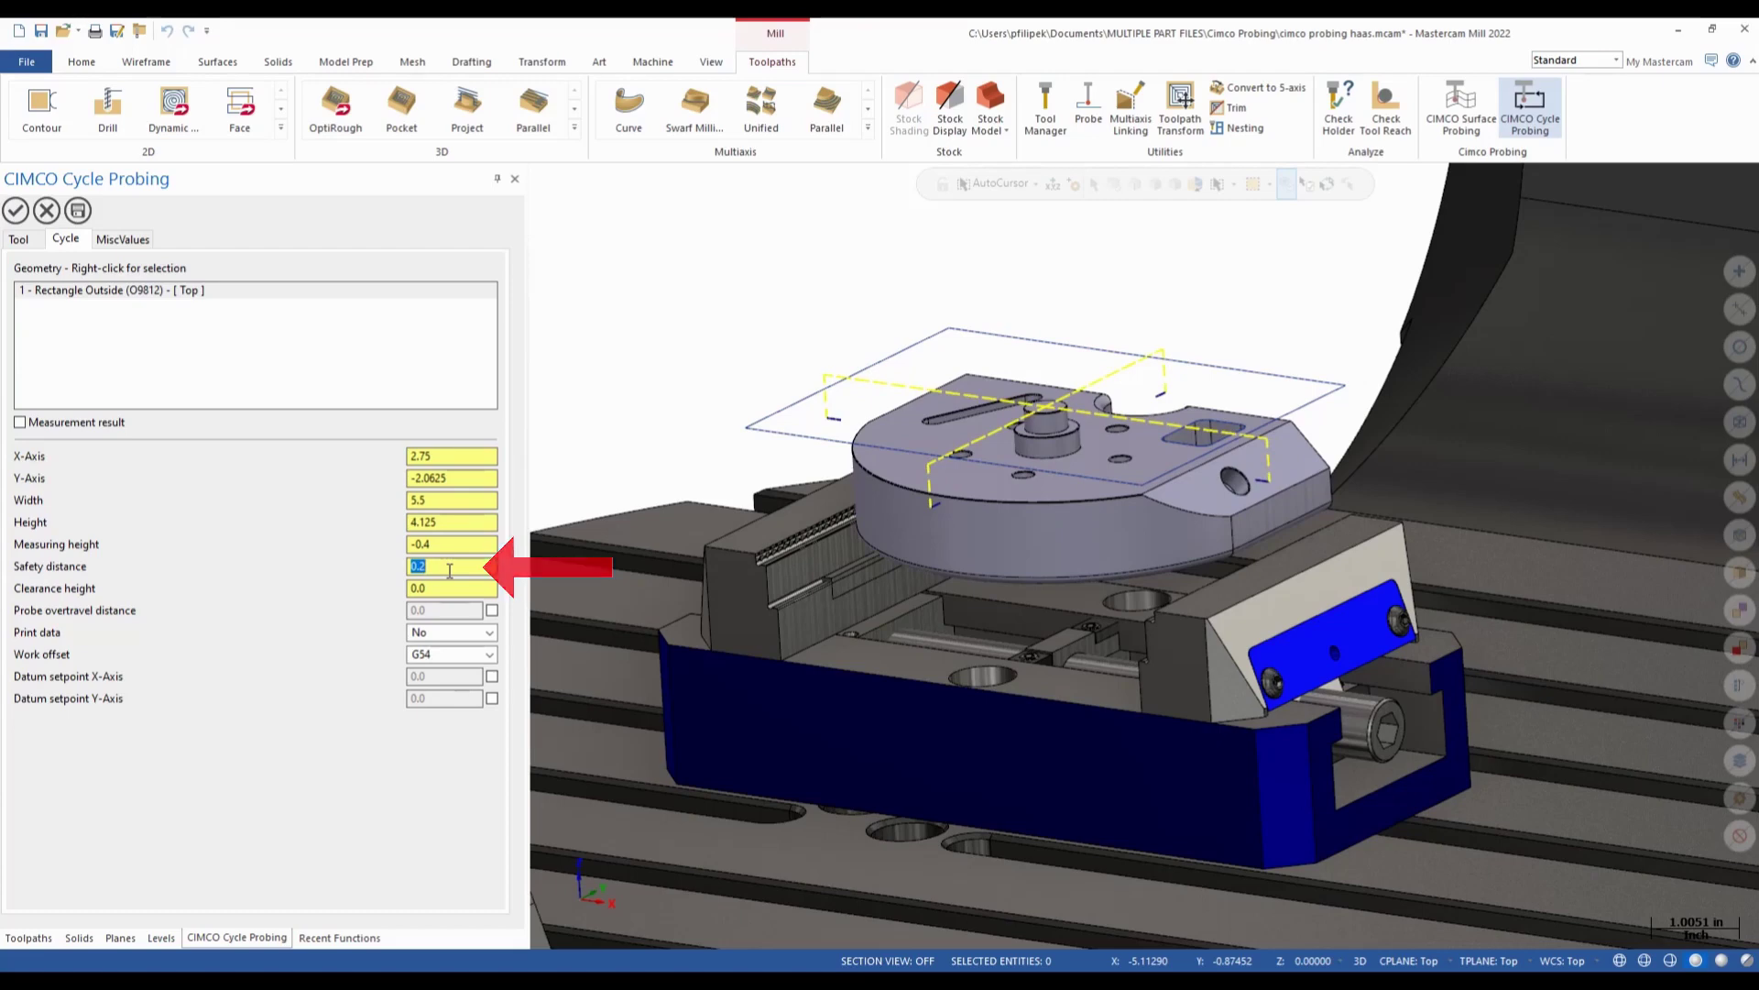
Set the clearance height to 0.2.
key(Tab)
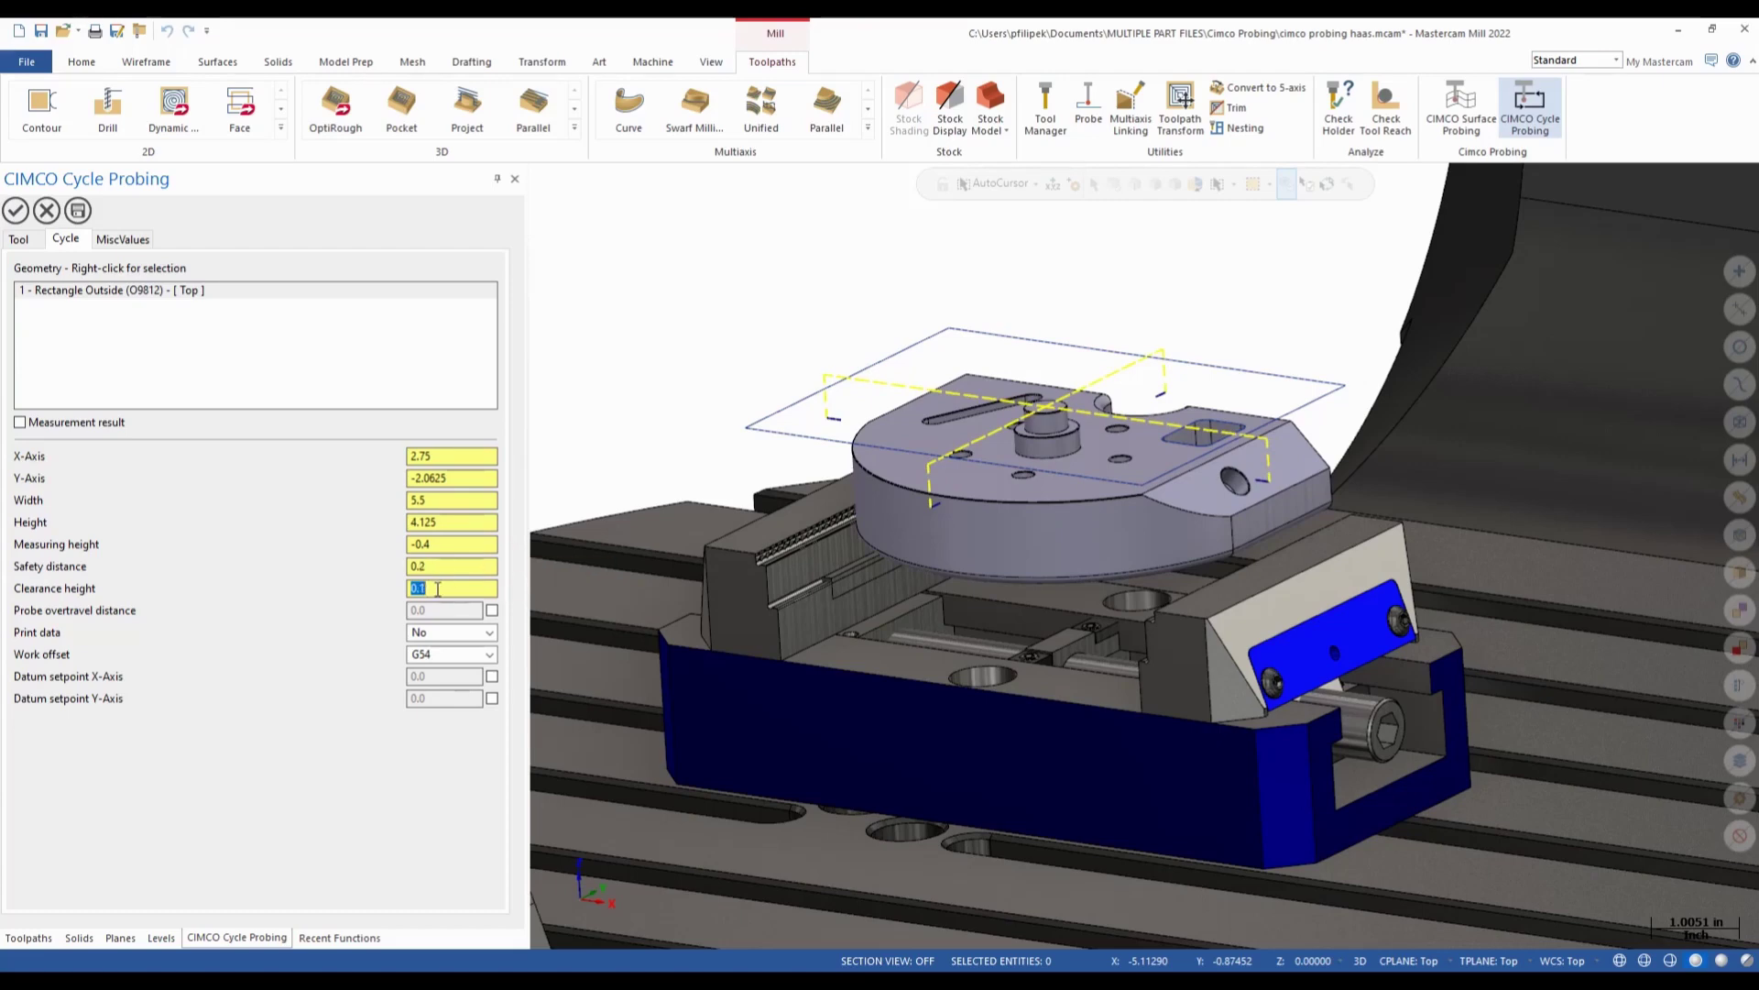
text(0.4)
key(Return)
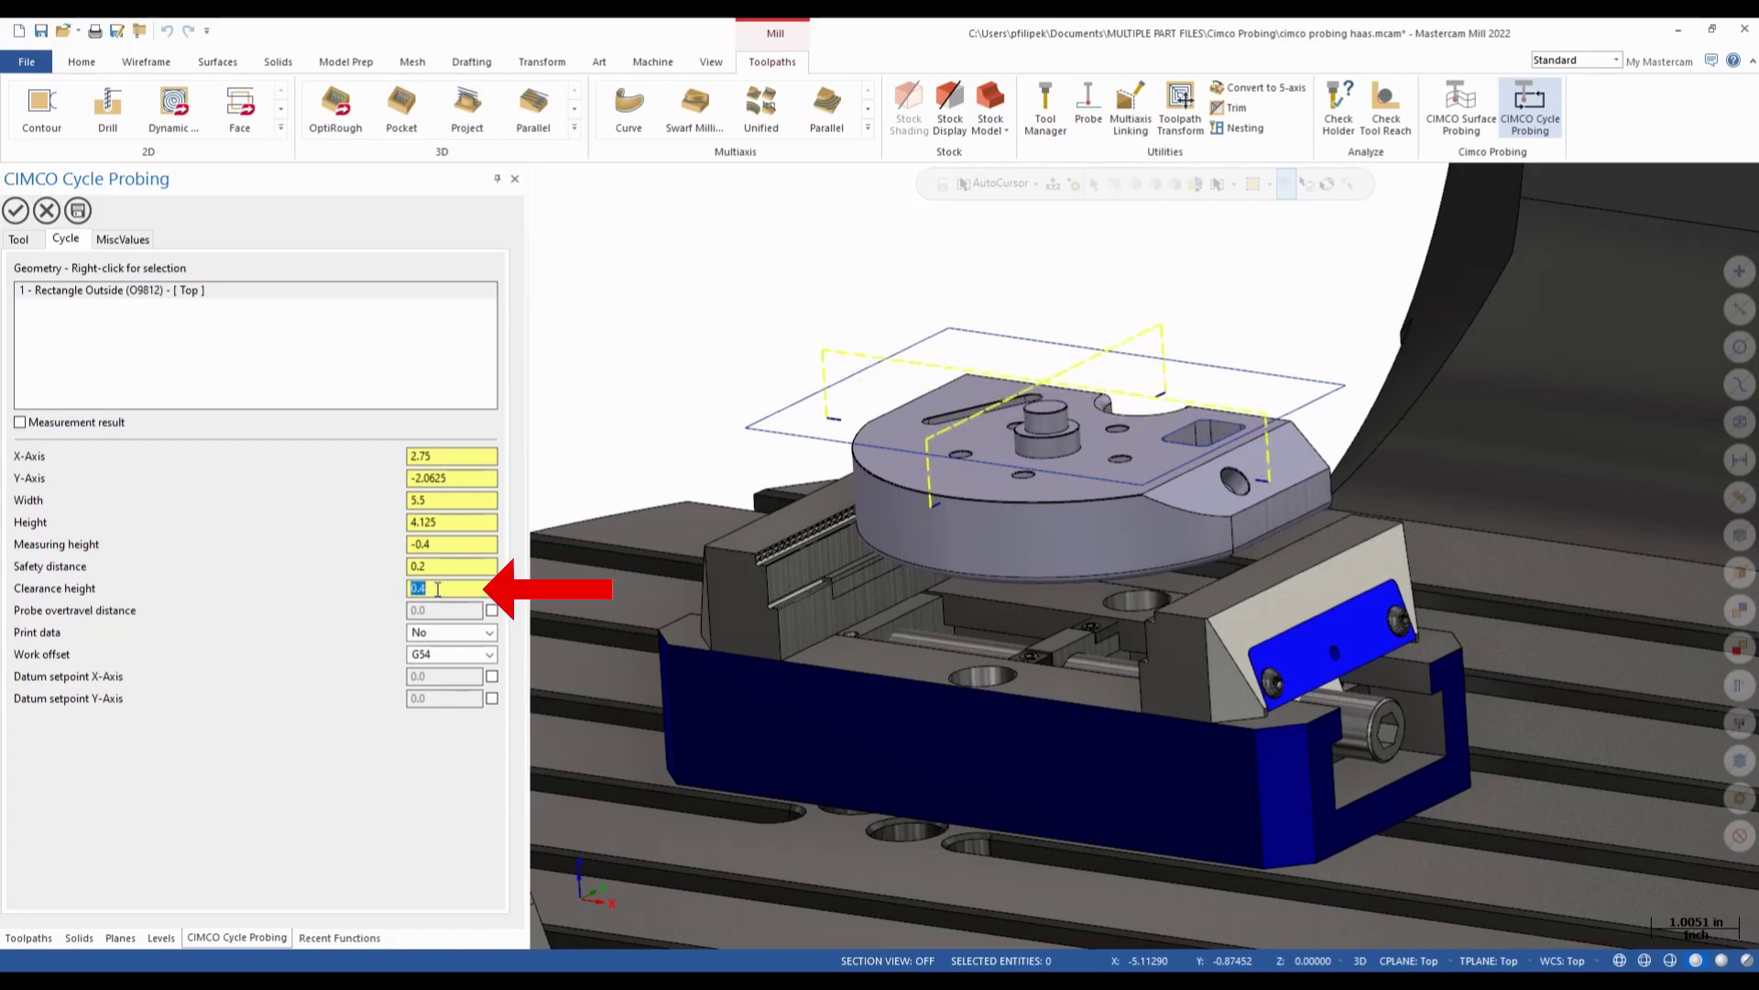
text(0.3)
key(Return)
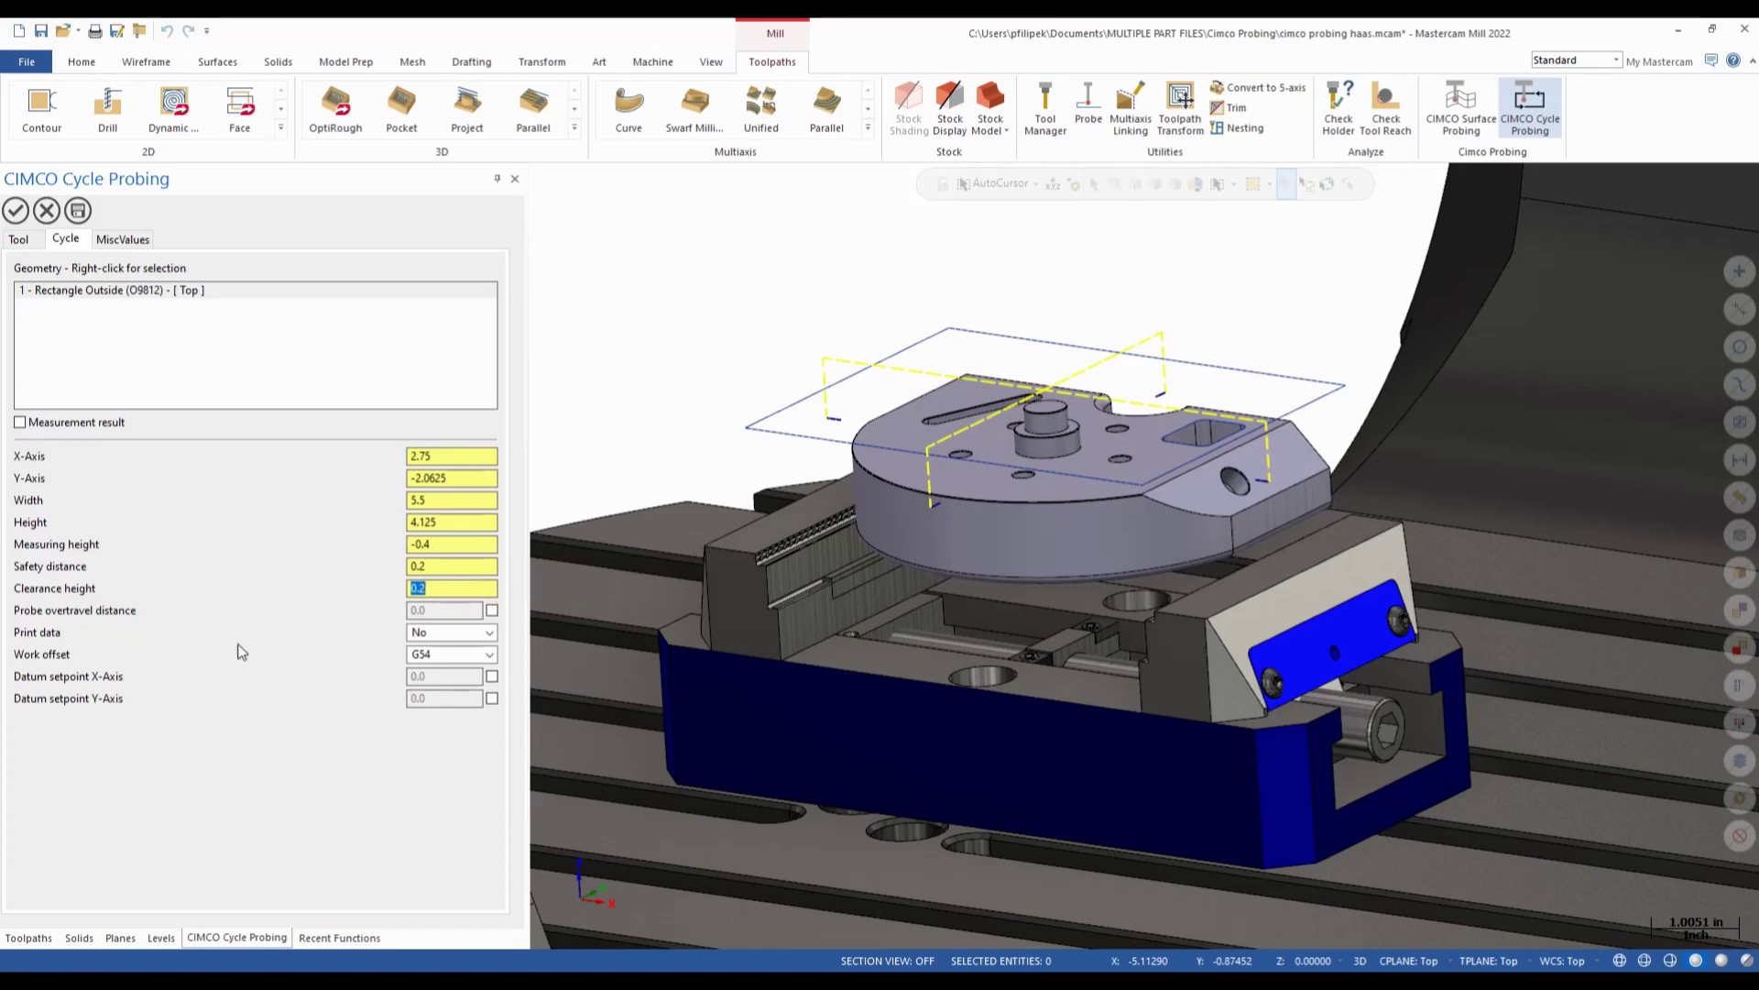
click(490, 657)
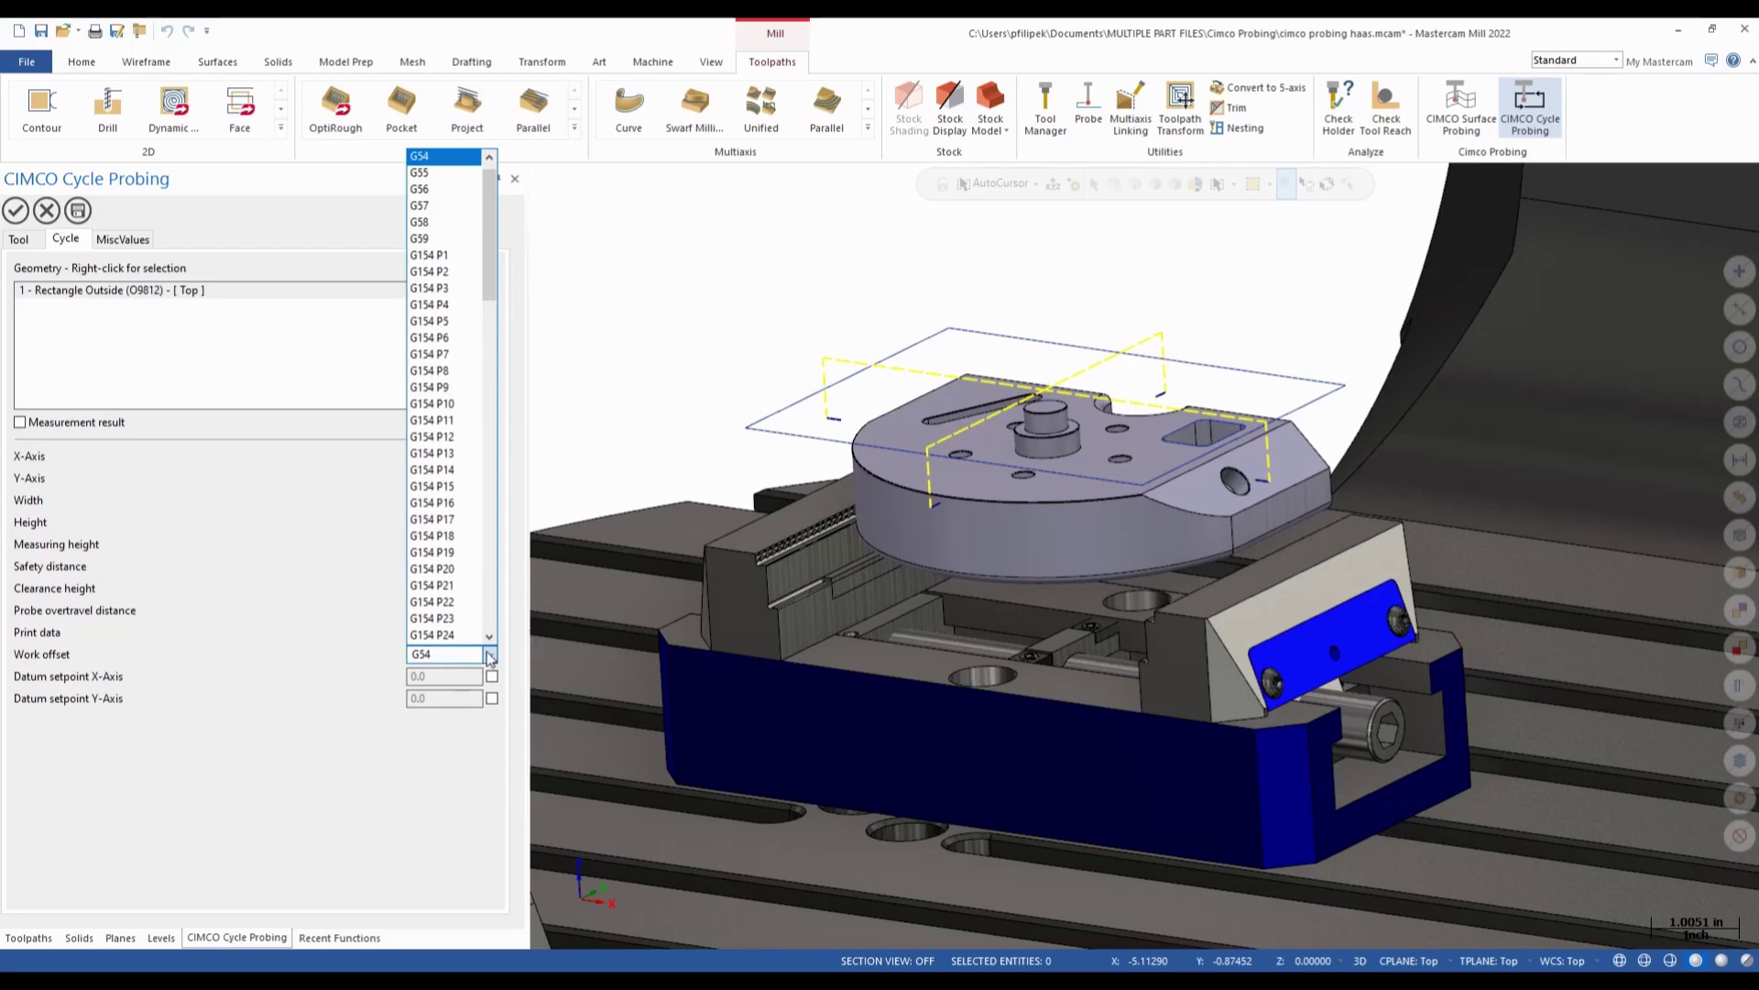
Keep work offset G54 and accept the cycle as operation 9.
click(489, 657)
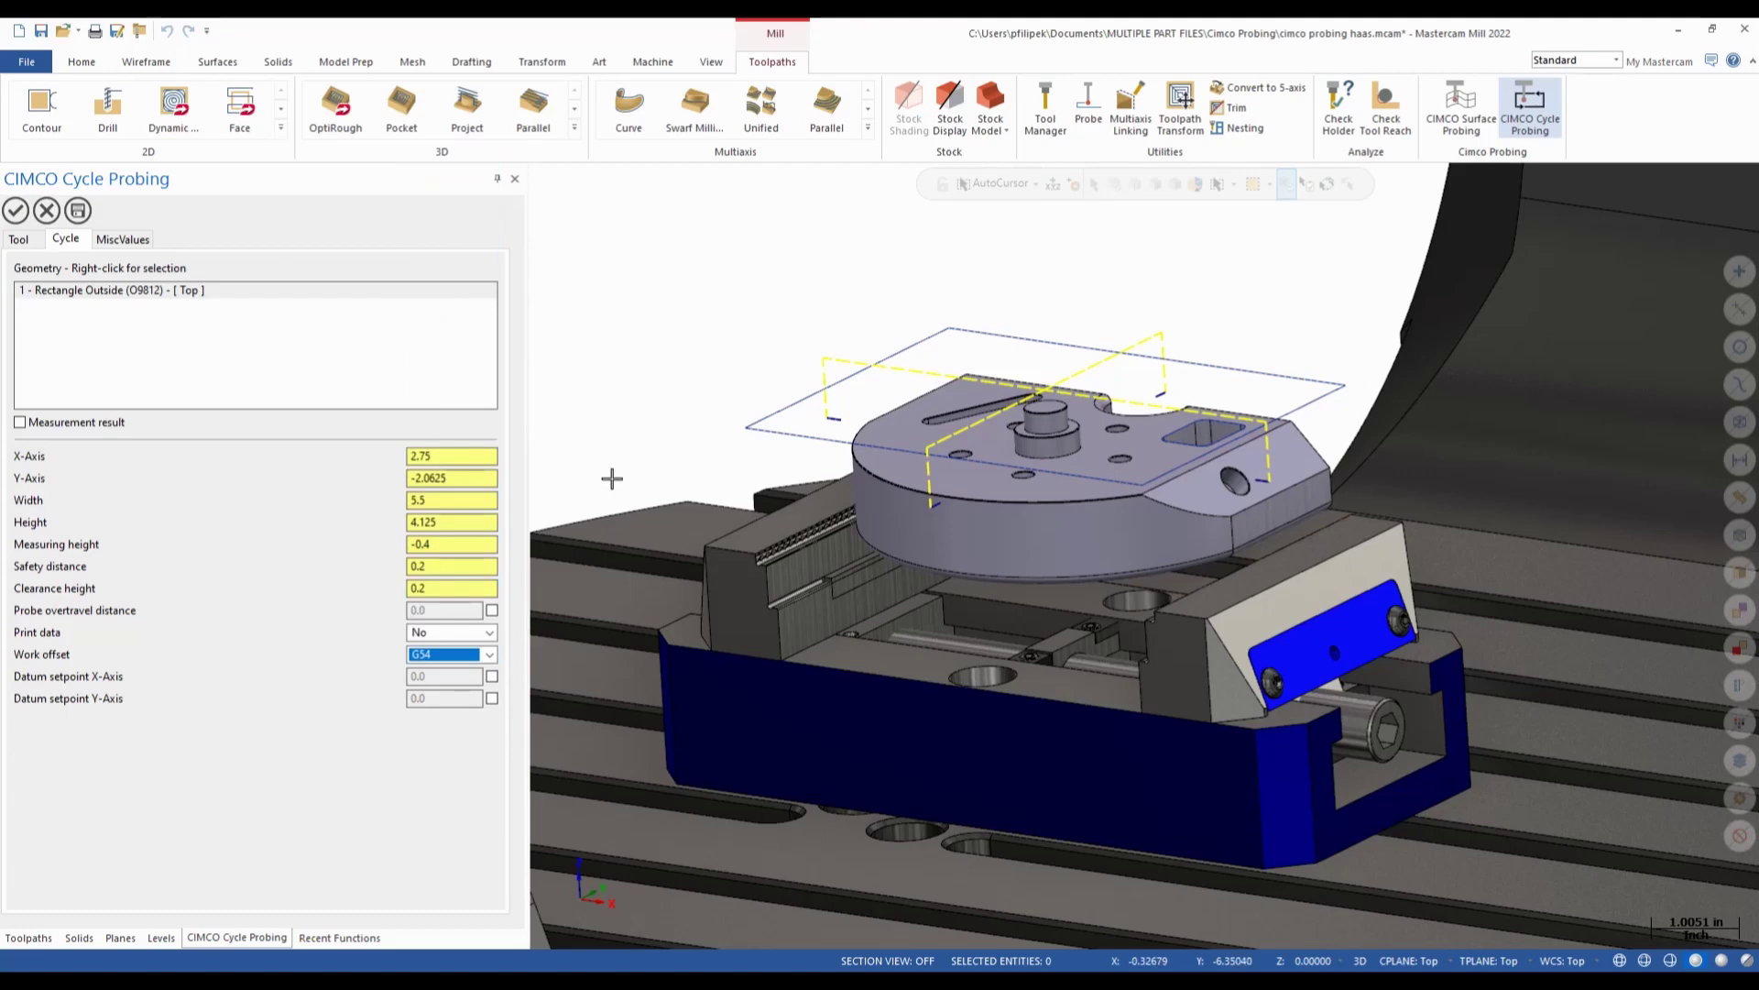
click(16, 211)
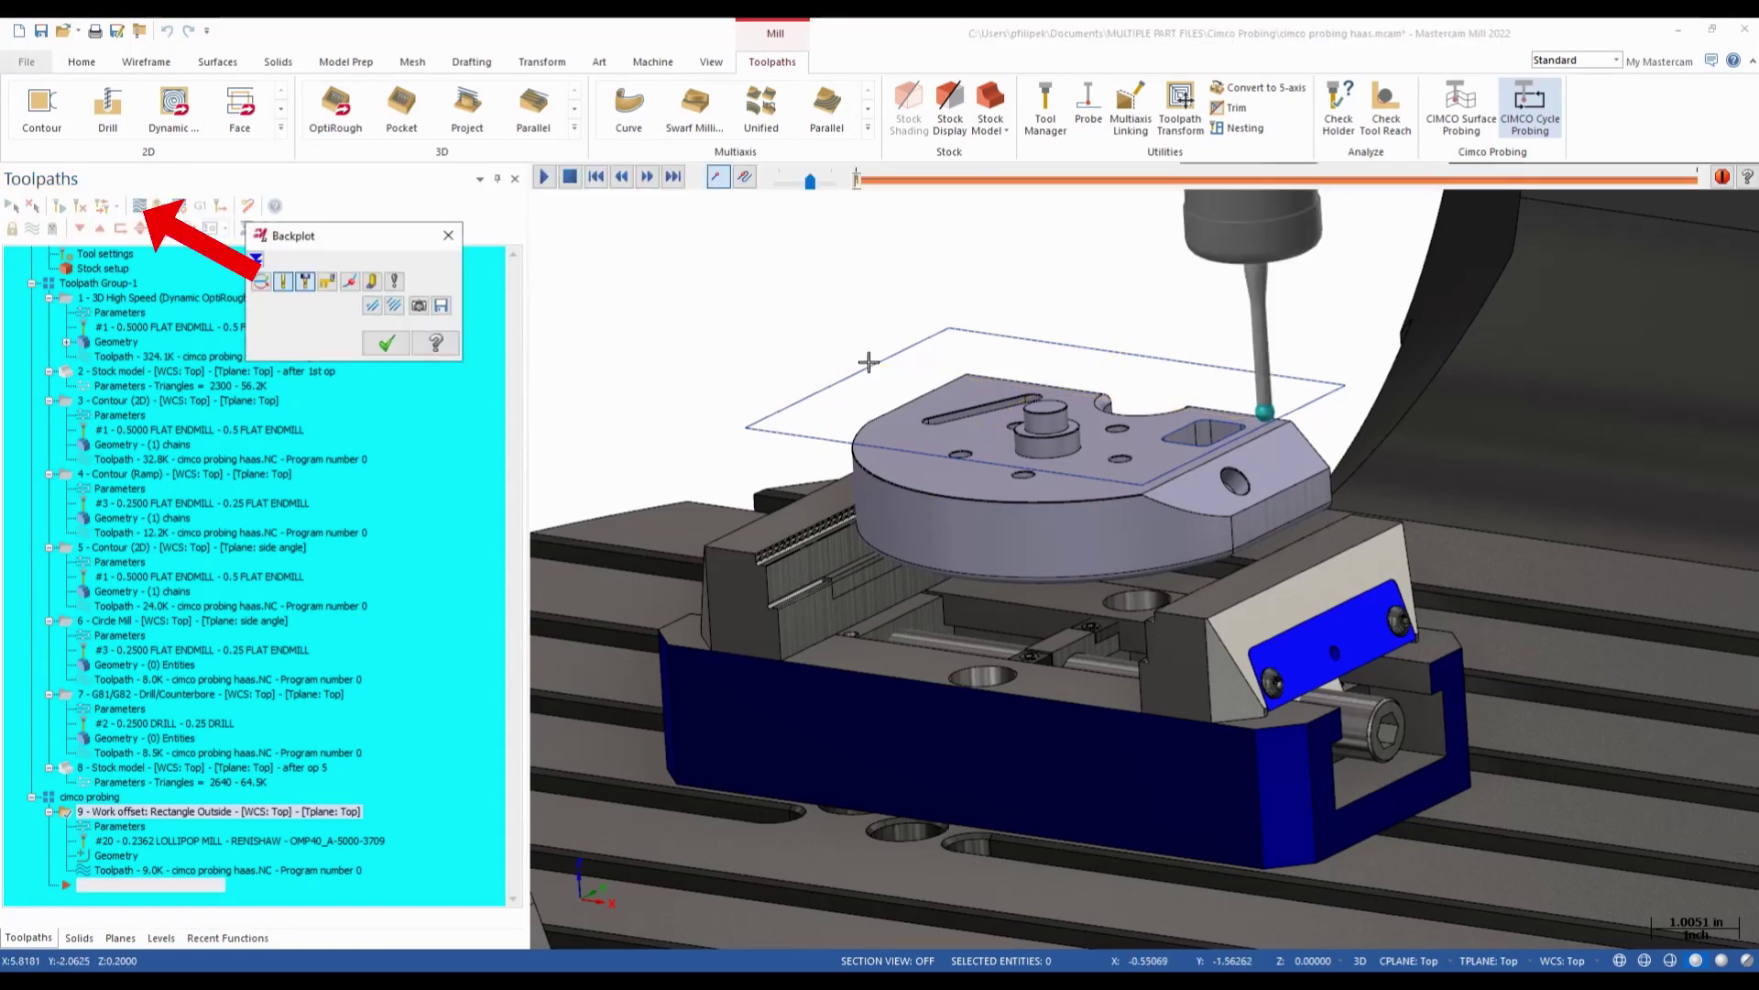
scroll(928, 622, down, 2)
scroll(926, 623, down, 1)
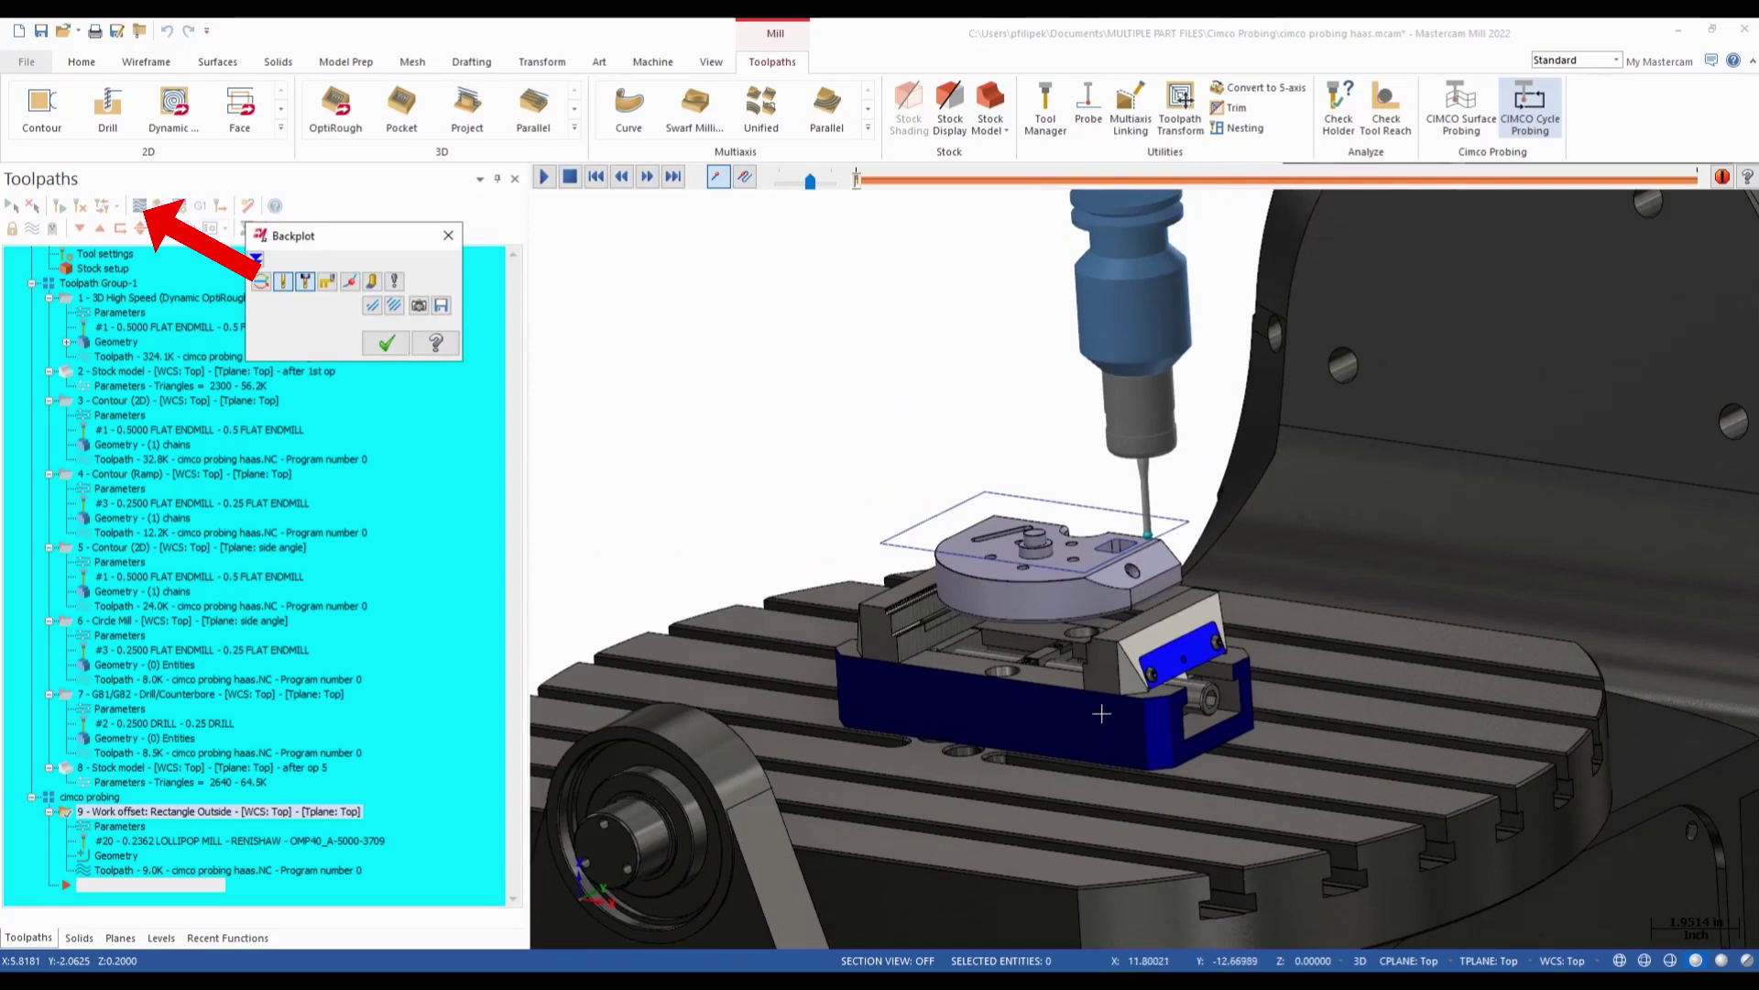
scroll(1028, 681, down, 1)
scroll(1028, 681, up, 2)
scroll(1028, 680, up, 1)
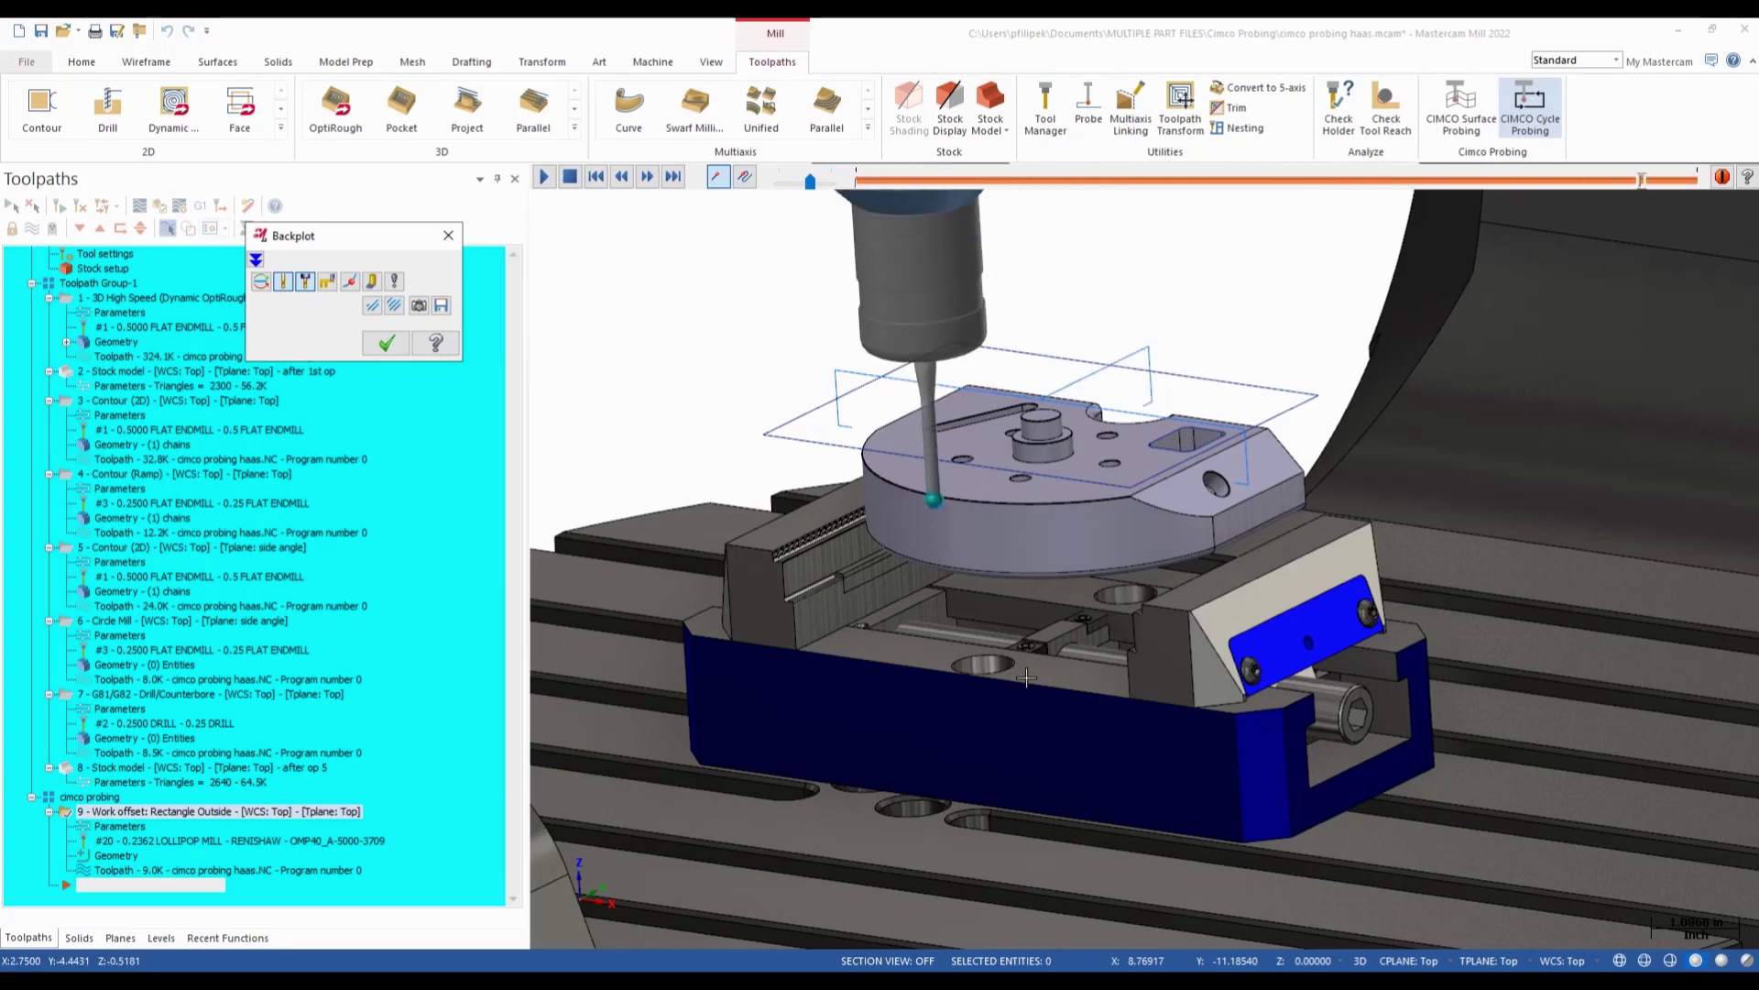
Close the backplot of operation 9's Rectangle Outside probe path.
click(386, 344)
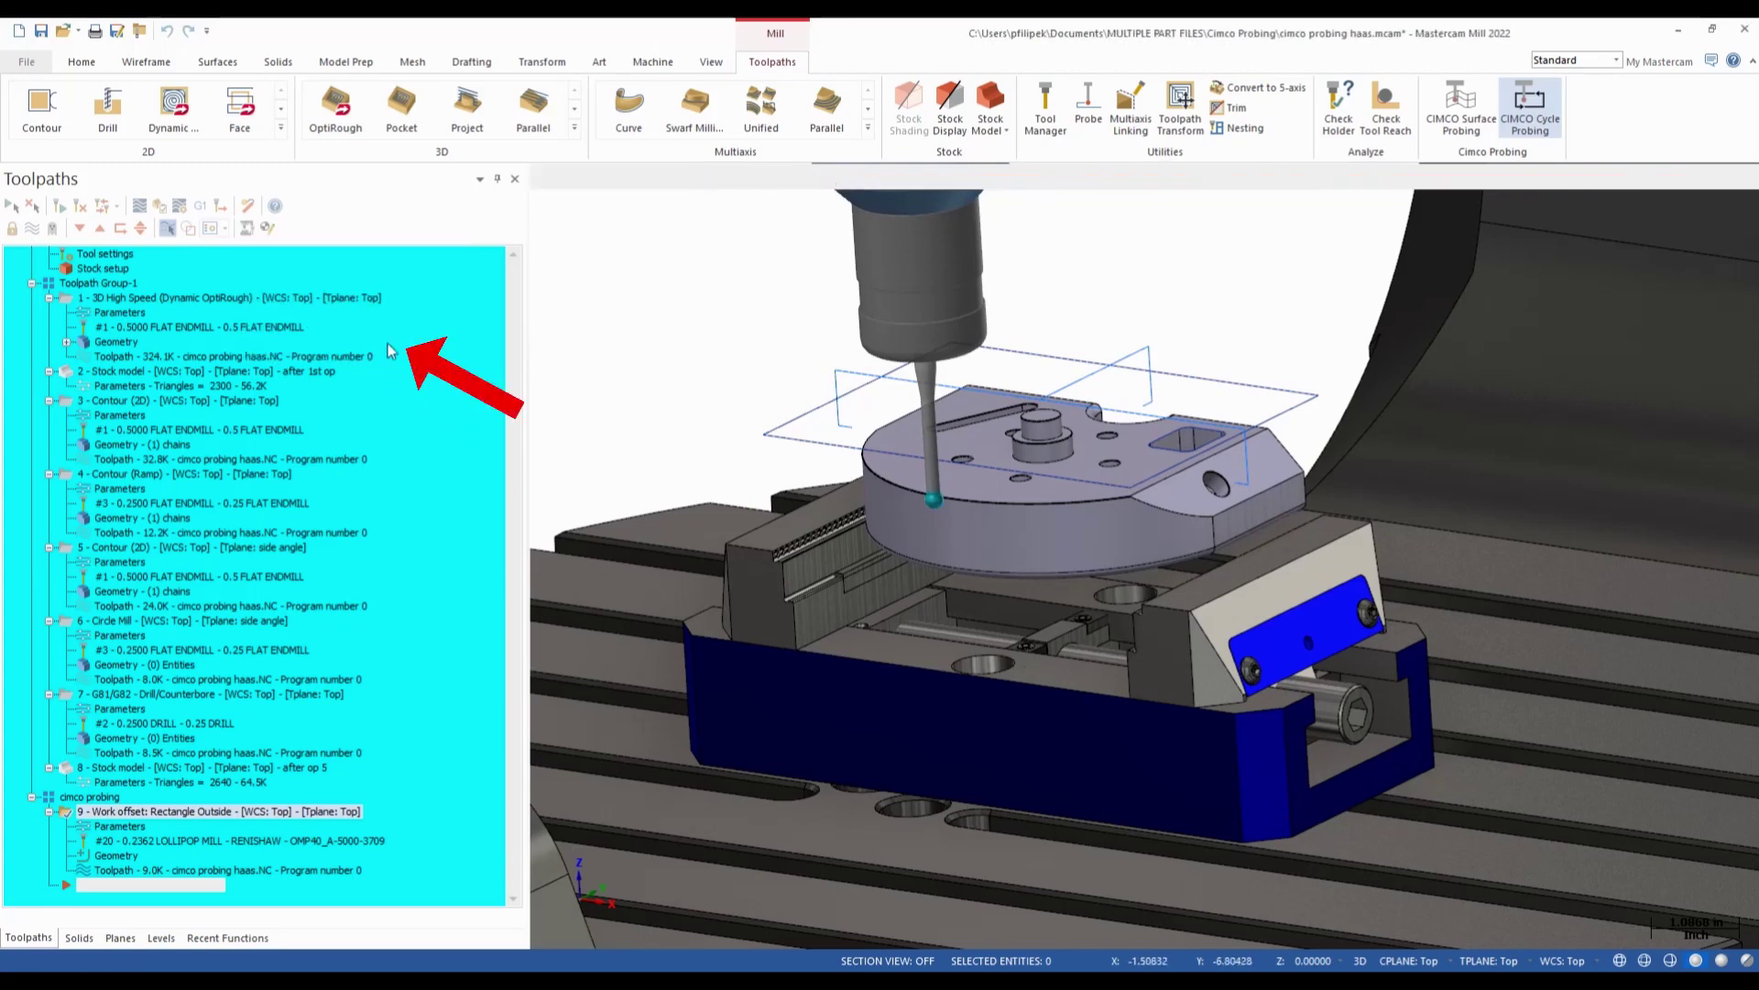
Start a Point One Axis work offset cycle probing the boss top on the Top plane.
click(1556, 132)
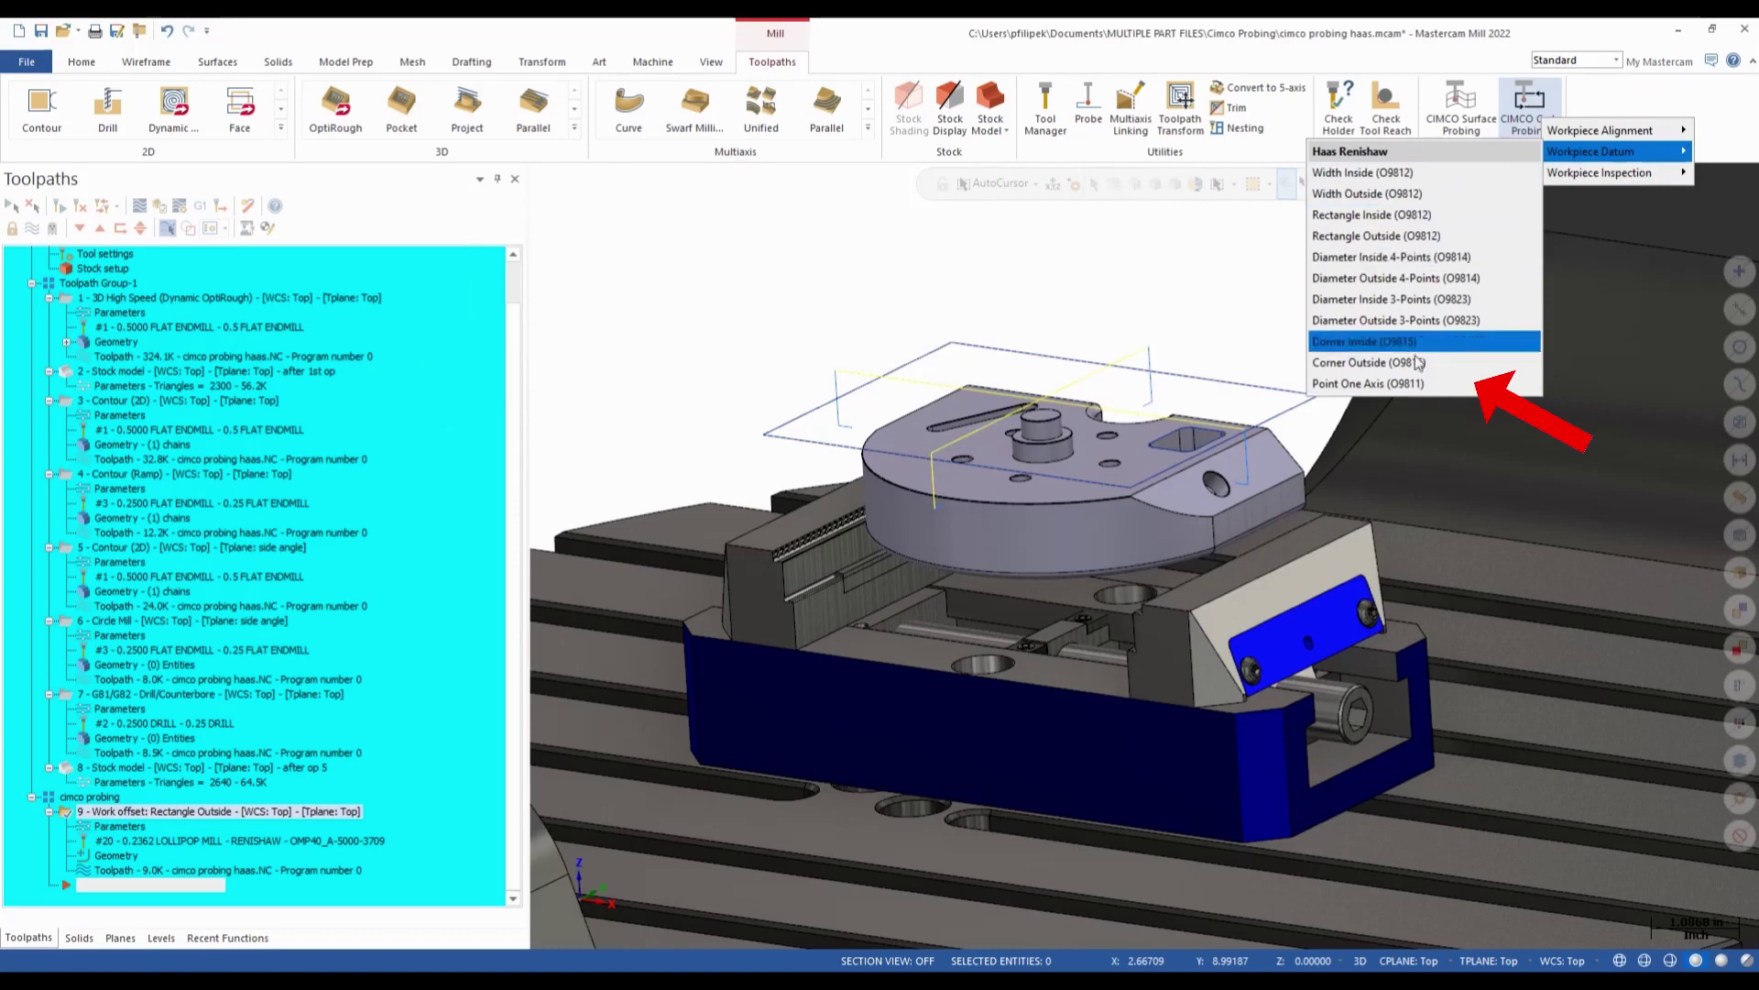
mouse_move(1592, 152)
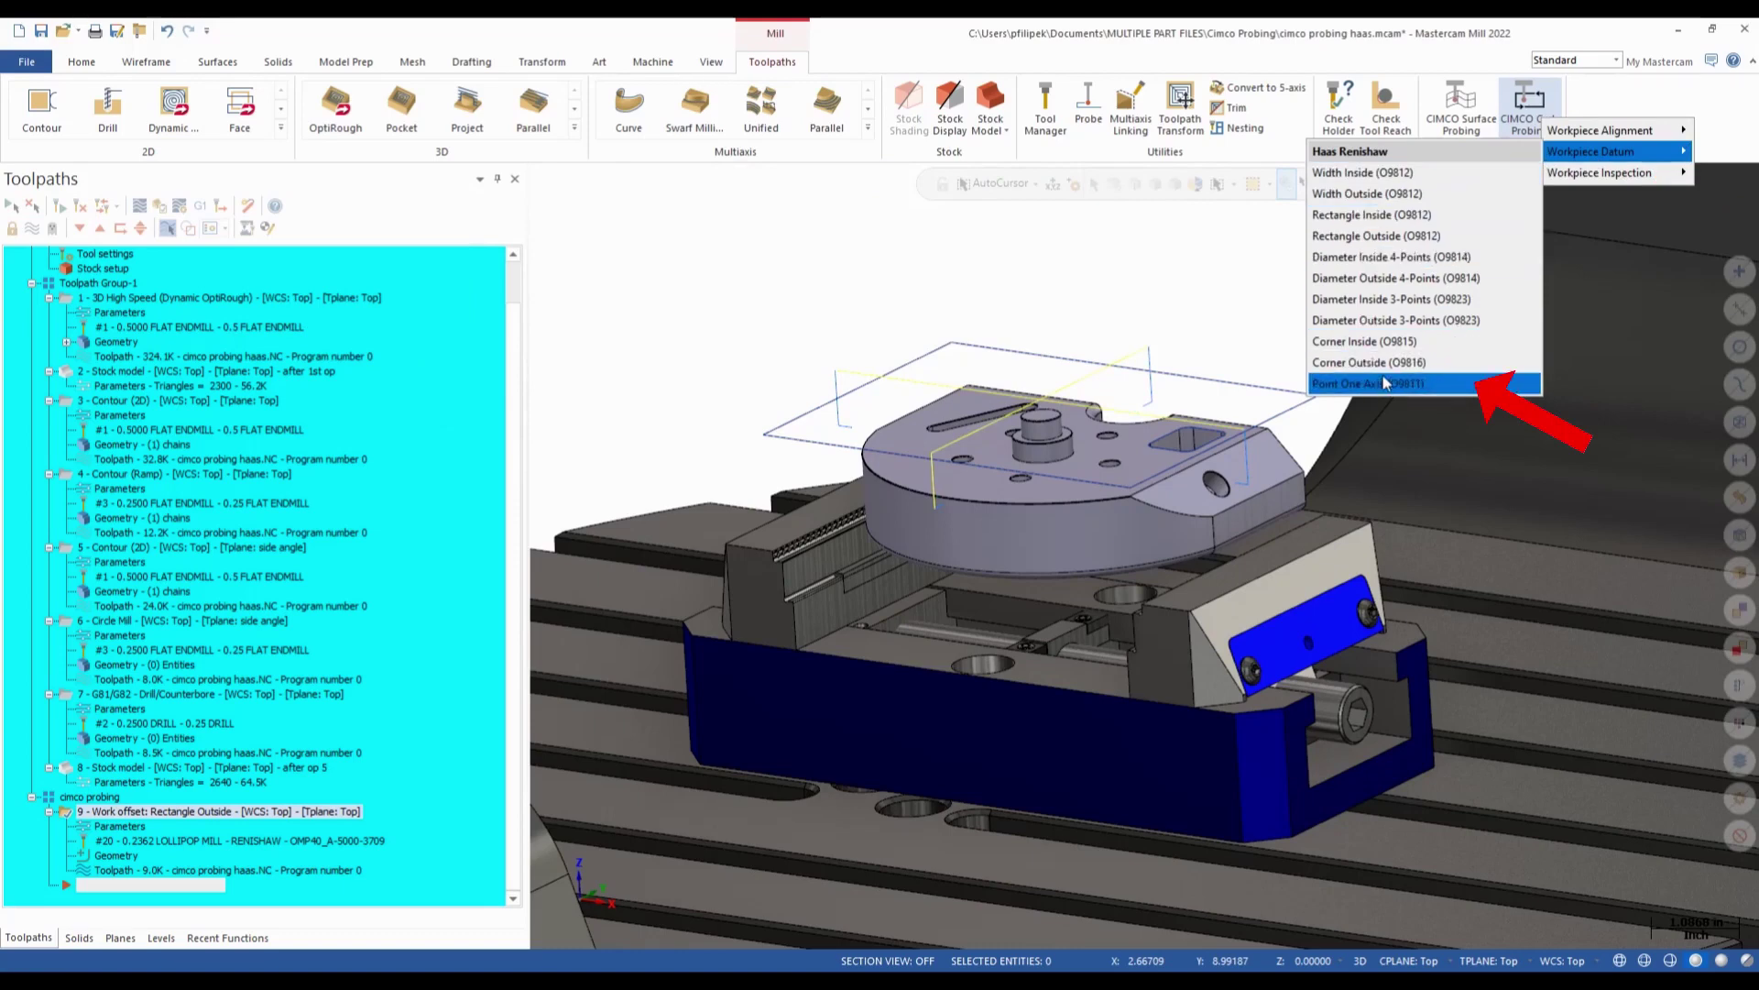
click(1385, 384)
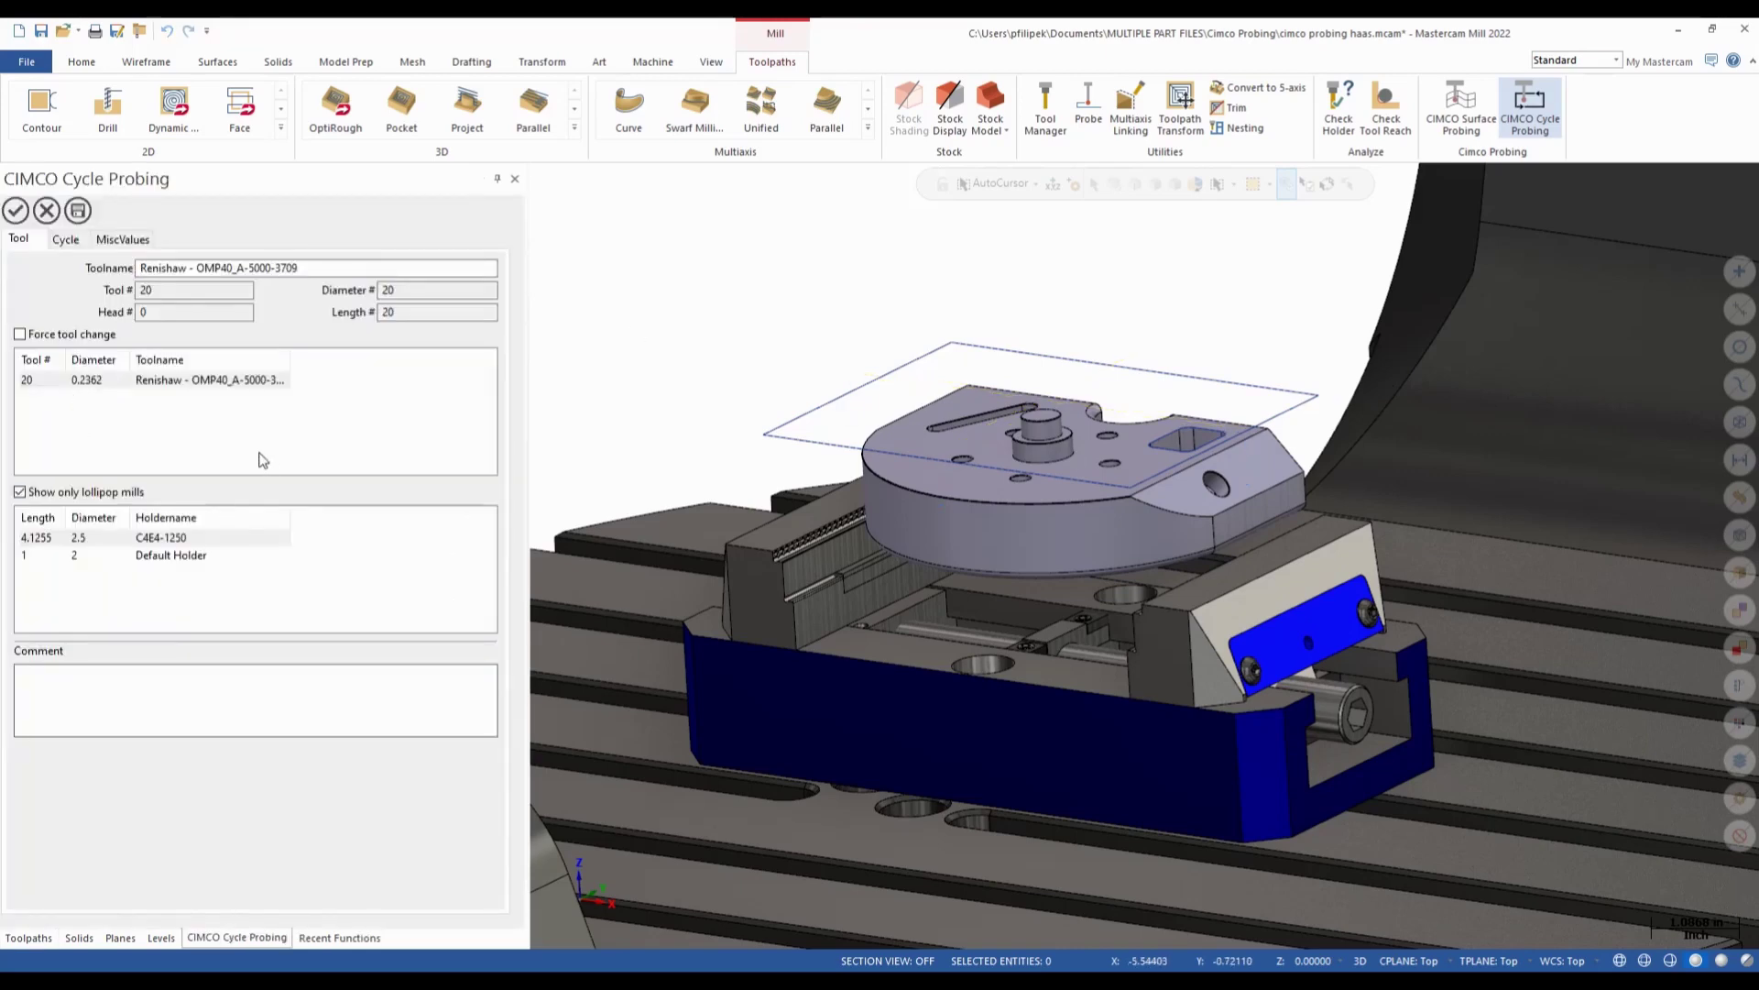
click(67, 239)
right_click(121, 289)
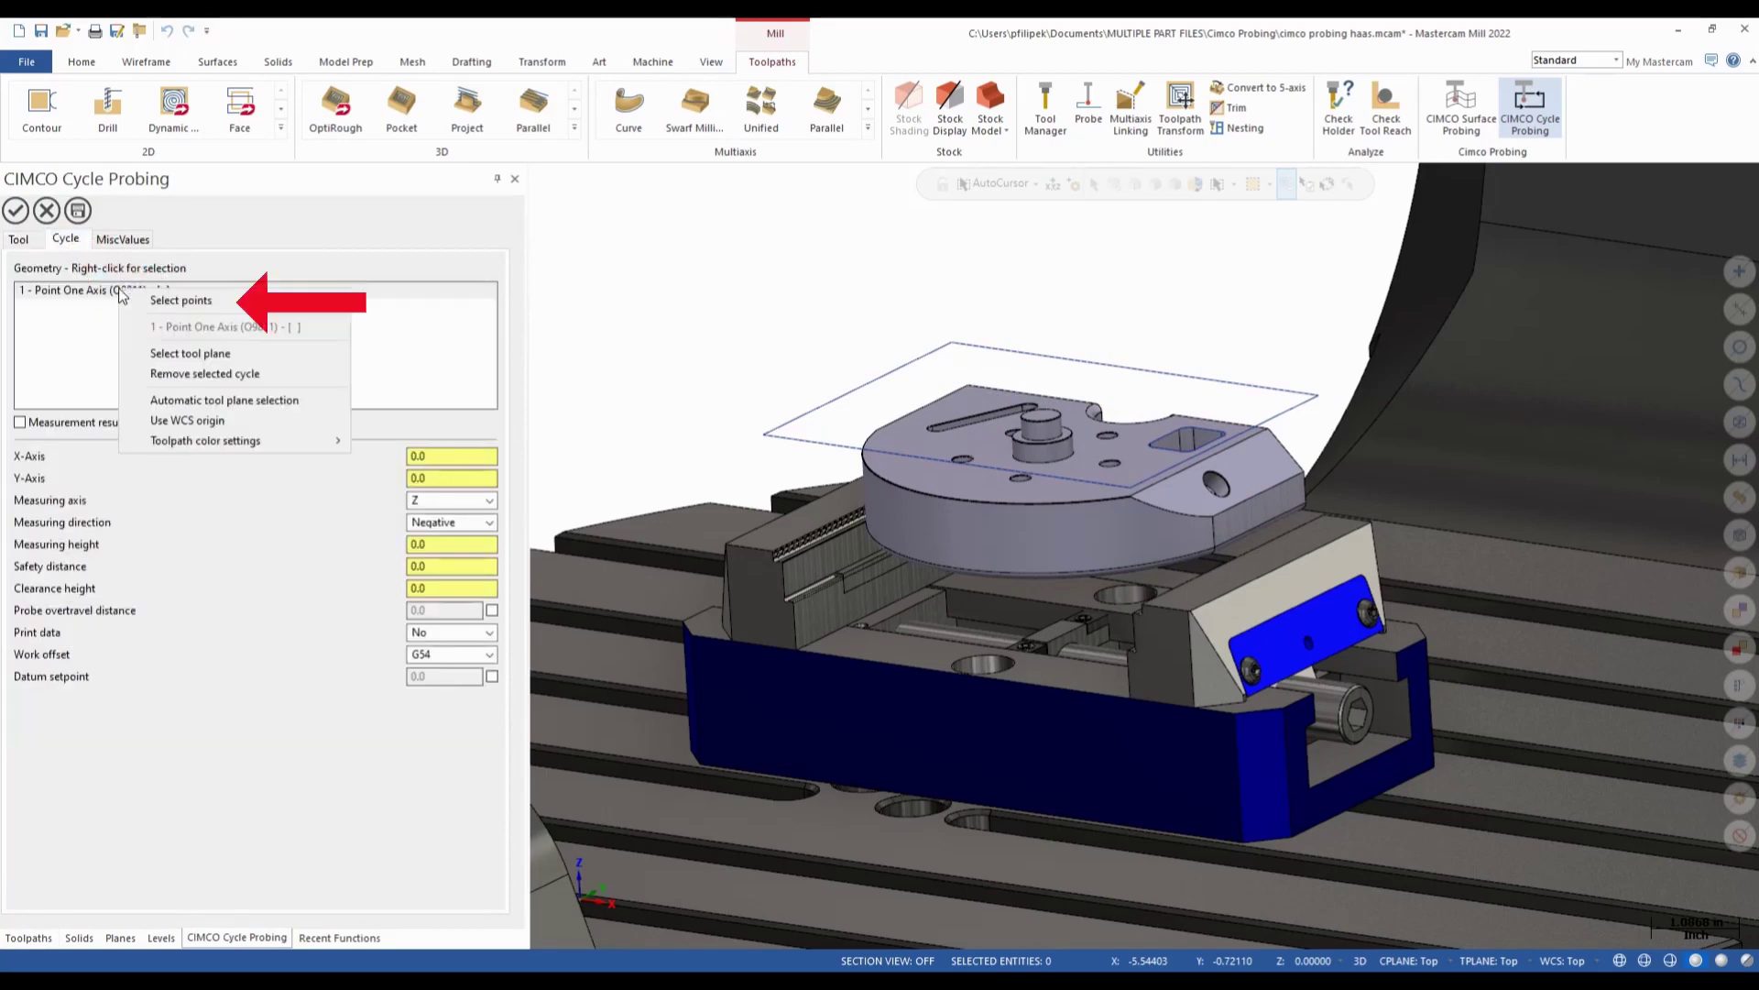
click(182, 296)
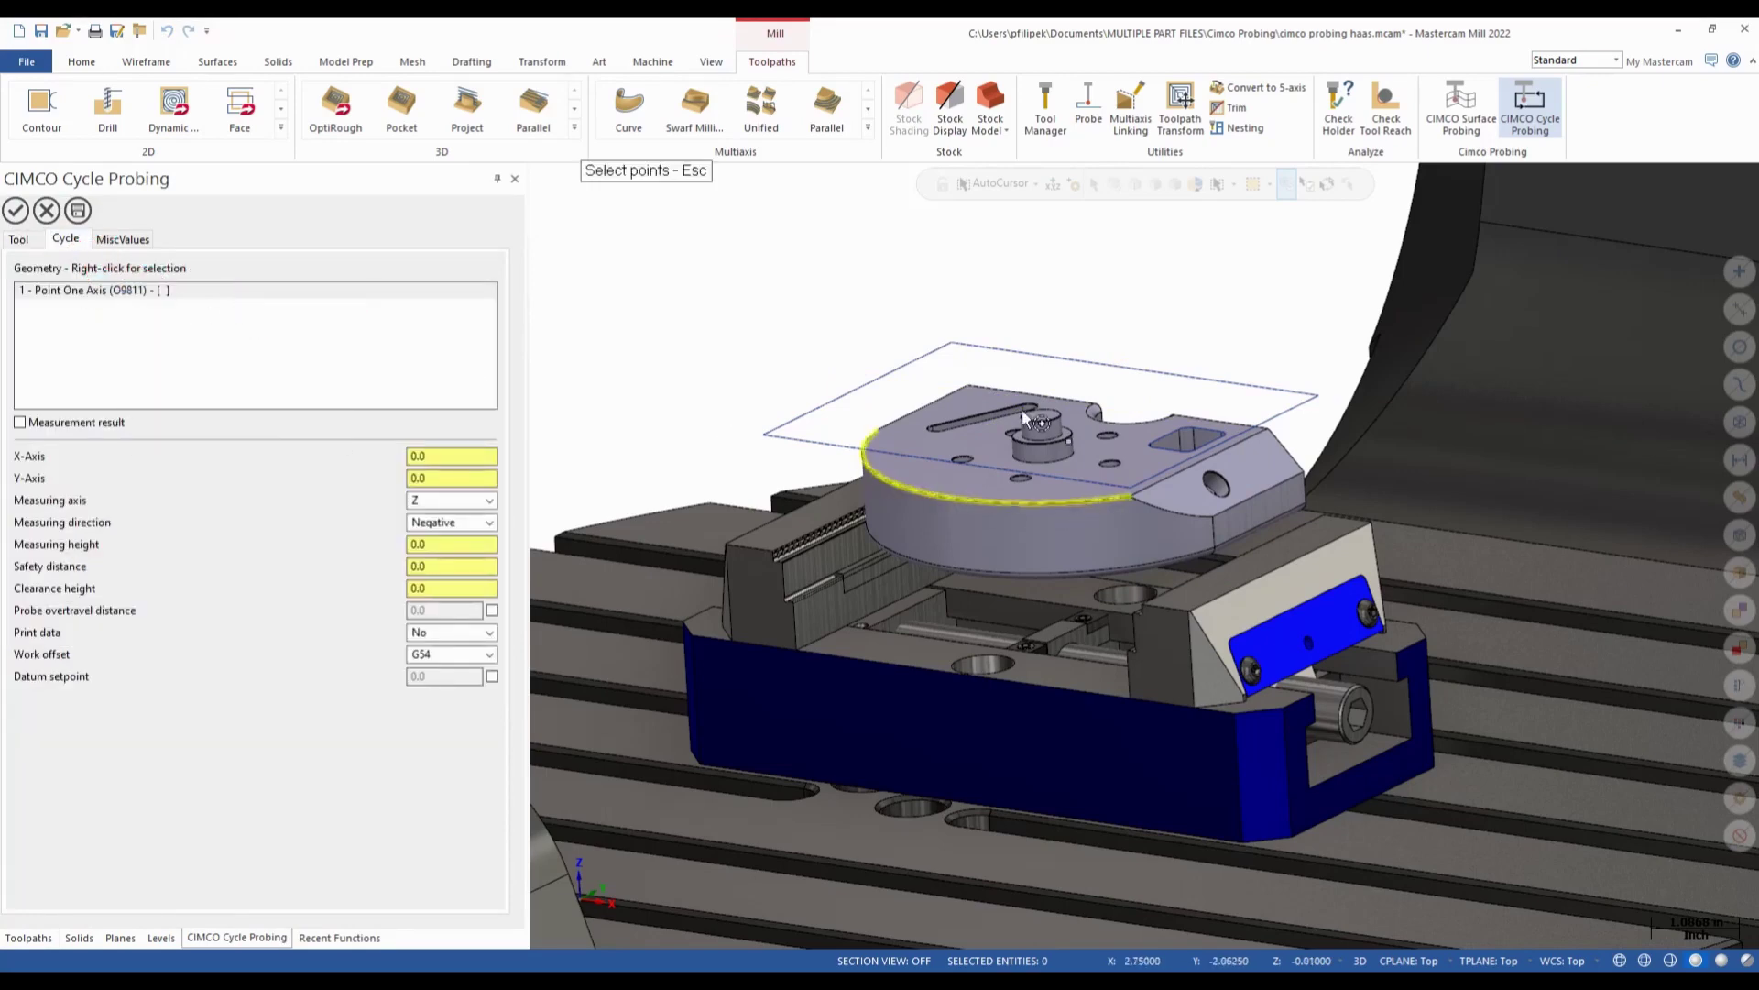
scroll(1020, 409, up, 3)
scroll(1029, 403, up, 3)
scroll(1061, 409, up, 1)
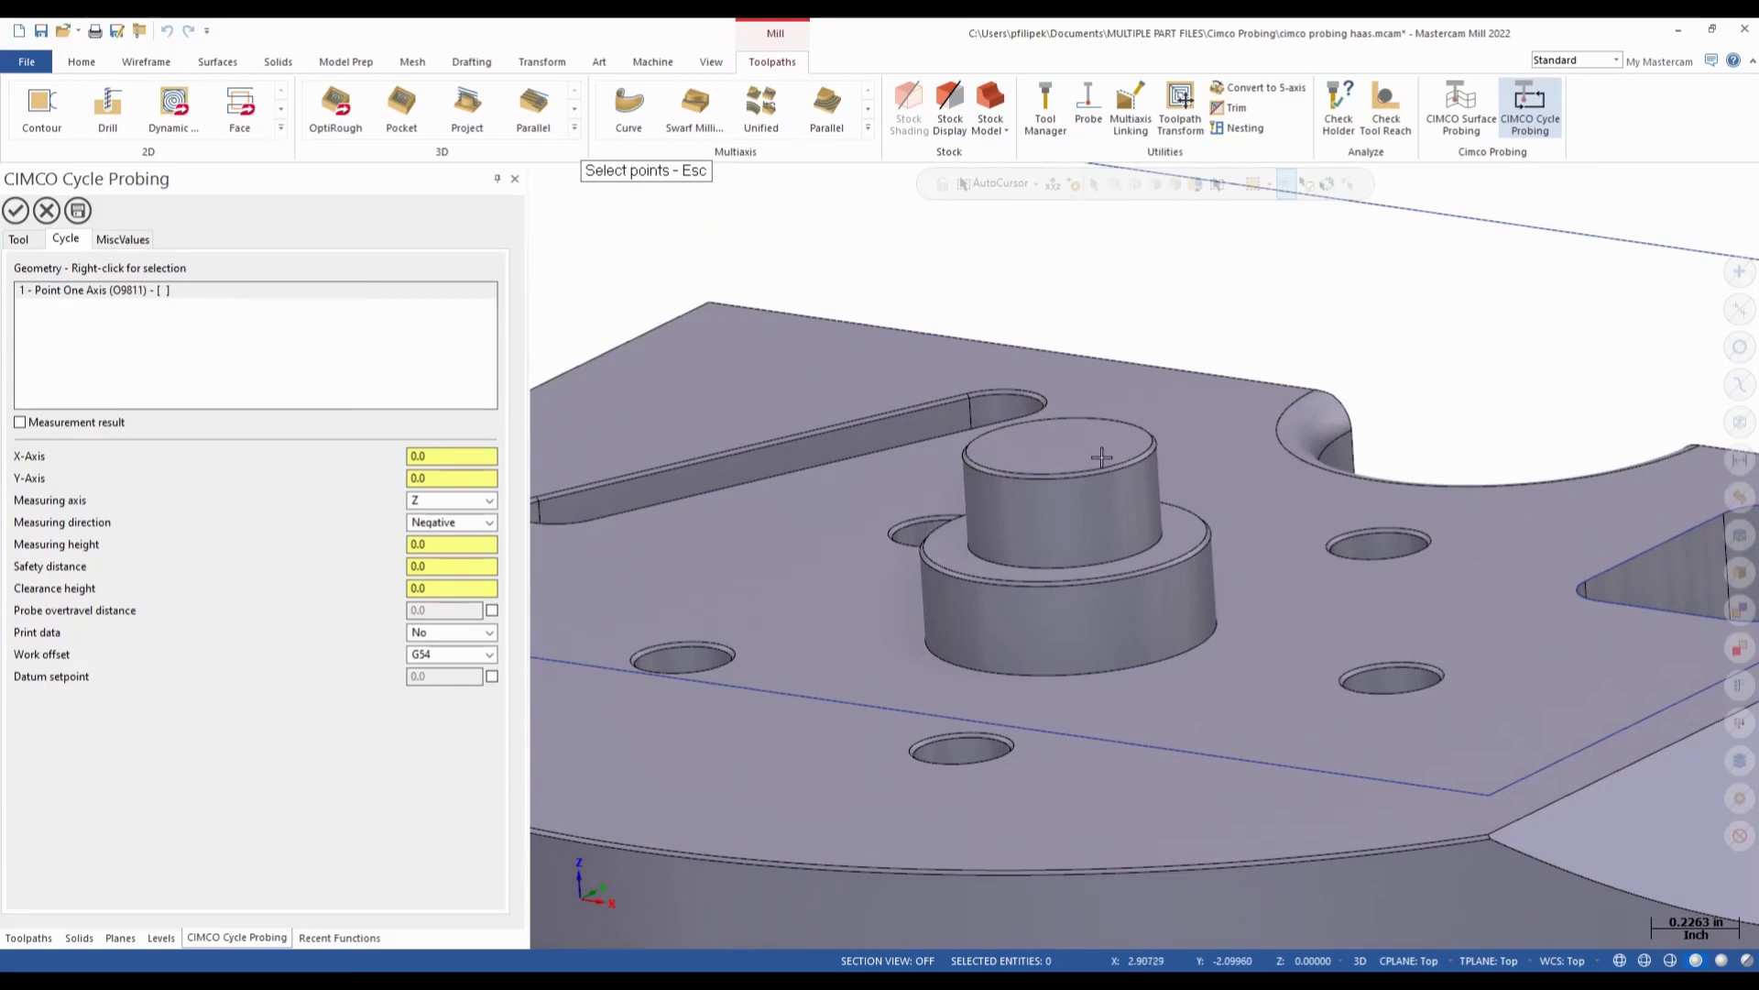
click(1106, 463)
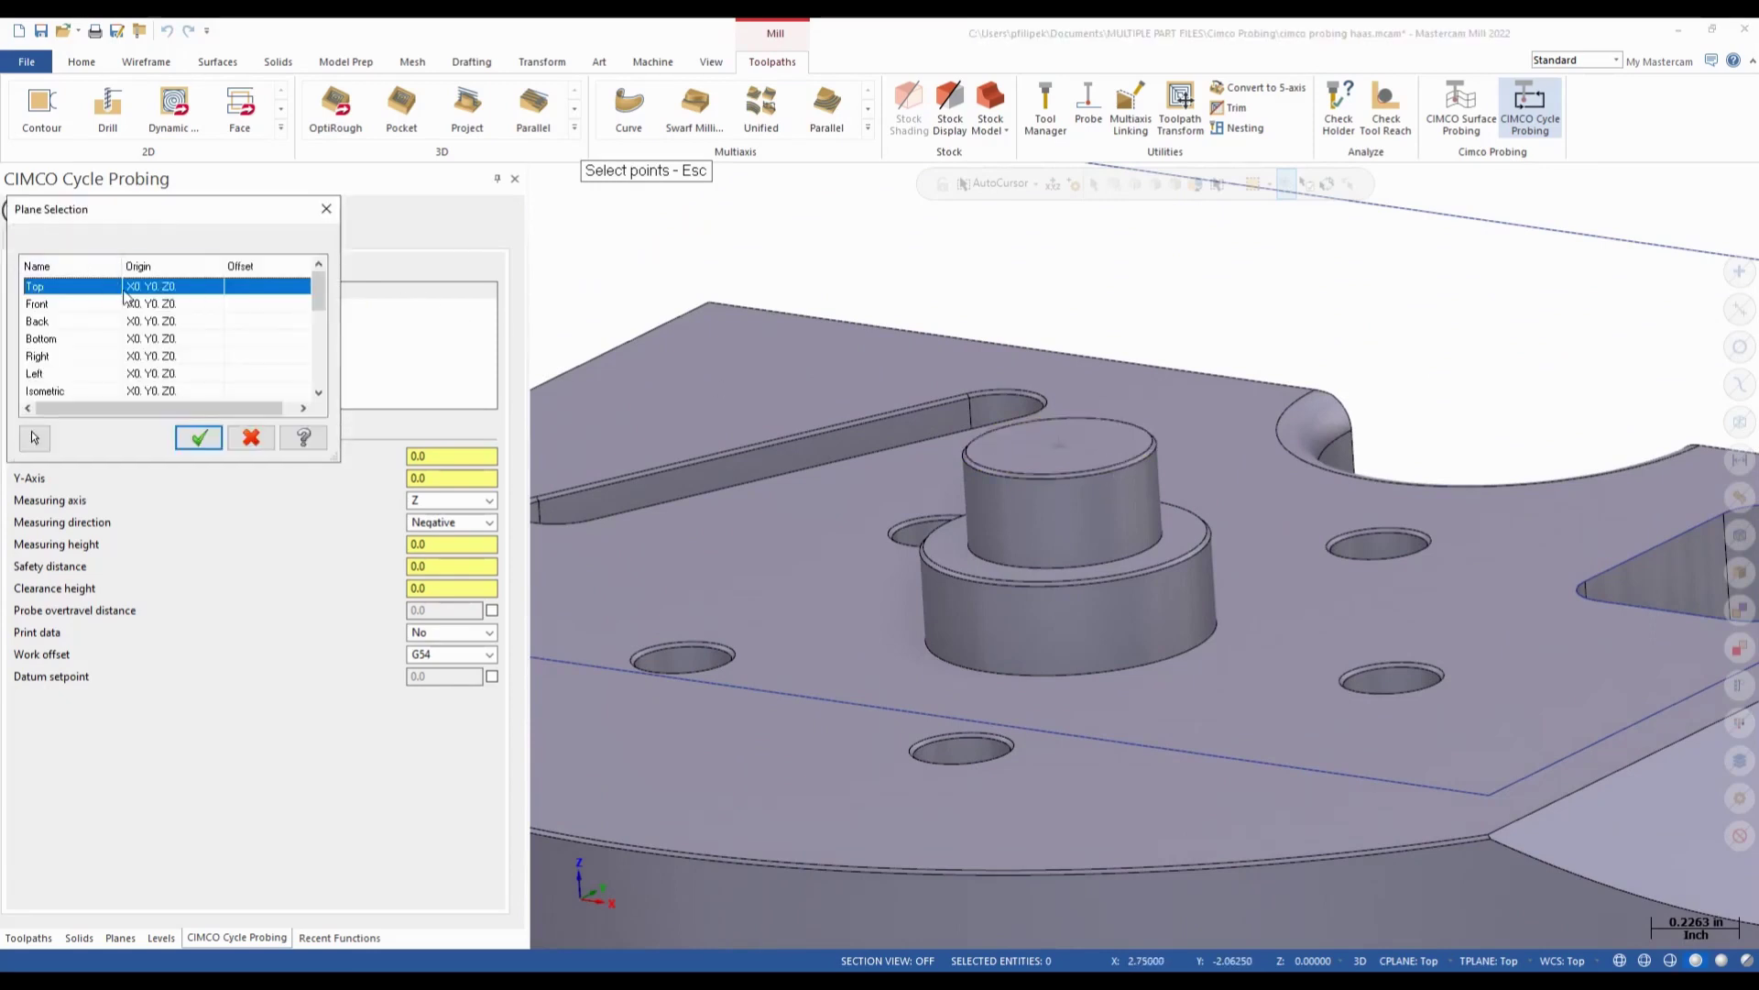
click(199, 438)
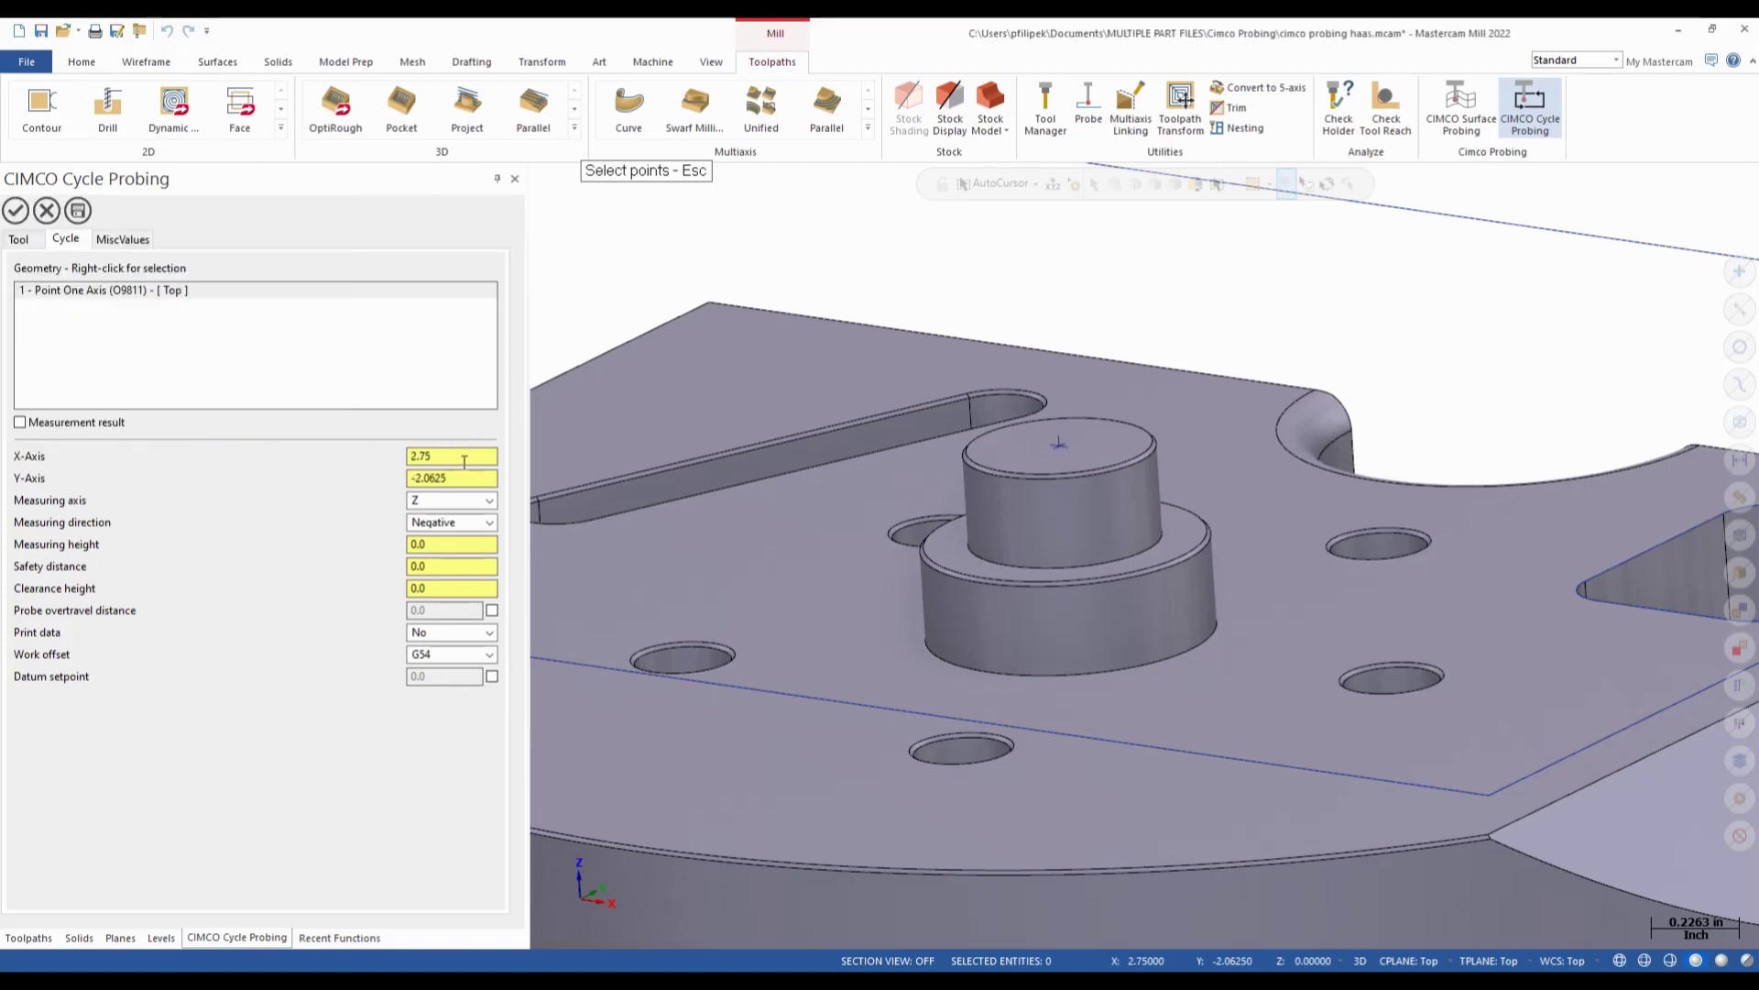
Use Z negative, 0.1 safety, 0.2 clearance, enable datum setpoint, and accept.
click(489, 502)
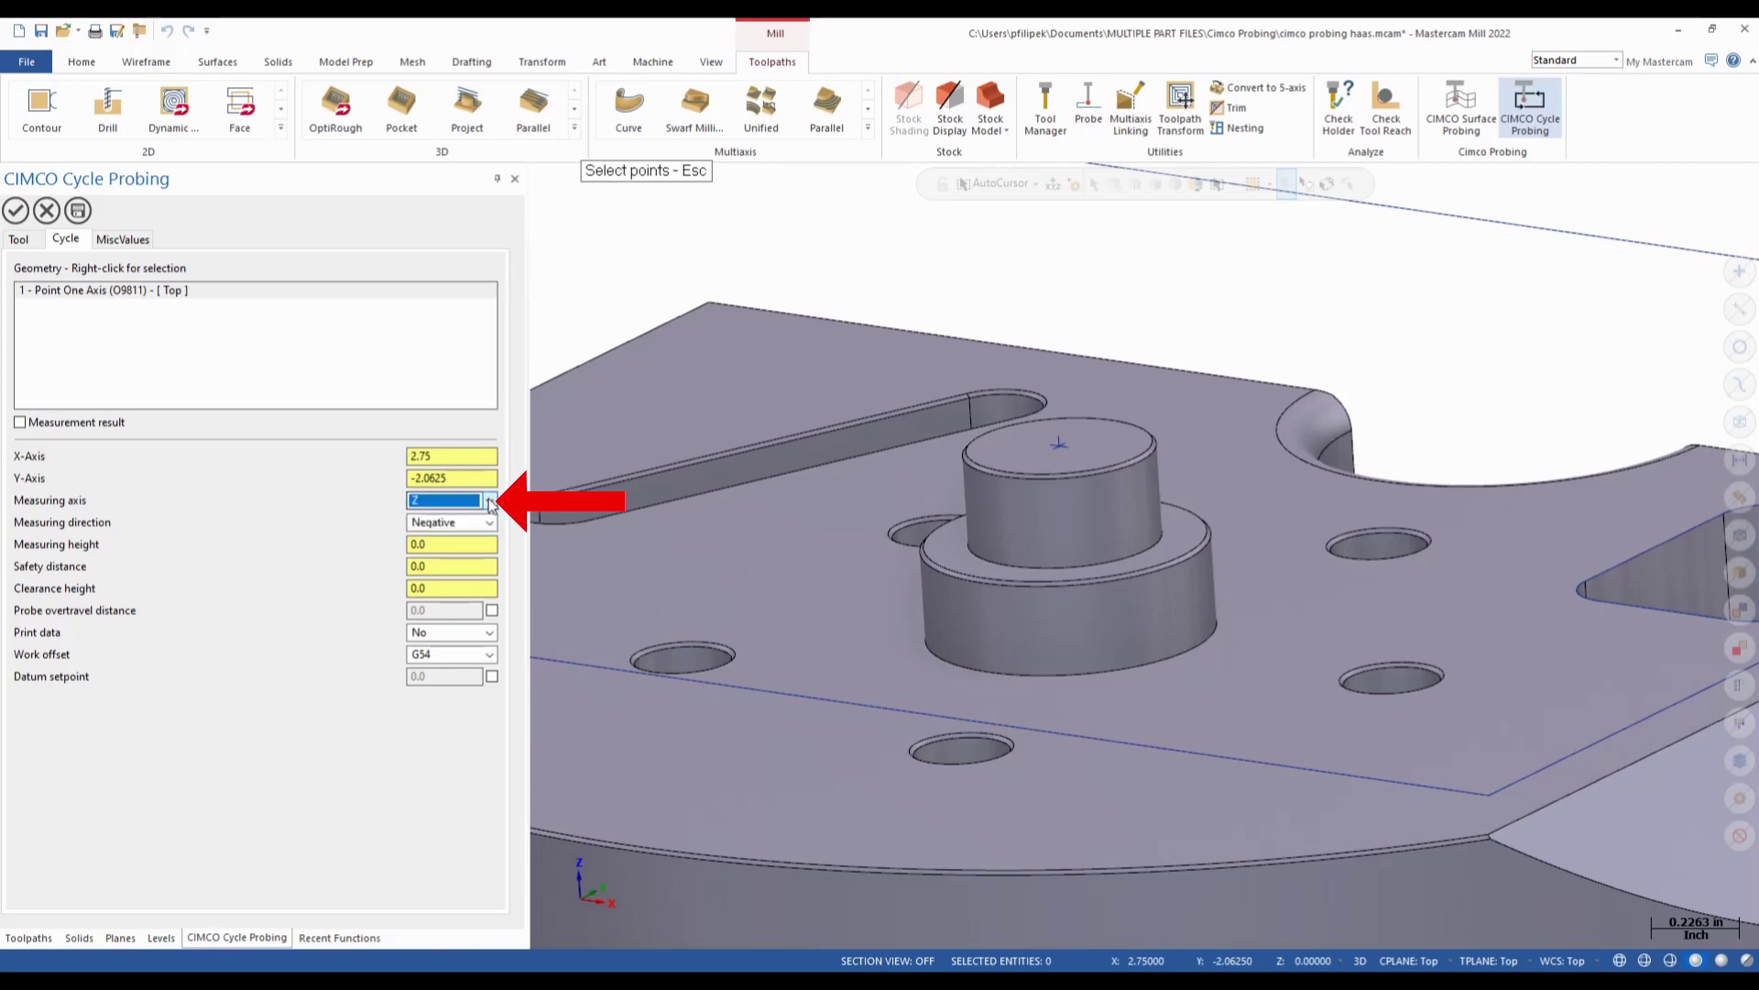
click(488, 522)
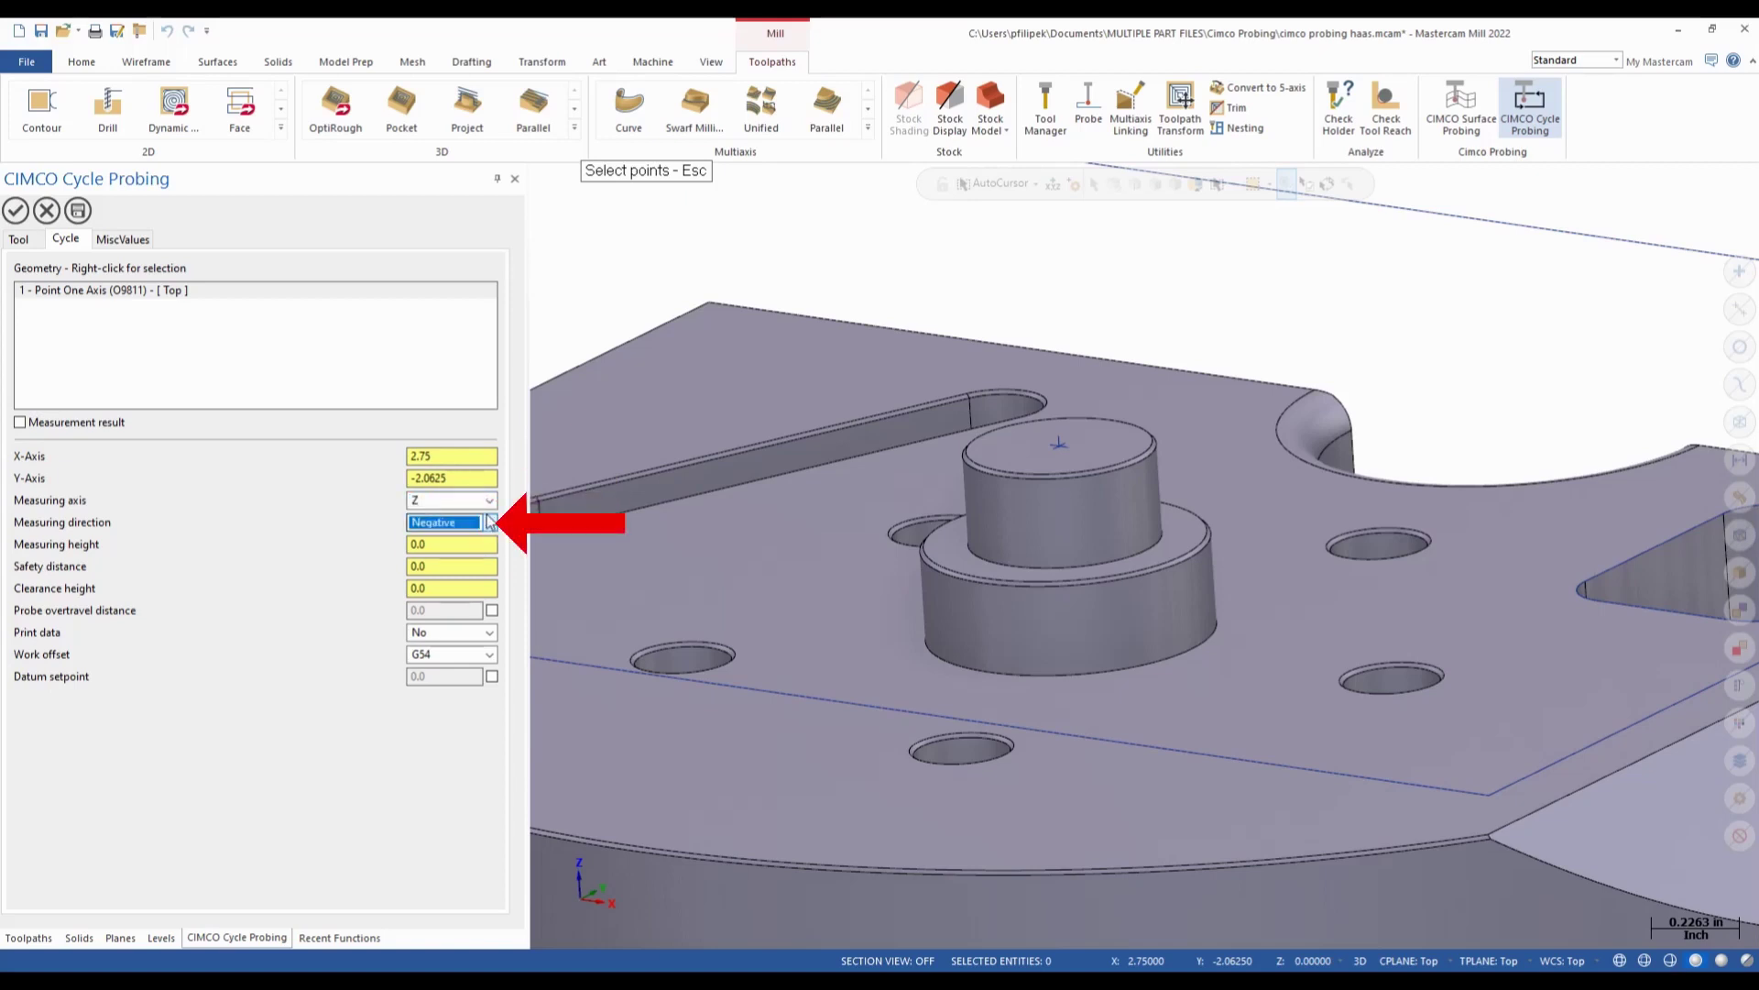
double_click(459, 541)
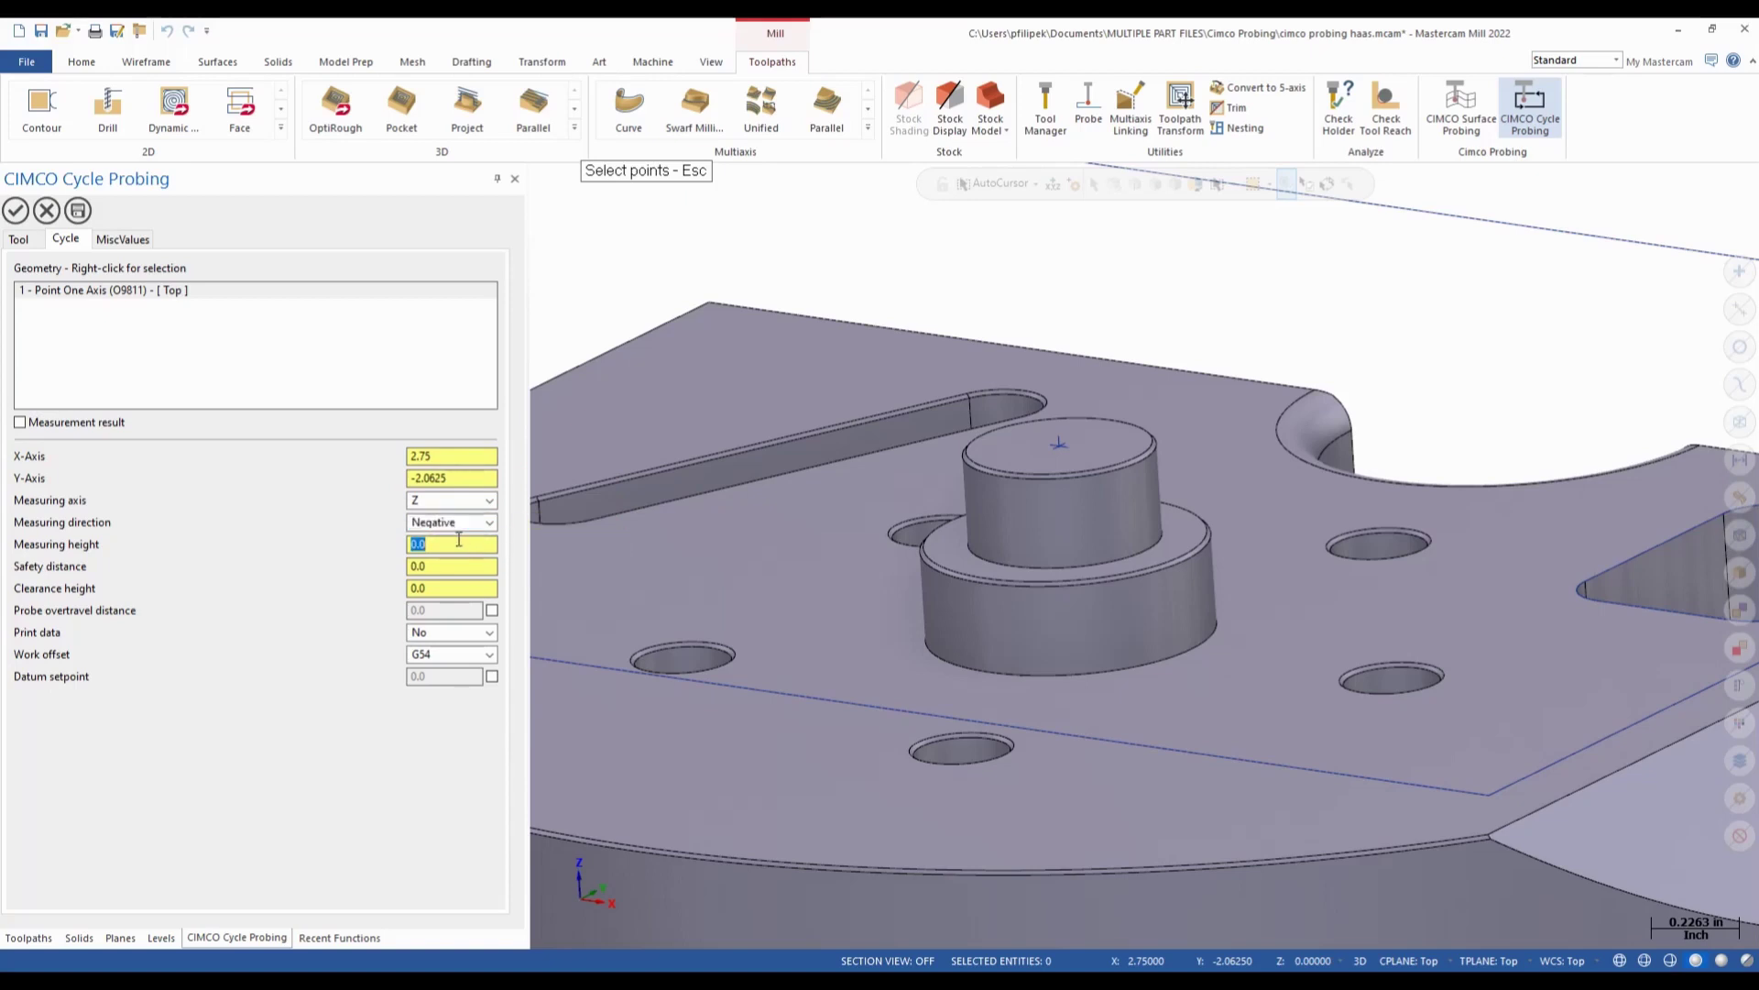
double_click(450, 569)
double_click(447, 593)
click(491, 678)
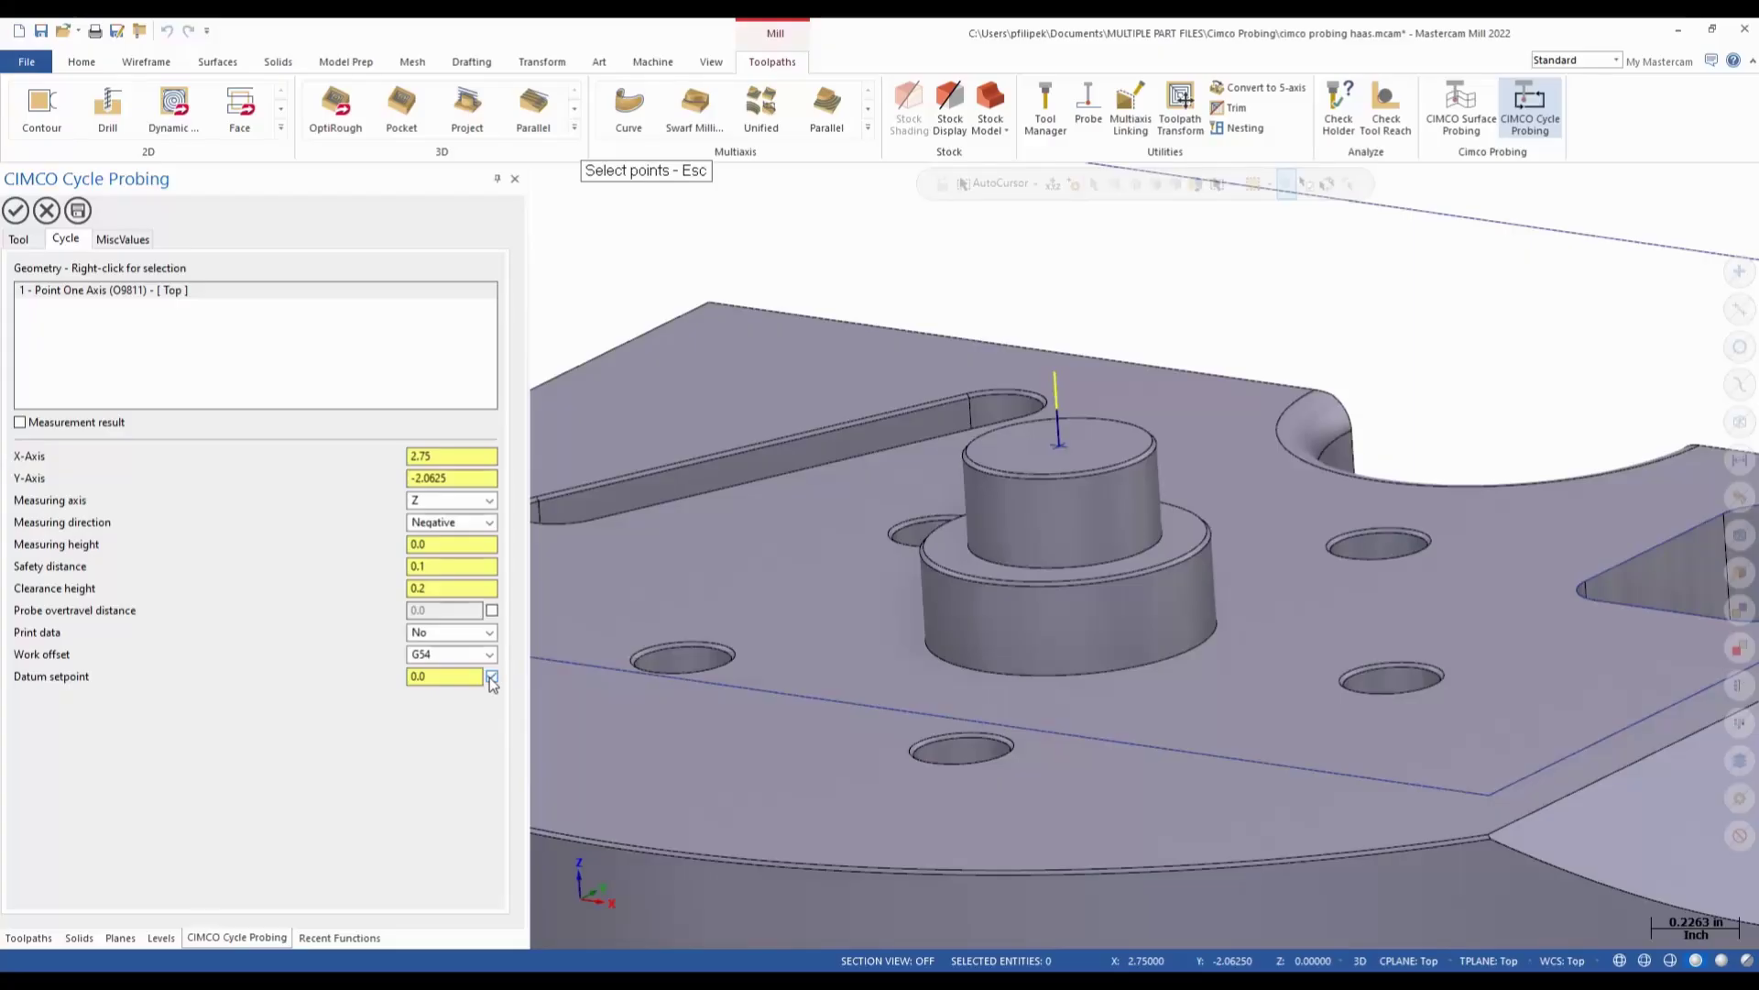
click(15, 211)
scroll(1084, 462, down, 5)
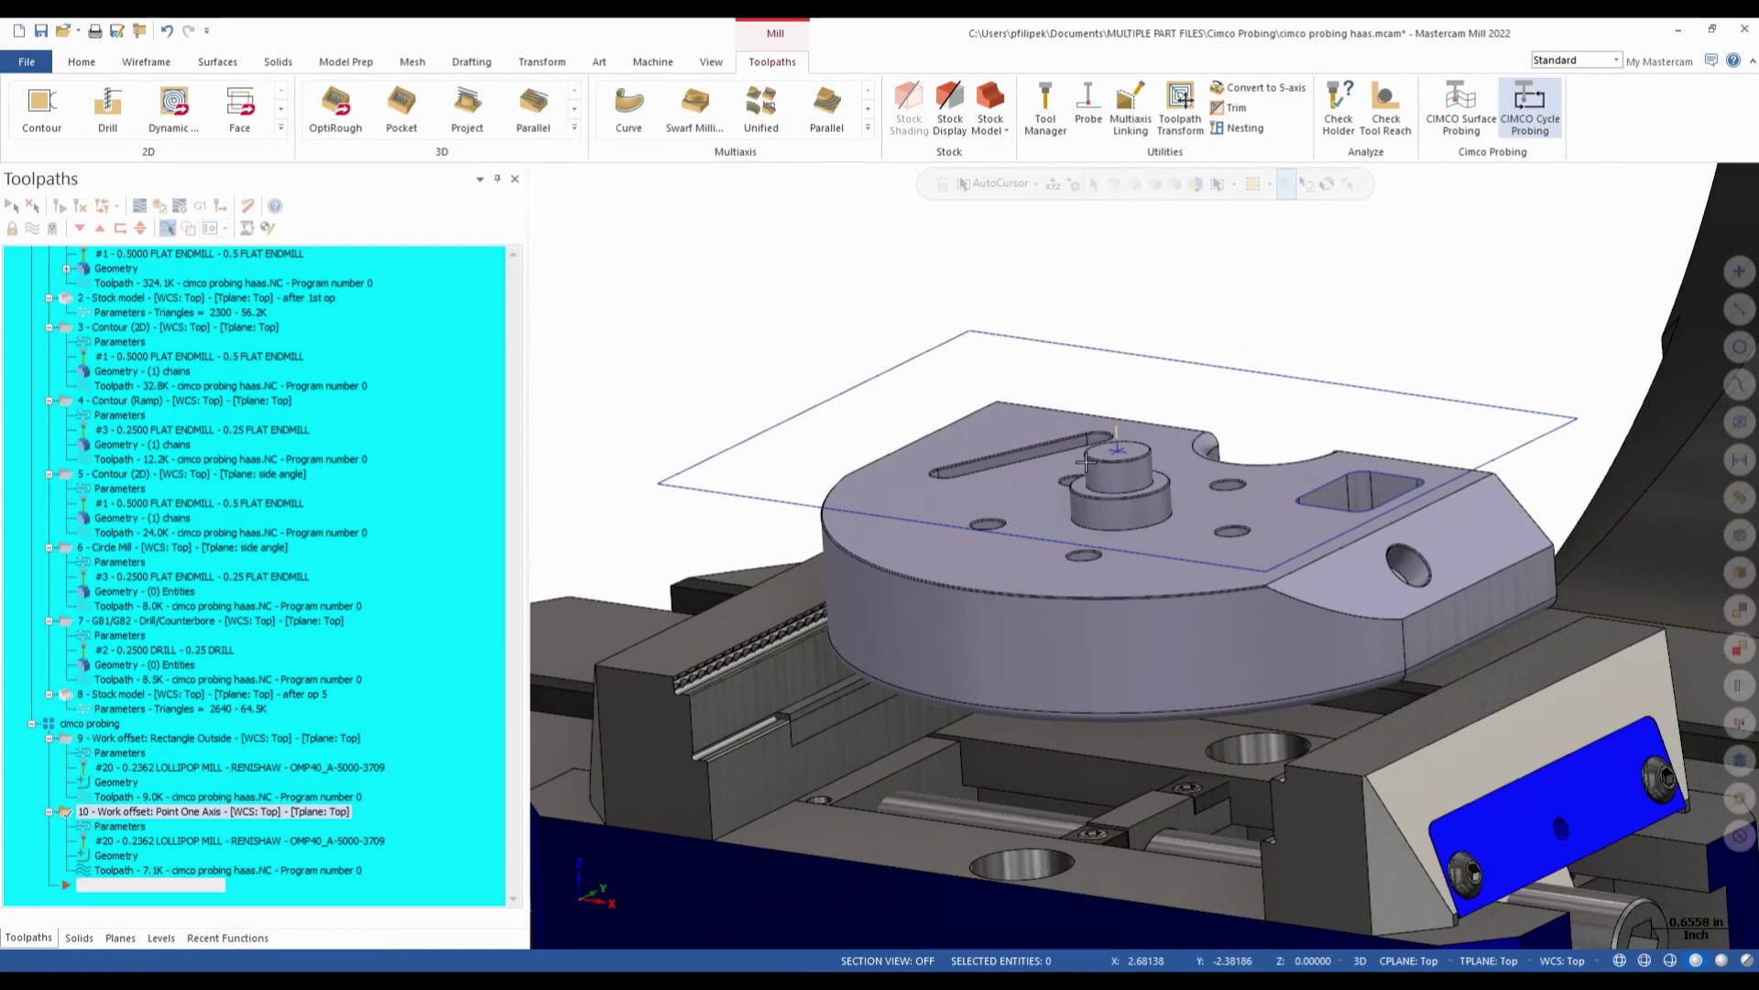
Select the stock model after op 5 and start a Rectangle Inside (O9812) inspection cycle.
click(1550, 124)
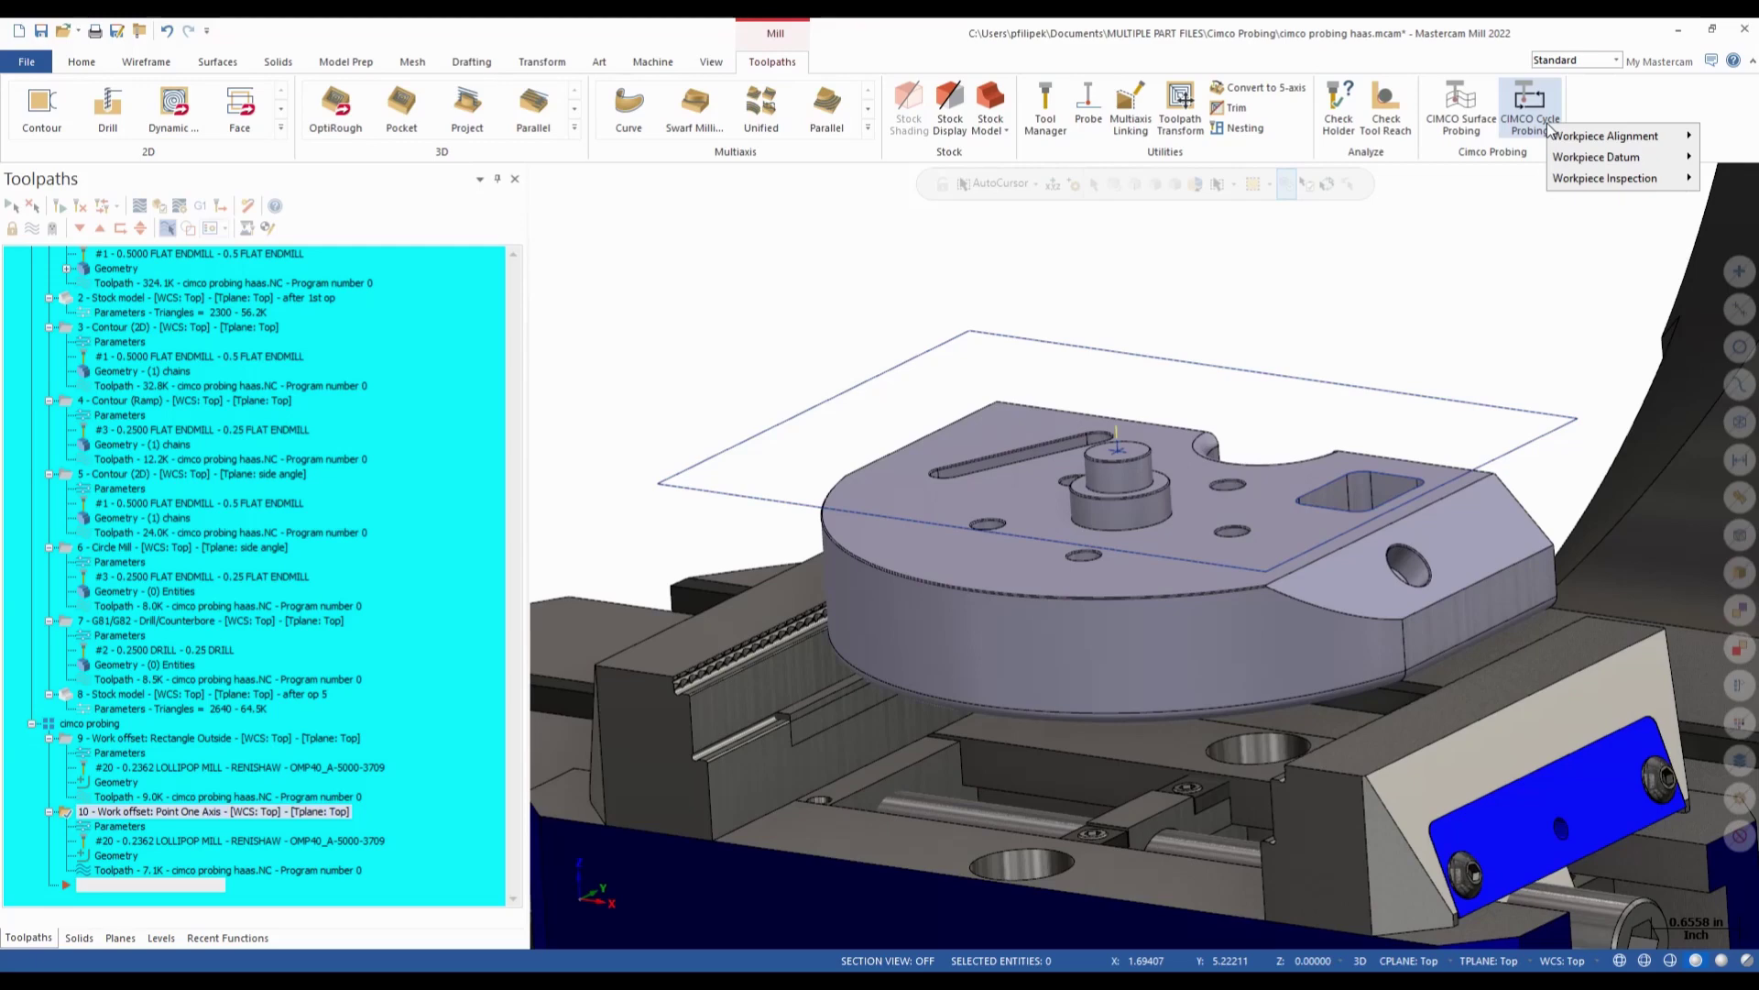
click(76, 696)
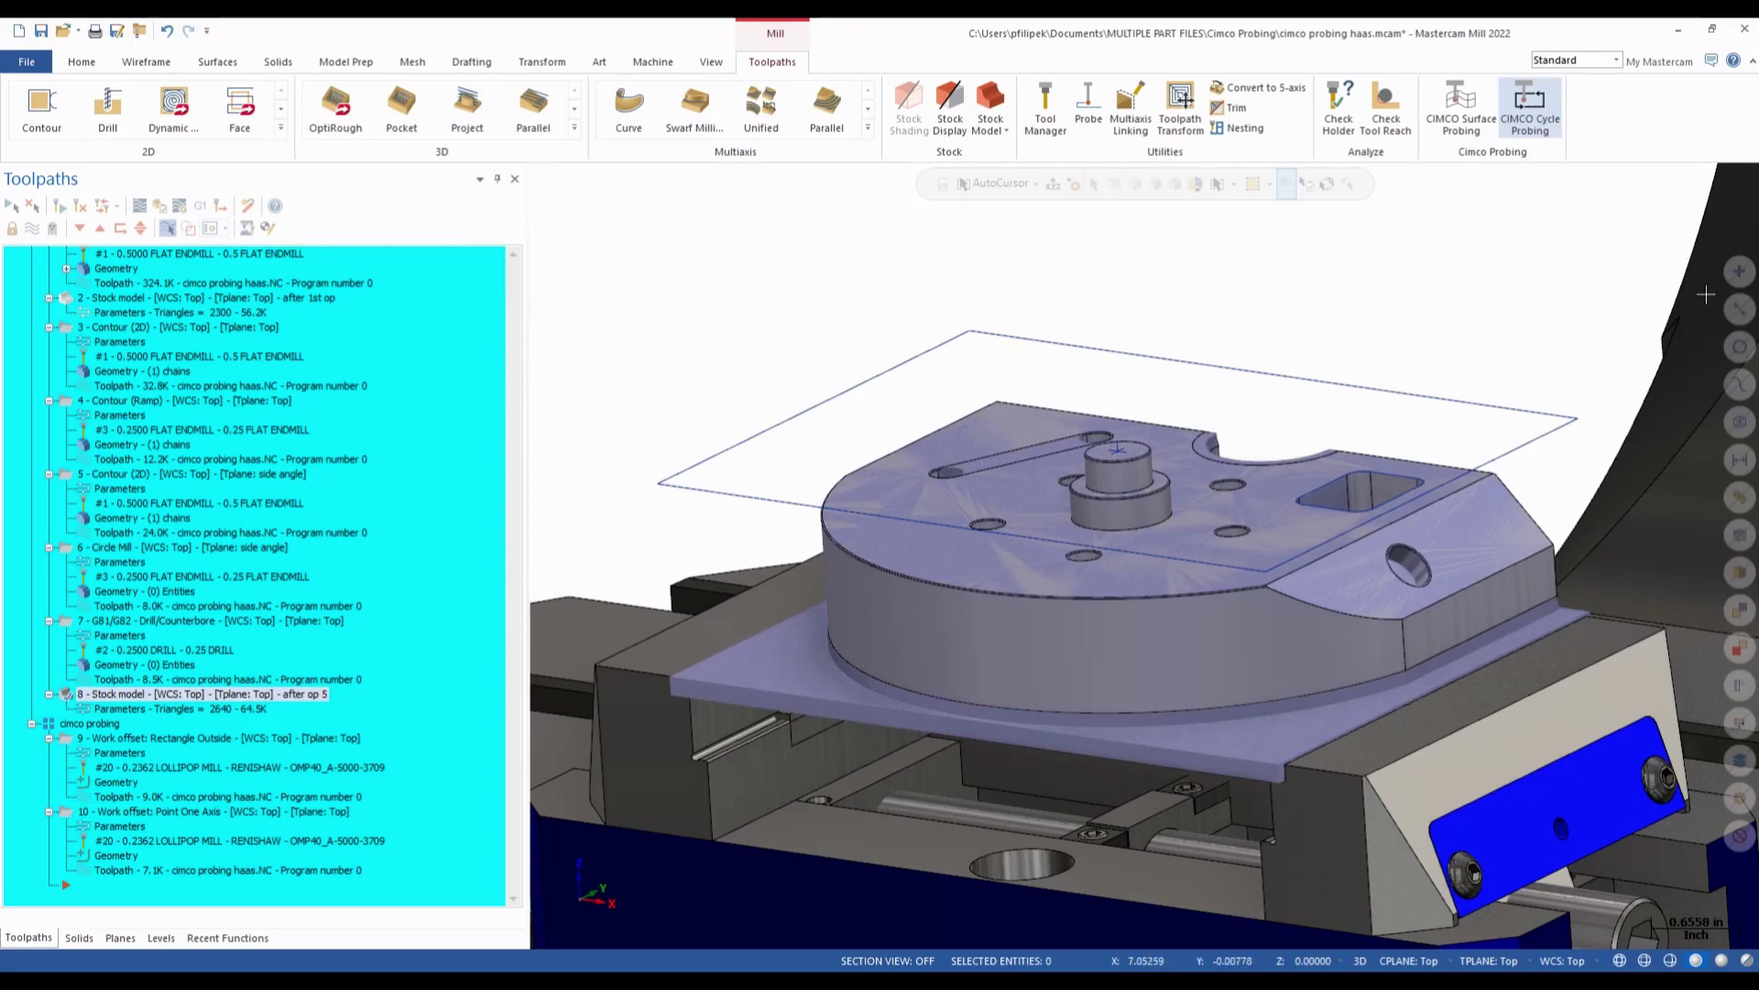
click(1547, 134)
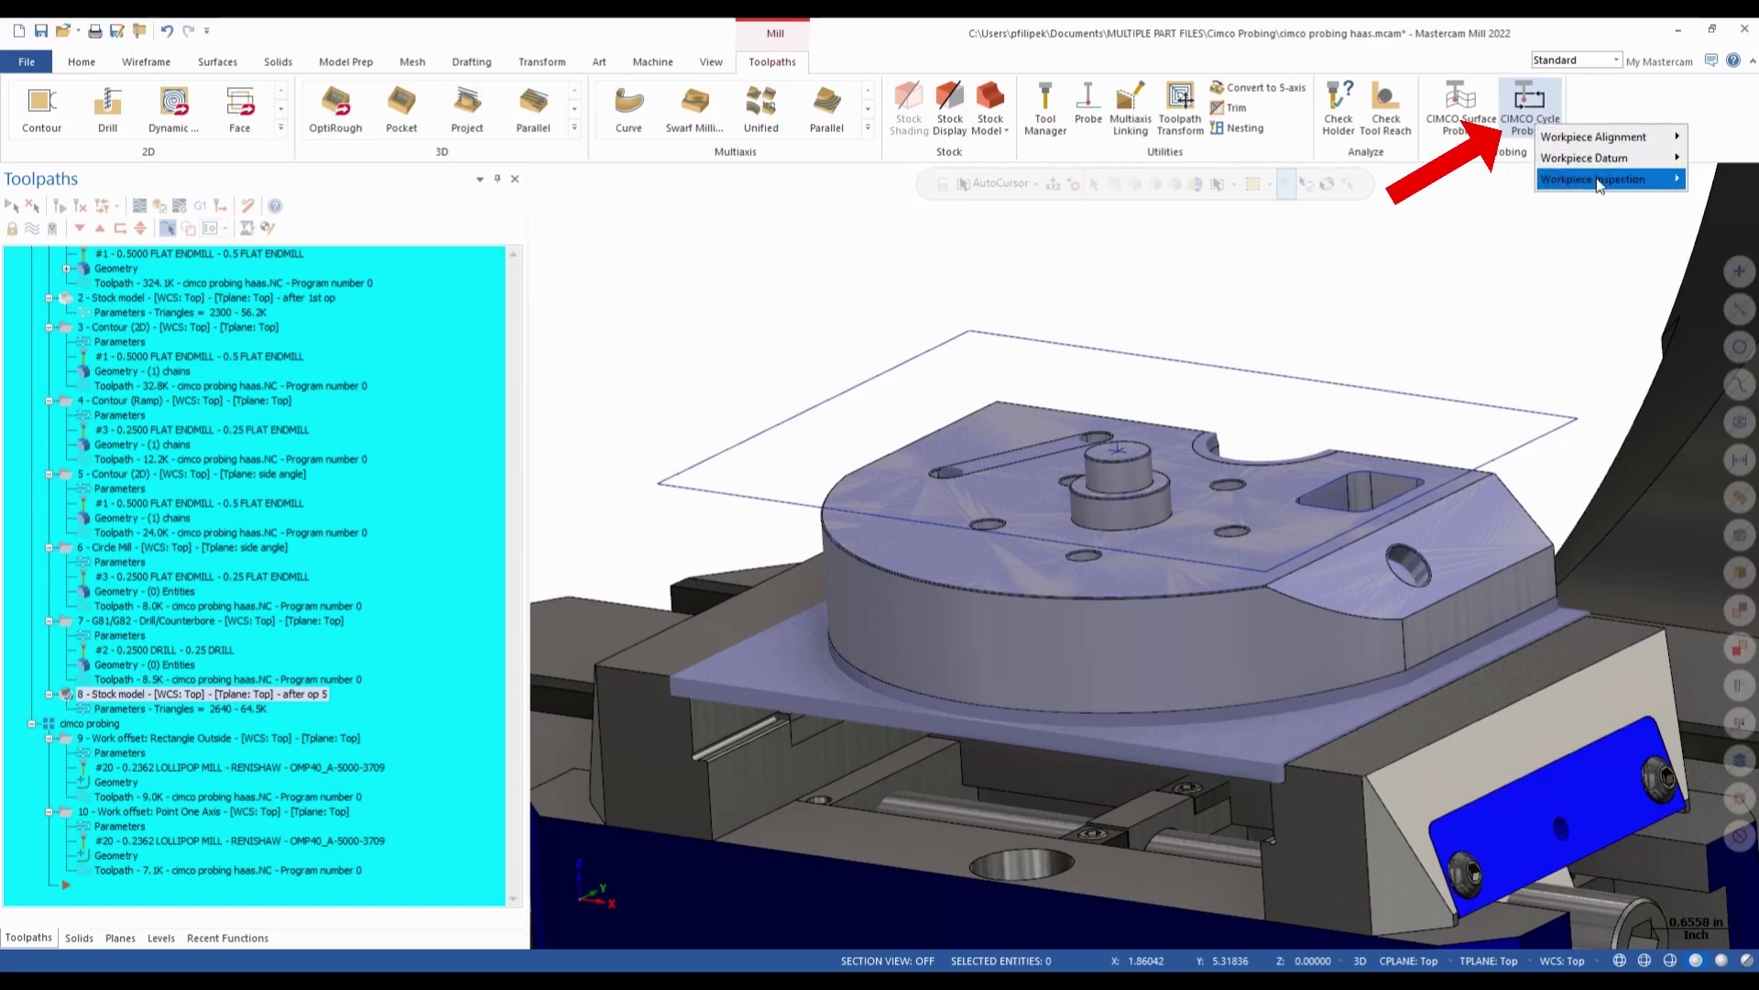
mouse_move(1595, 180)
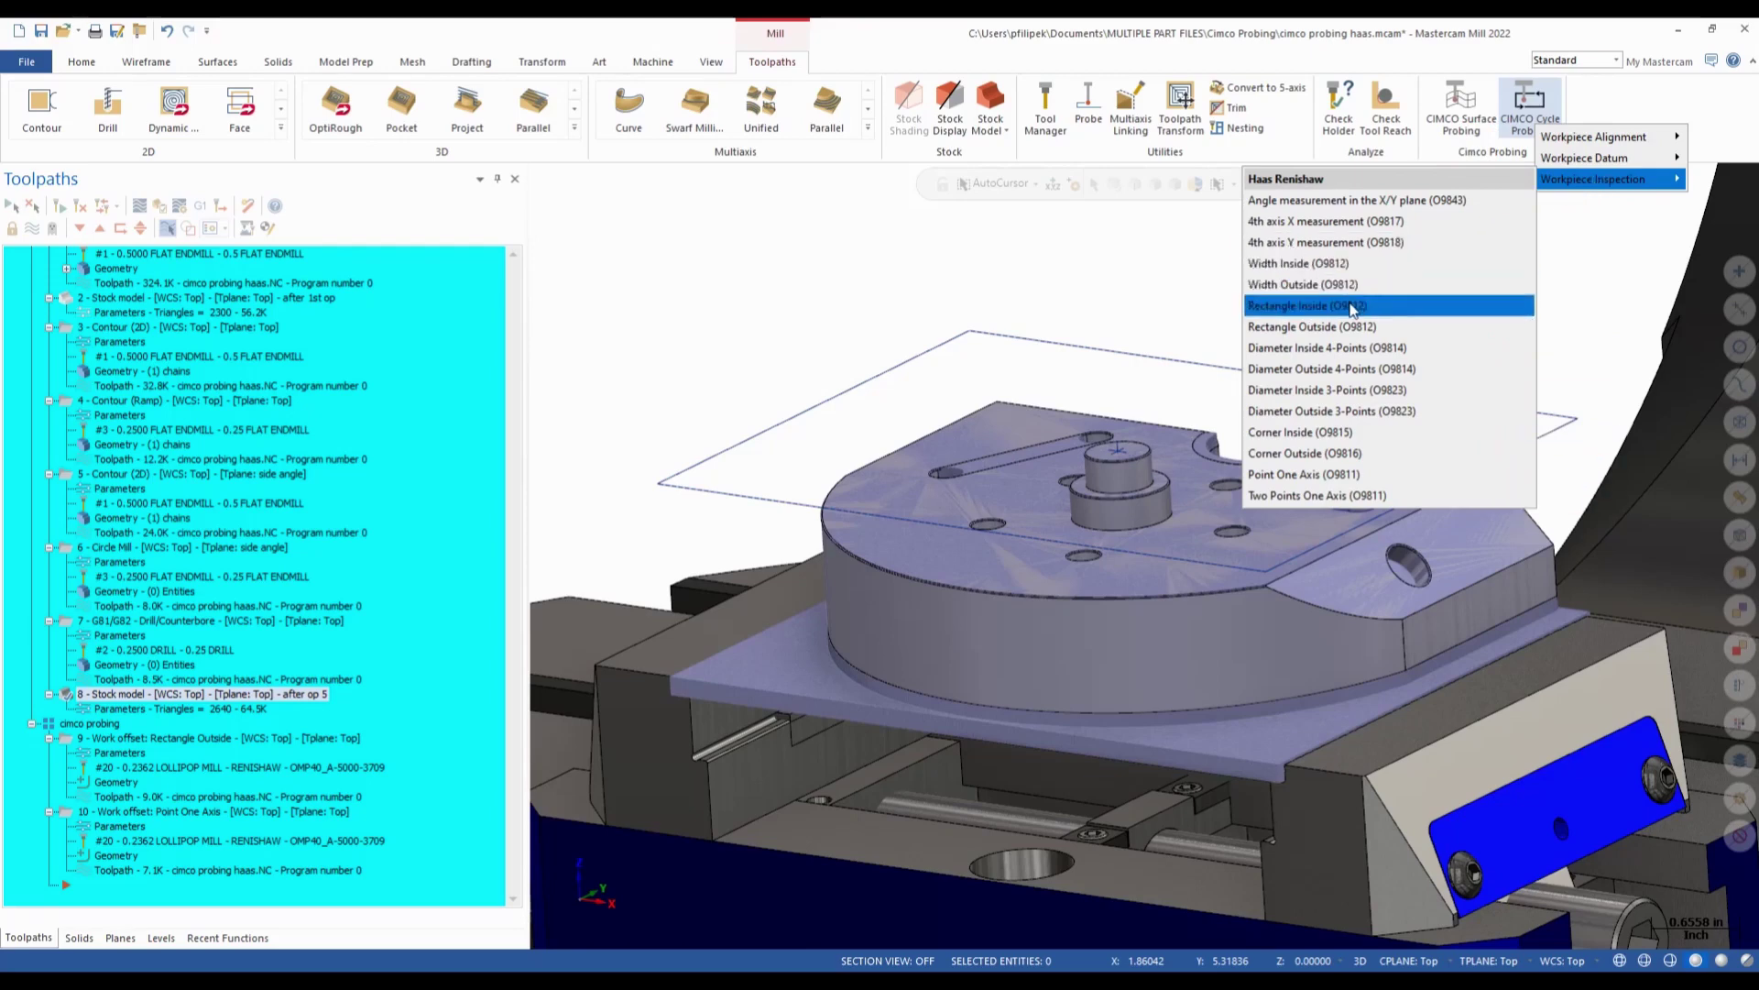
click(1304, 315)
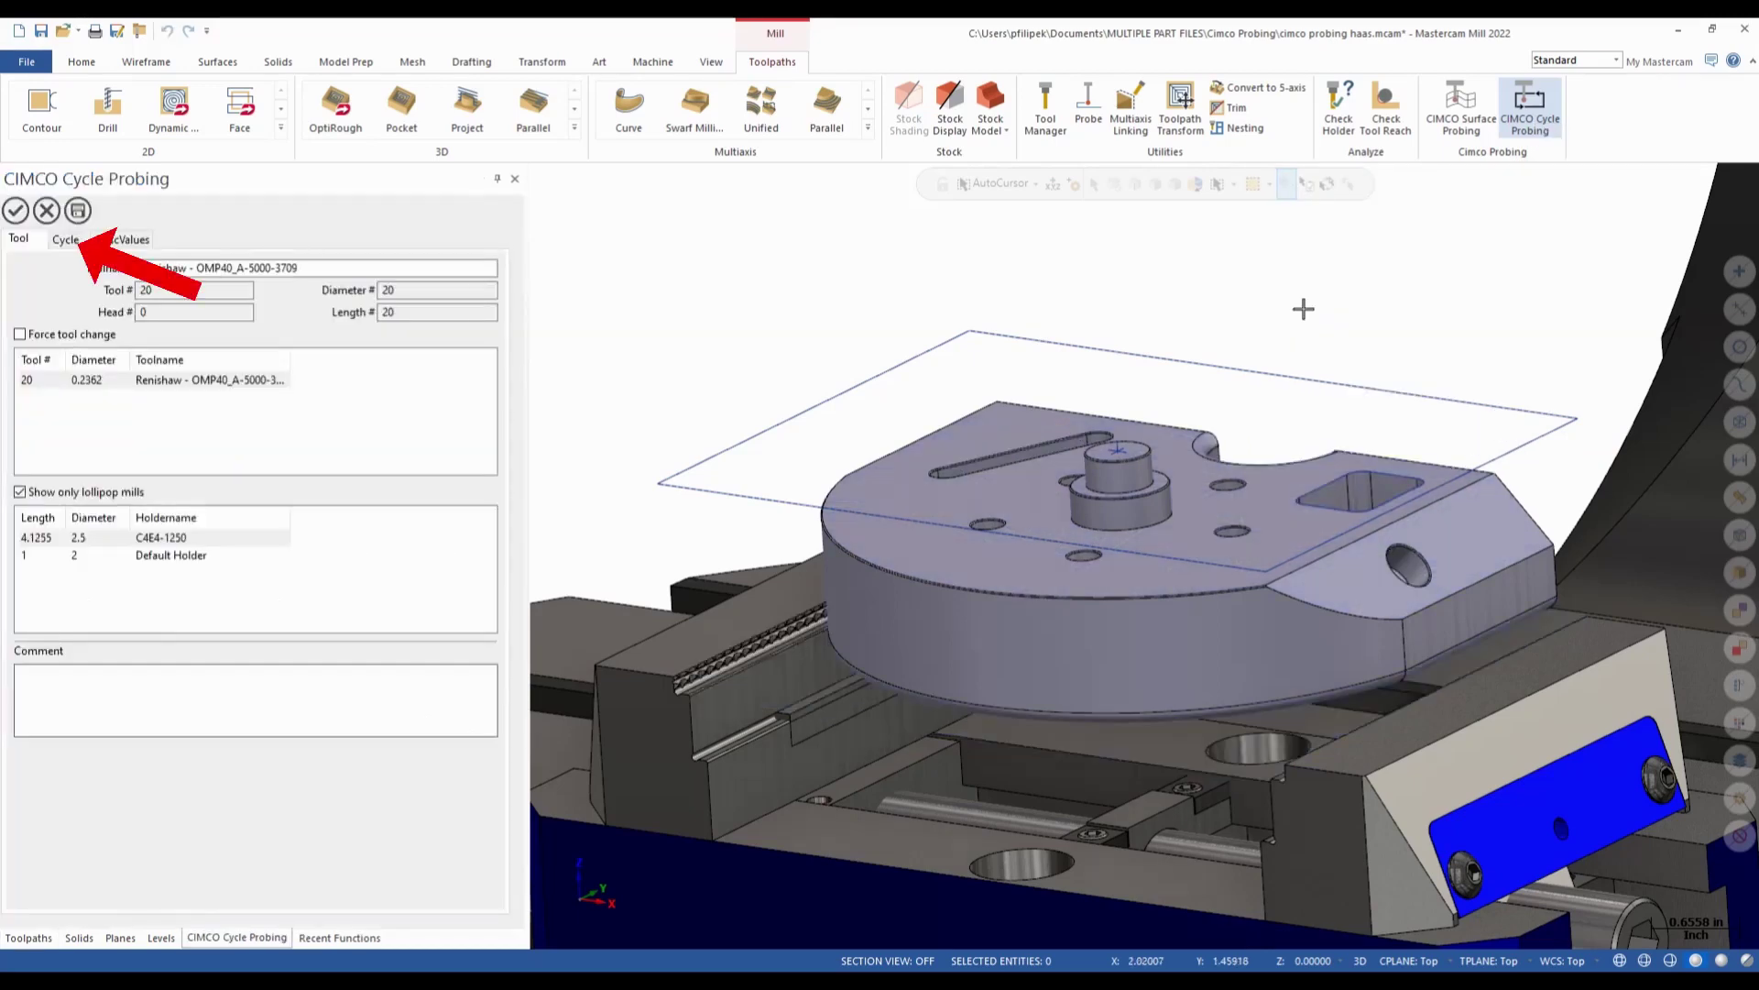
Chain the square pocket outline as the Rectangle Inside cycle geometry.
click(65, 239)
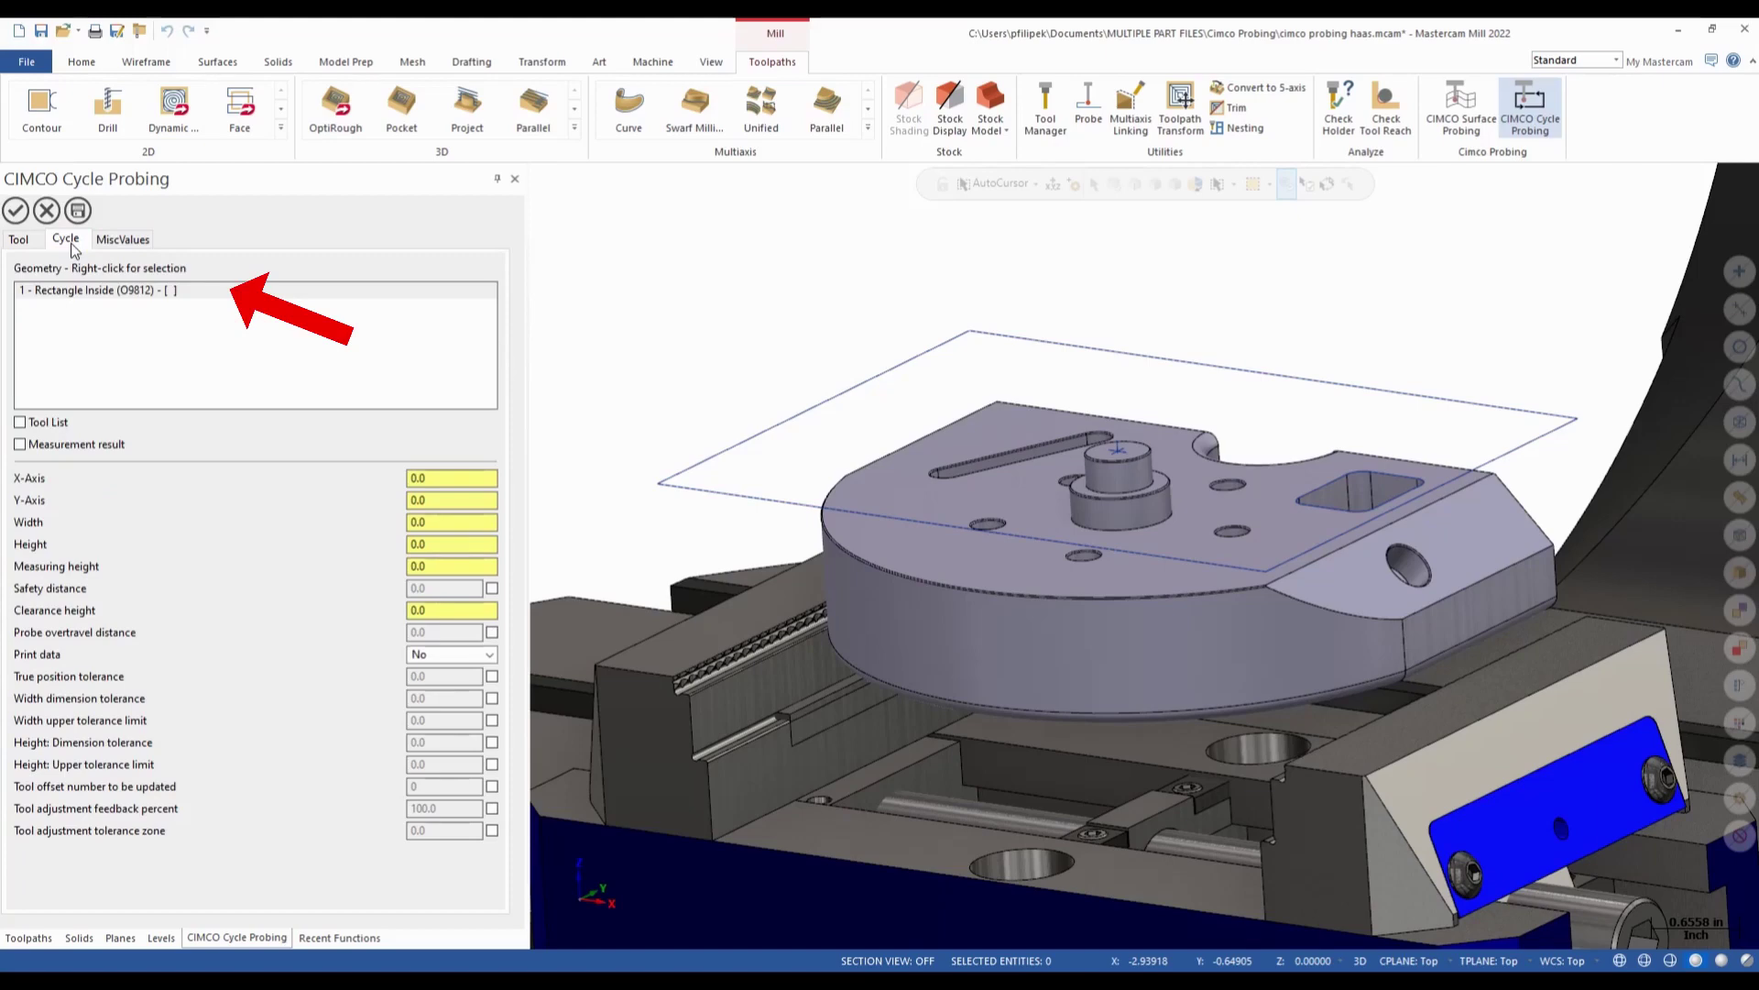
right_click(118, 300)
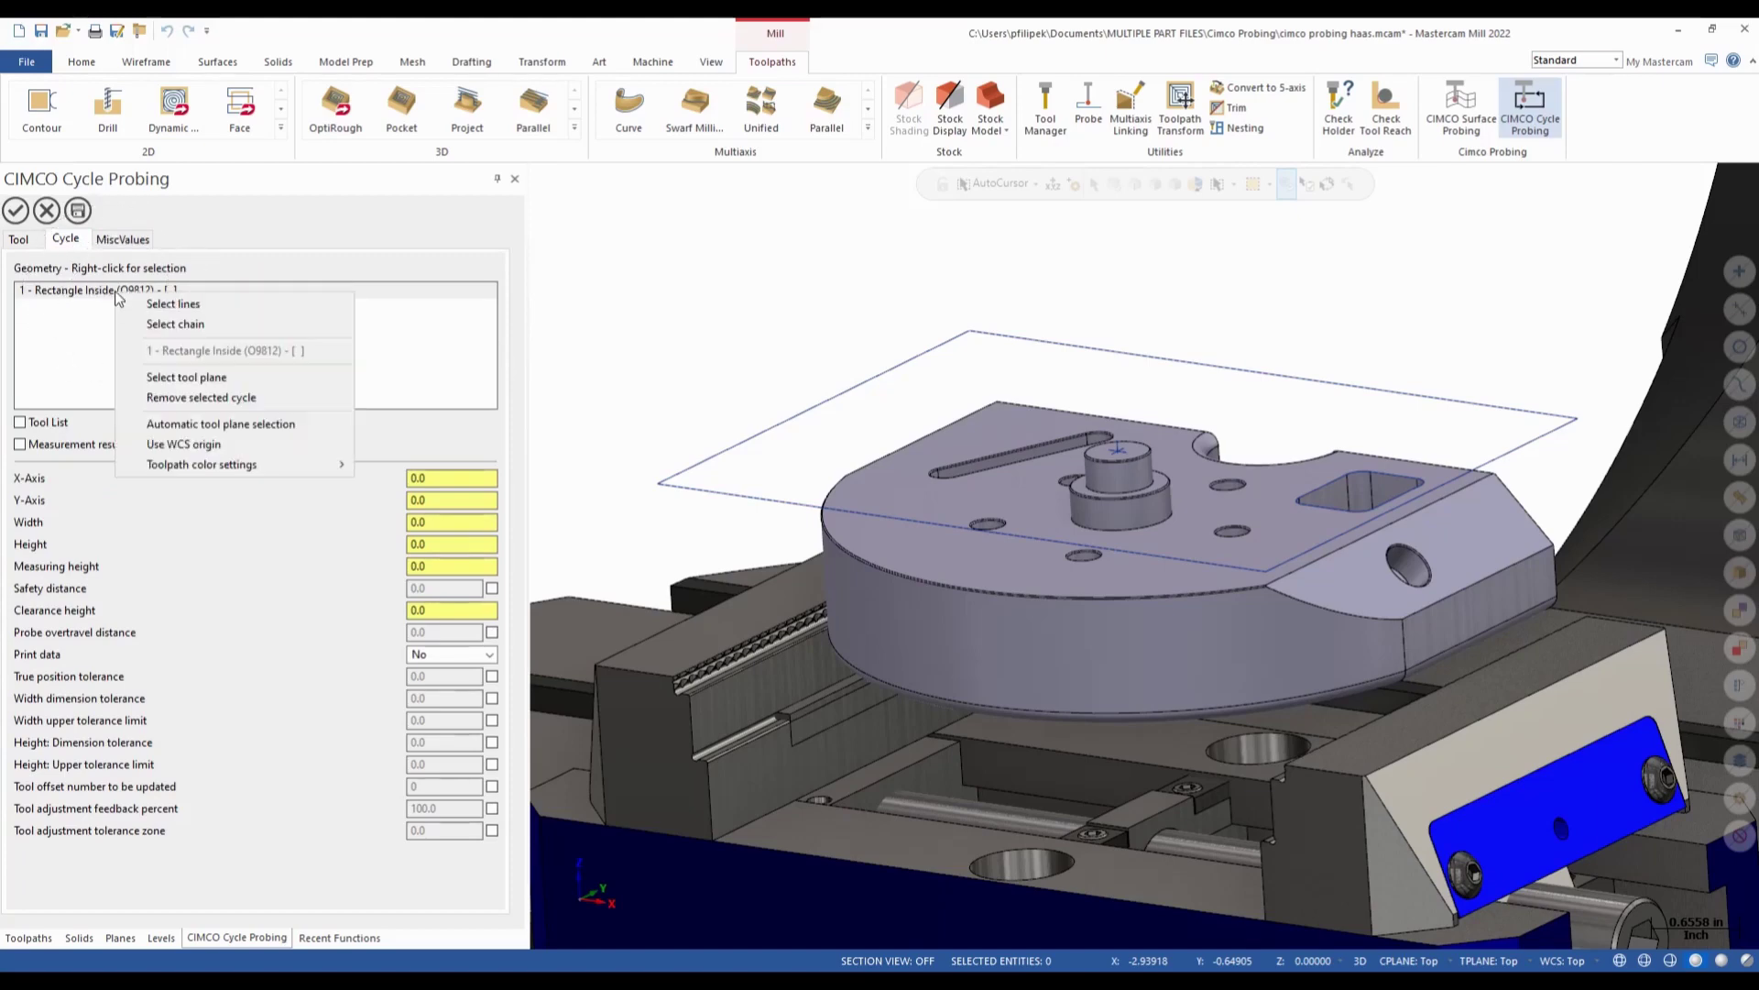
click(178, 325)
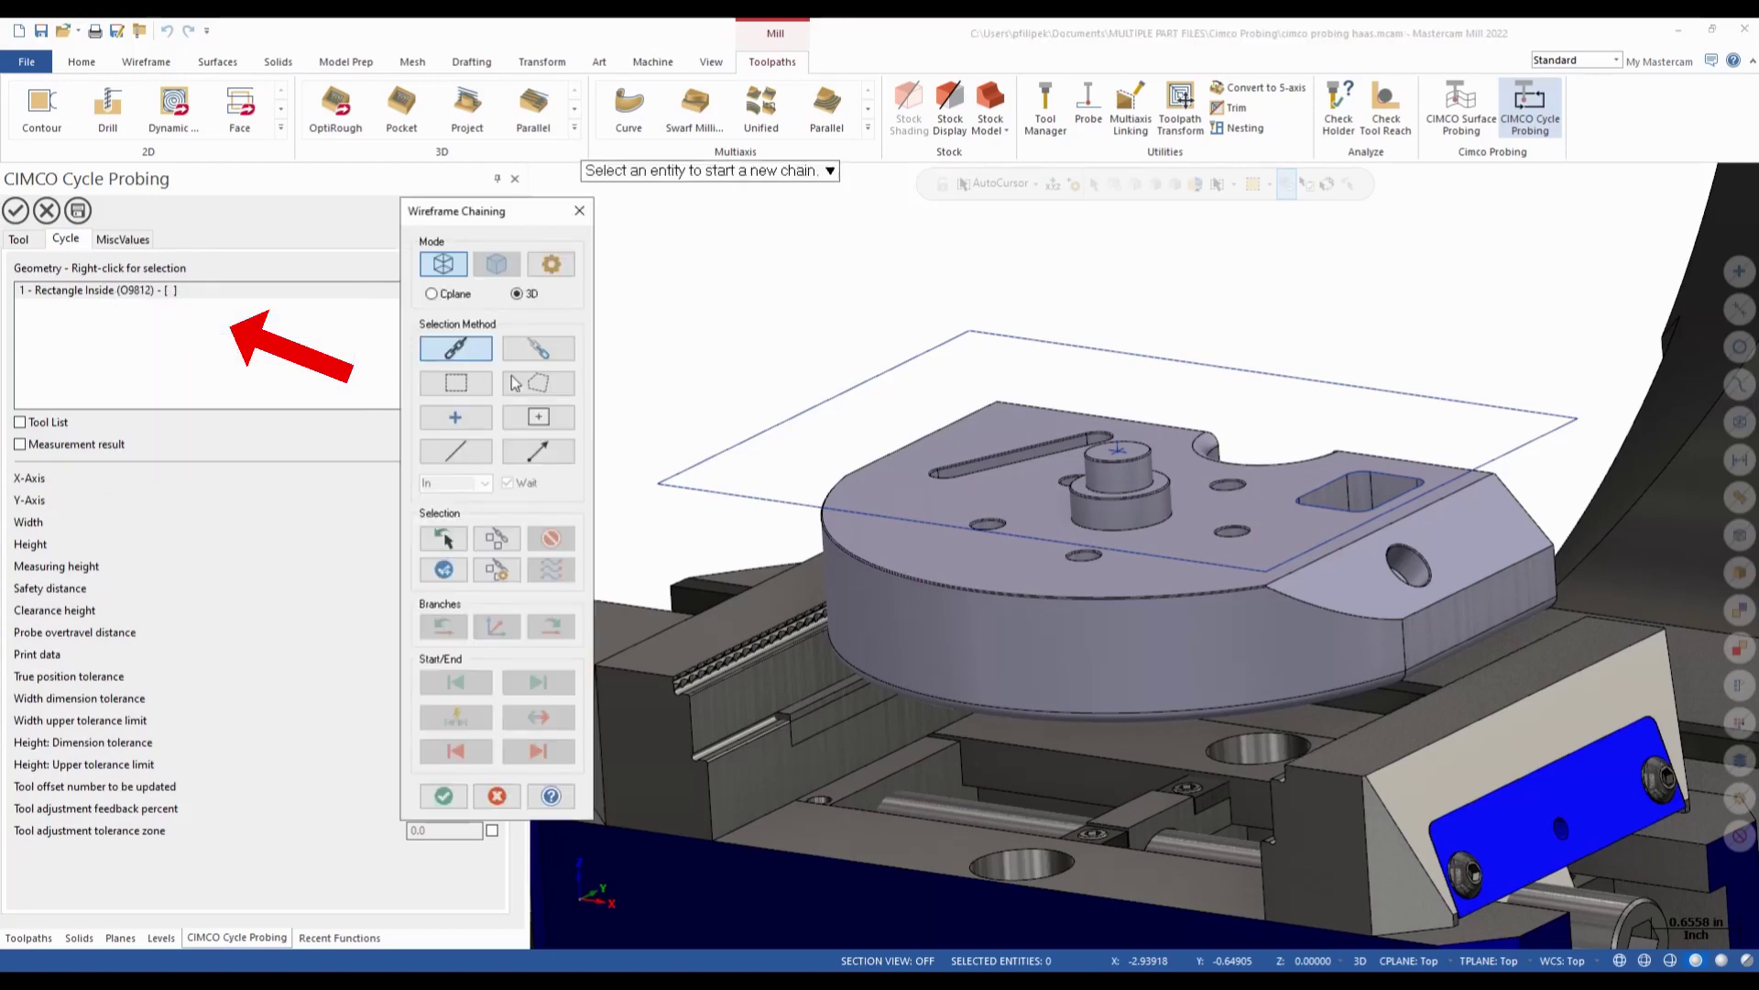
scroll(1375, 482, up, 2)
scroll(1375, 482, up, 2)
scroll(1375, 482, up, 1)
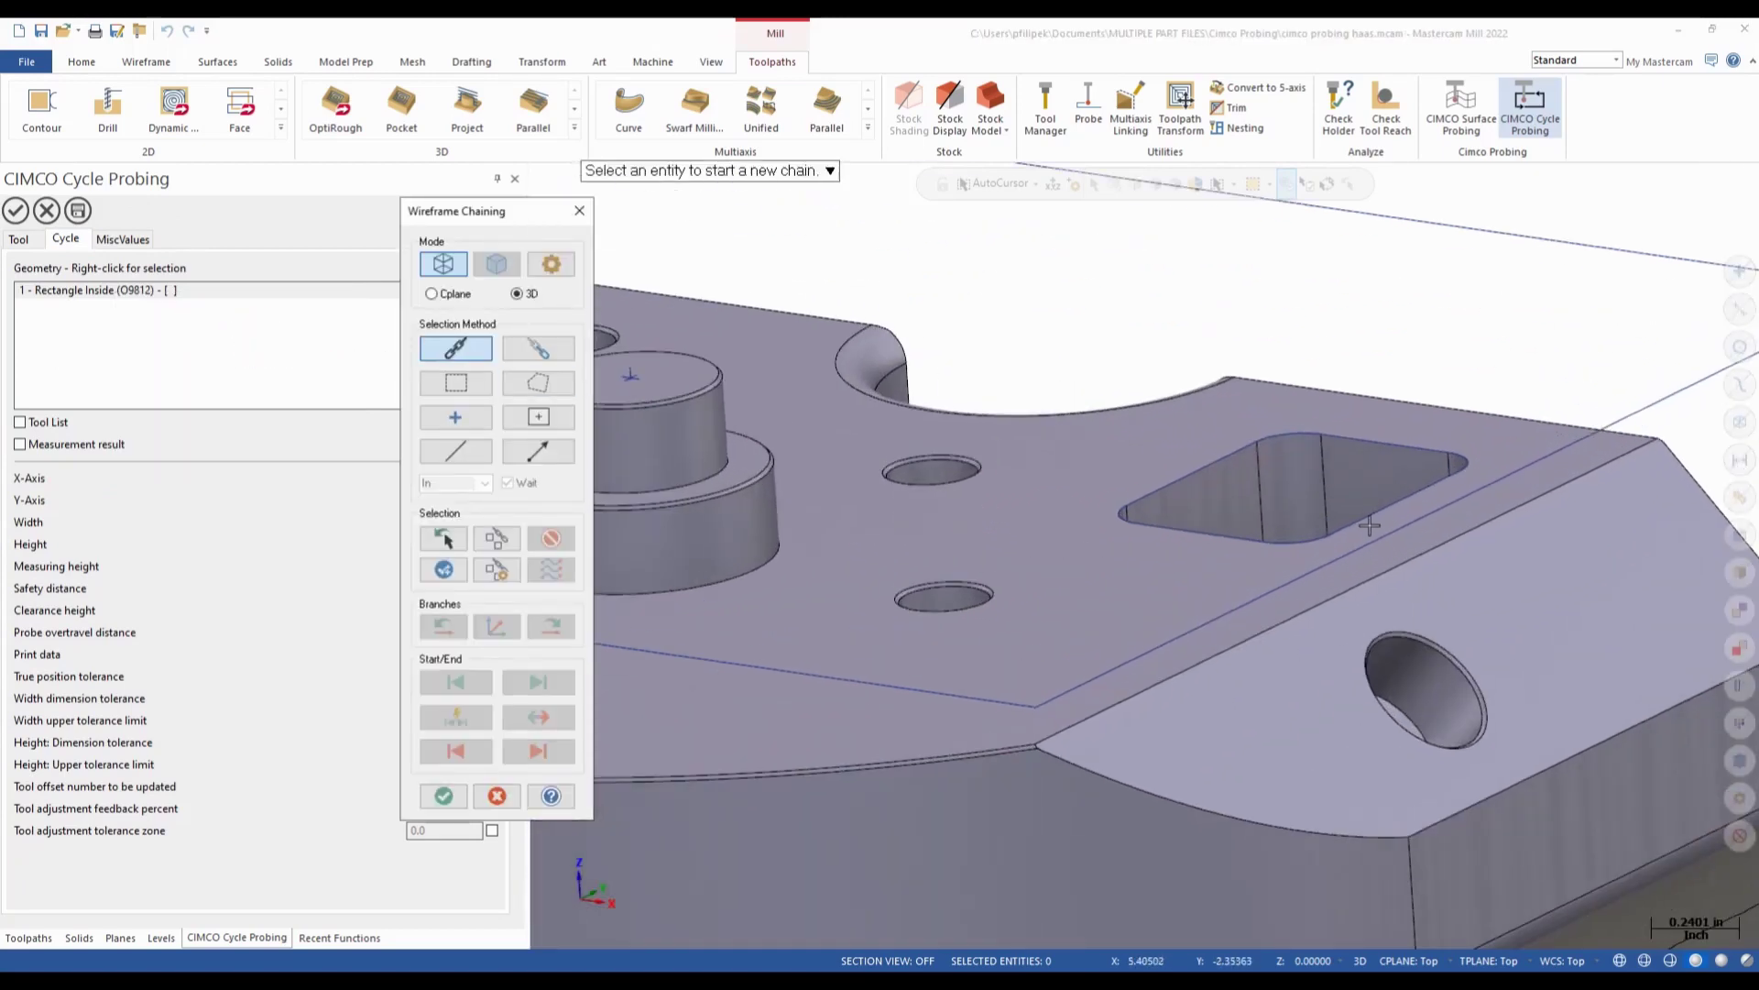
click(1357, 524)
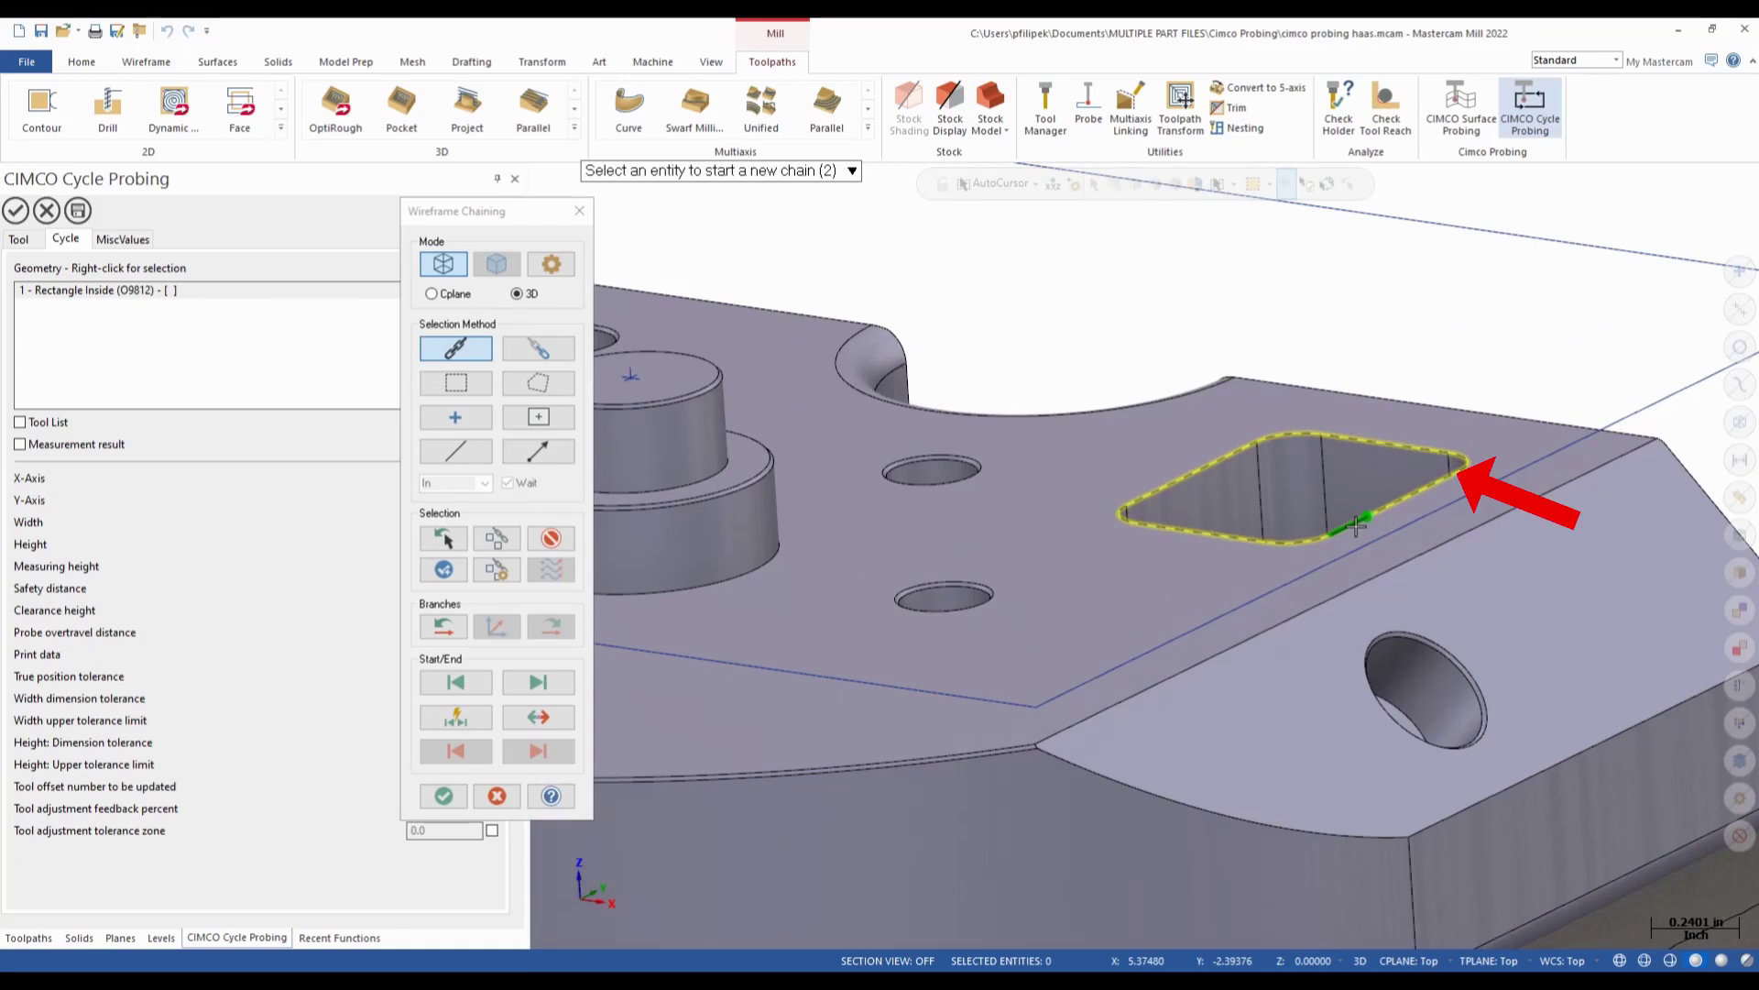
click(443, 795)
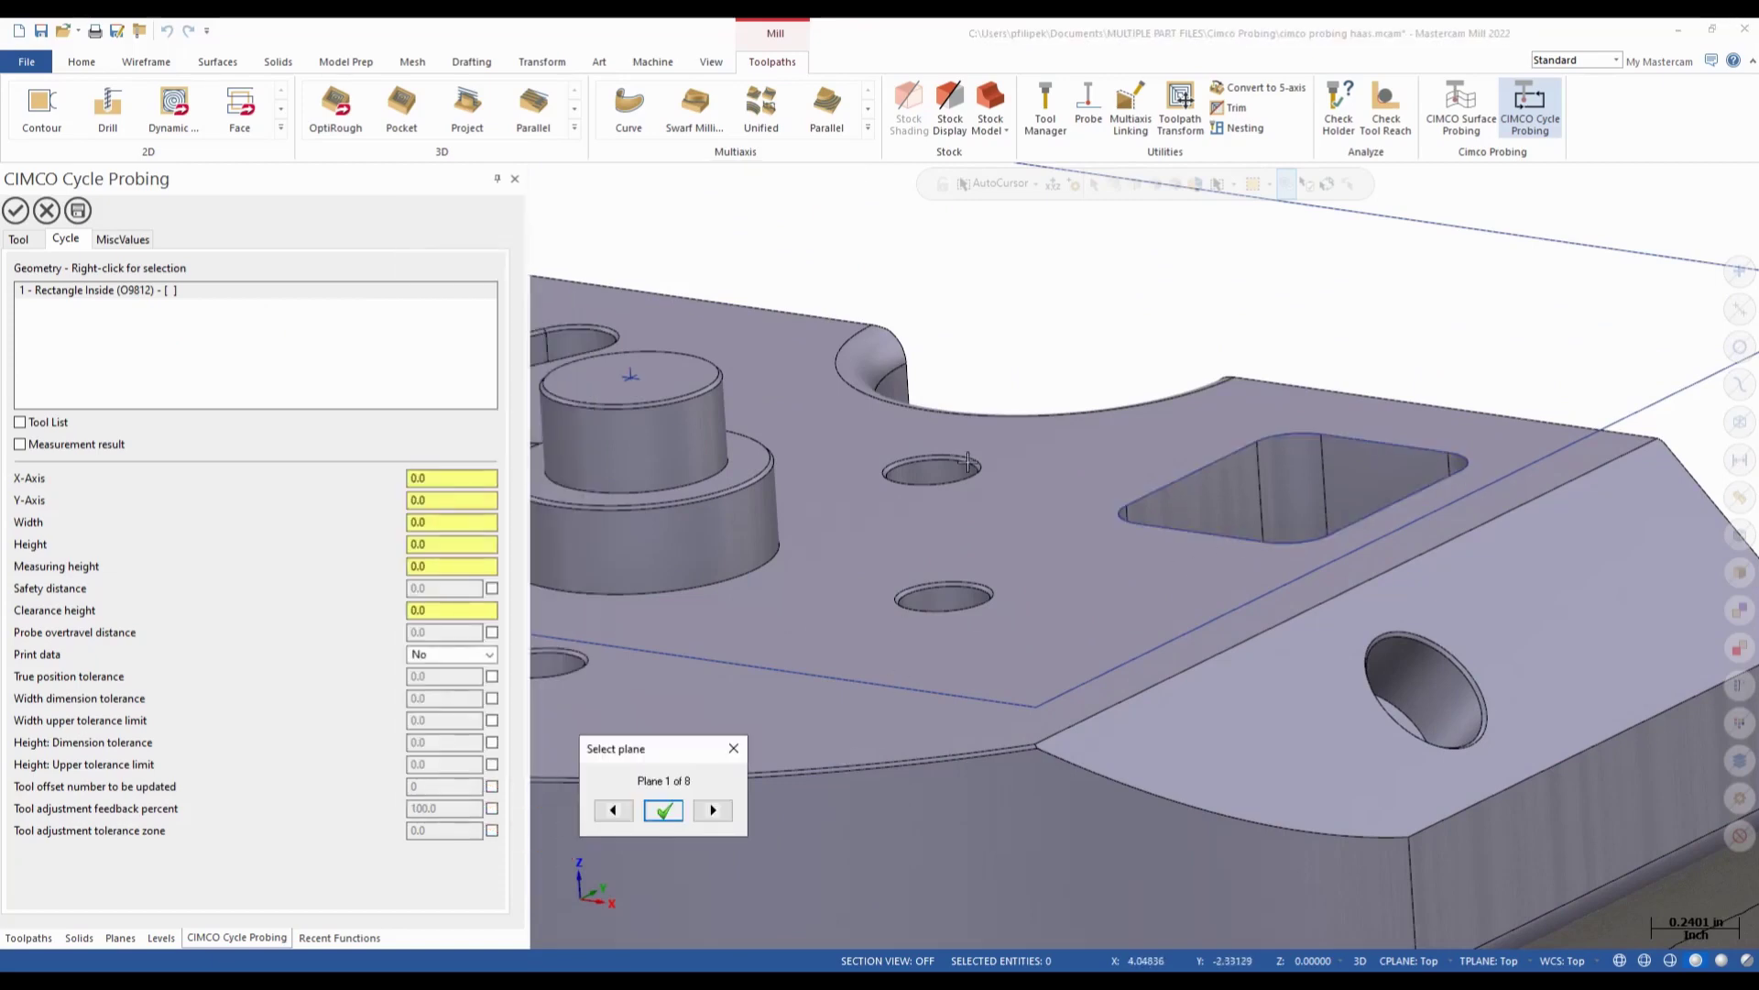
scroll(1114, 412, down, 2)
scroll(1183, 454, down, 2)
scroll(1197, 475, down, 1)
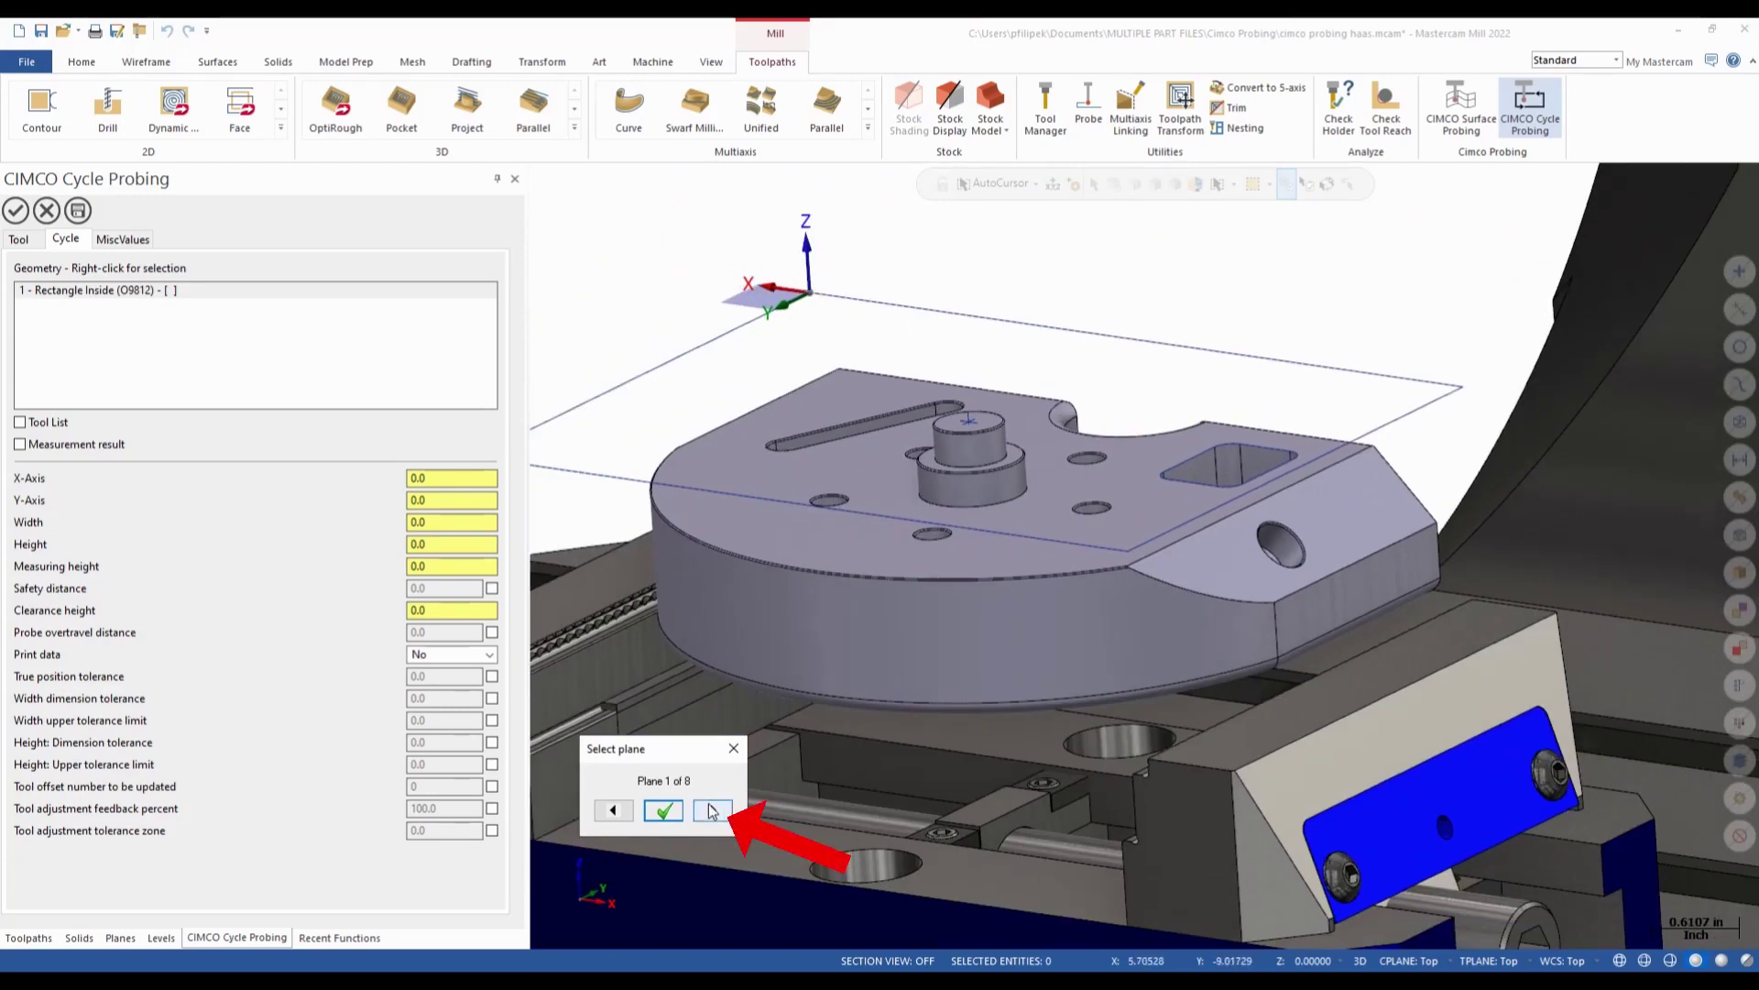
Use the Top plane, giving X 4.078, Y -0.853, size 0.672 x 0.883.
click(713, 812)
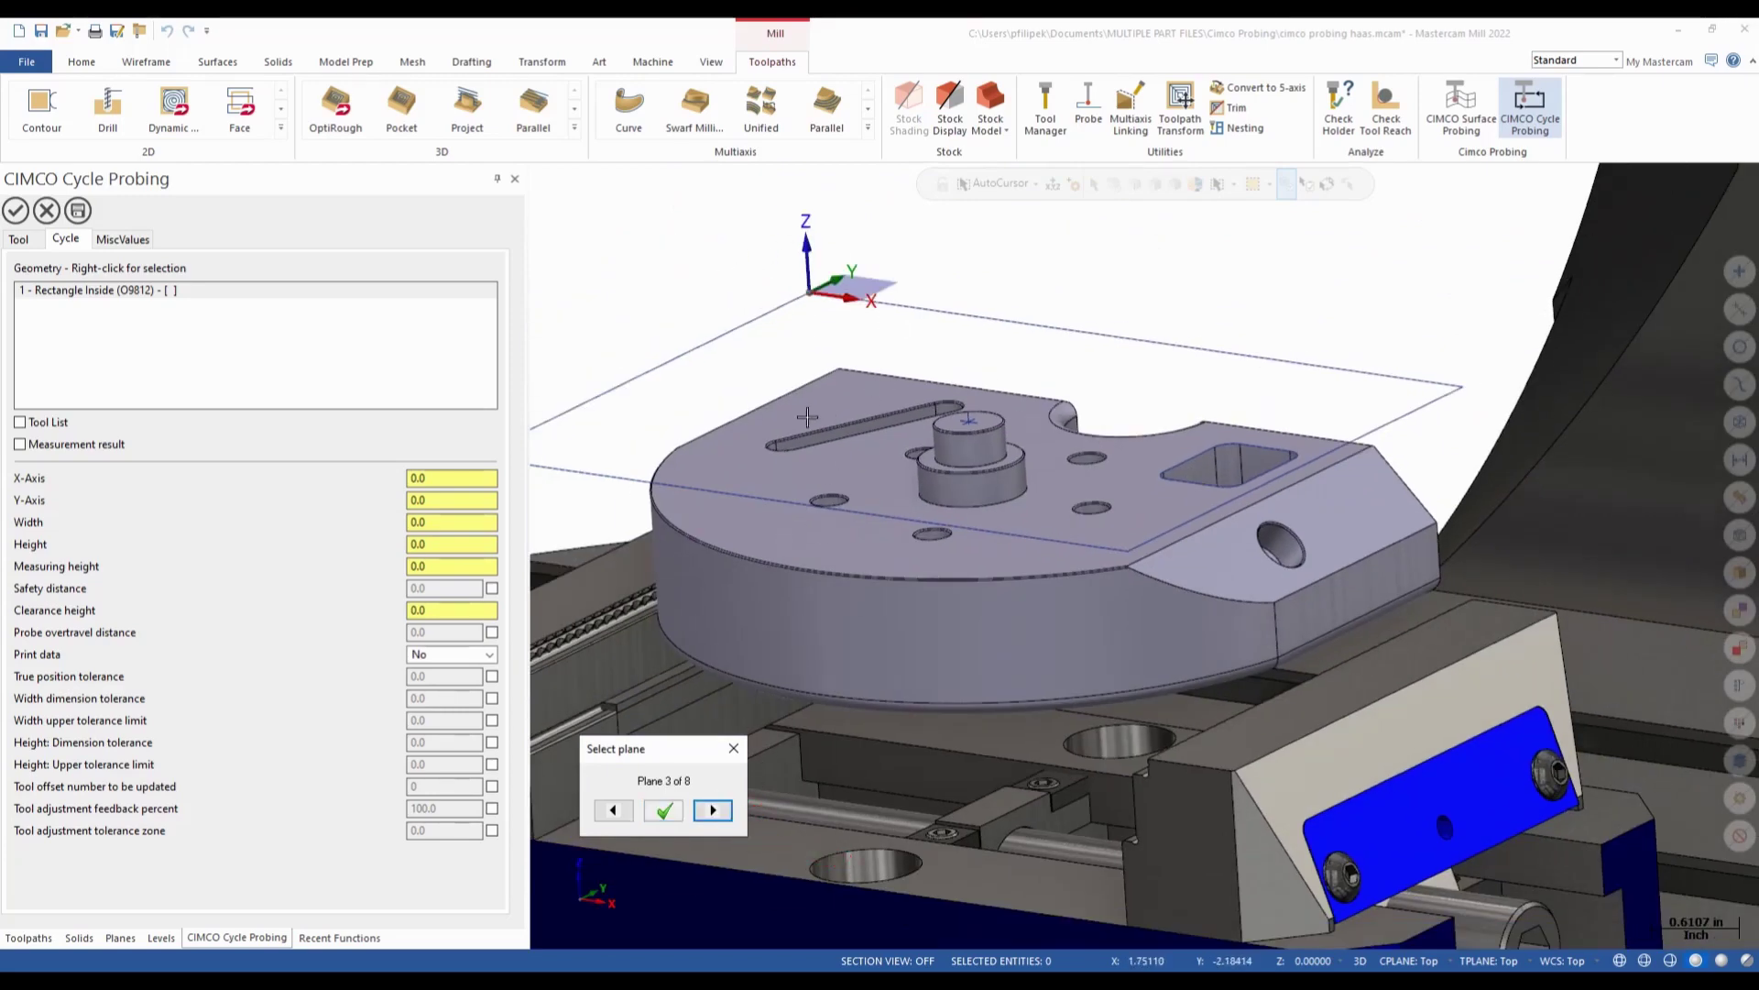
click(664, 809)
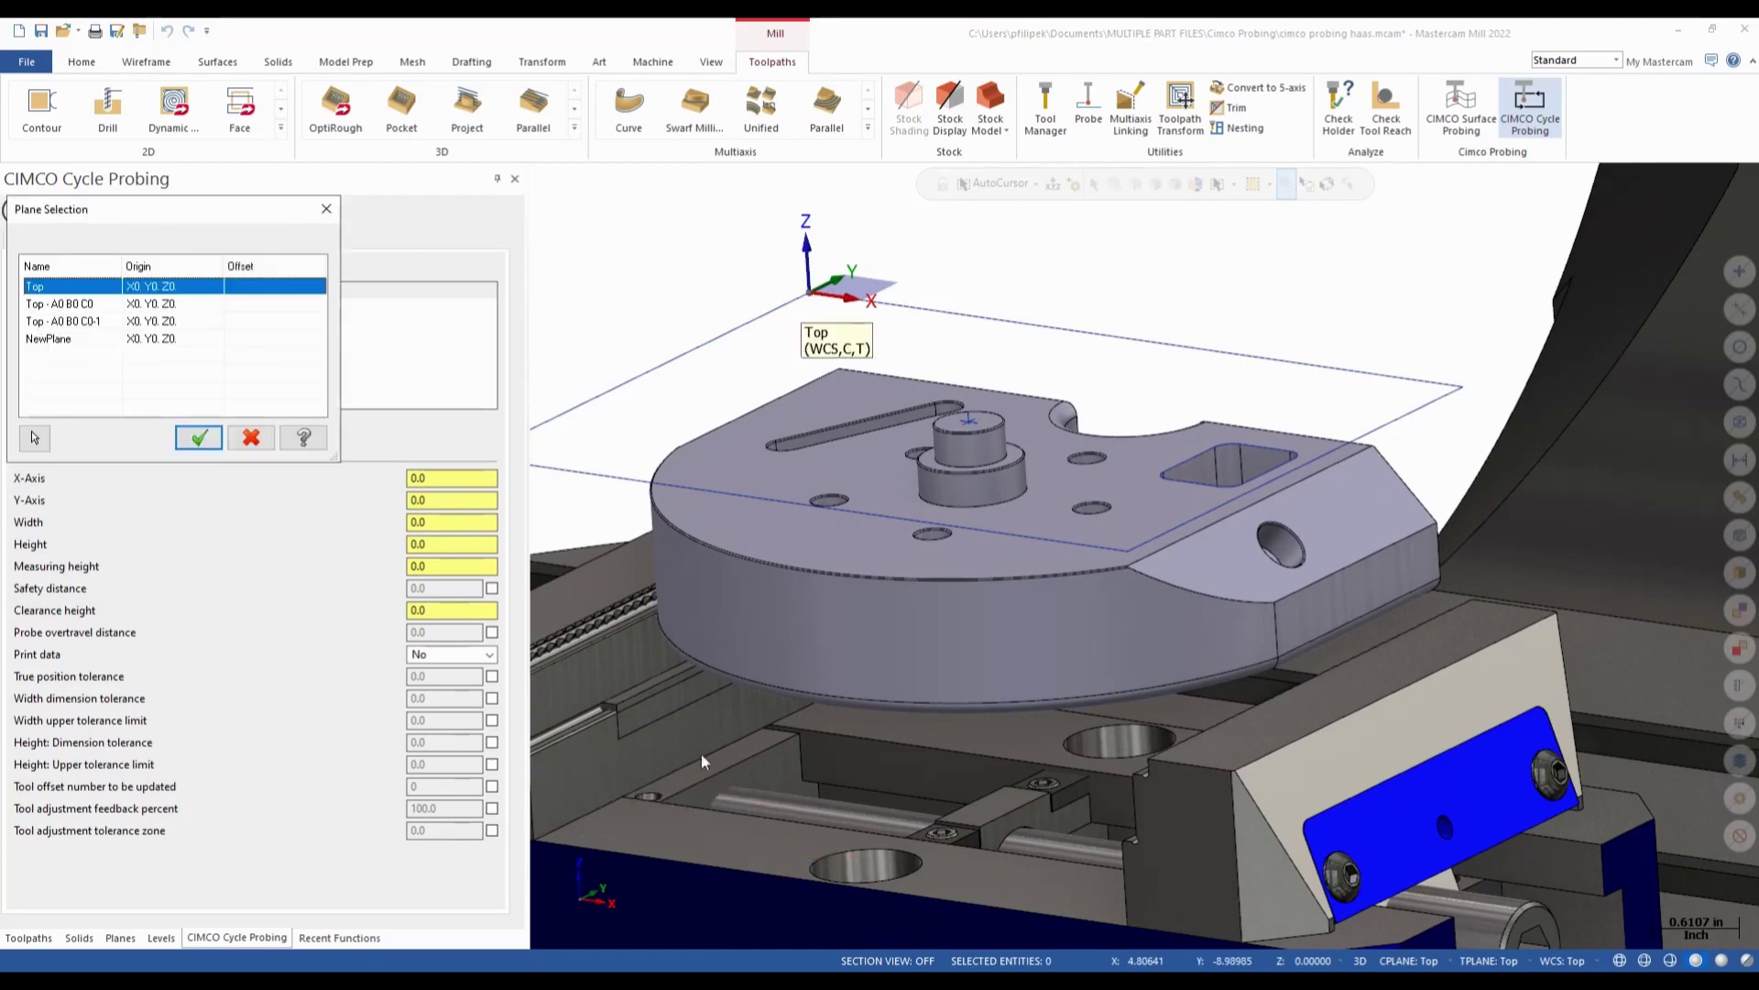
click(199, 438)
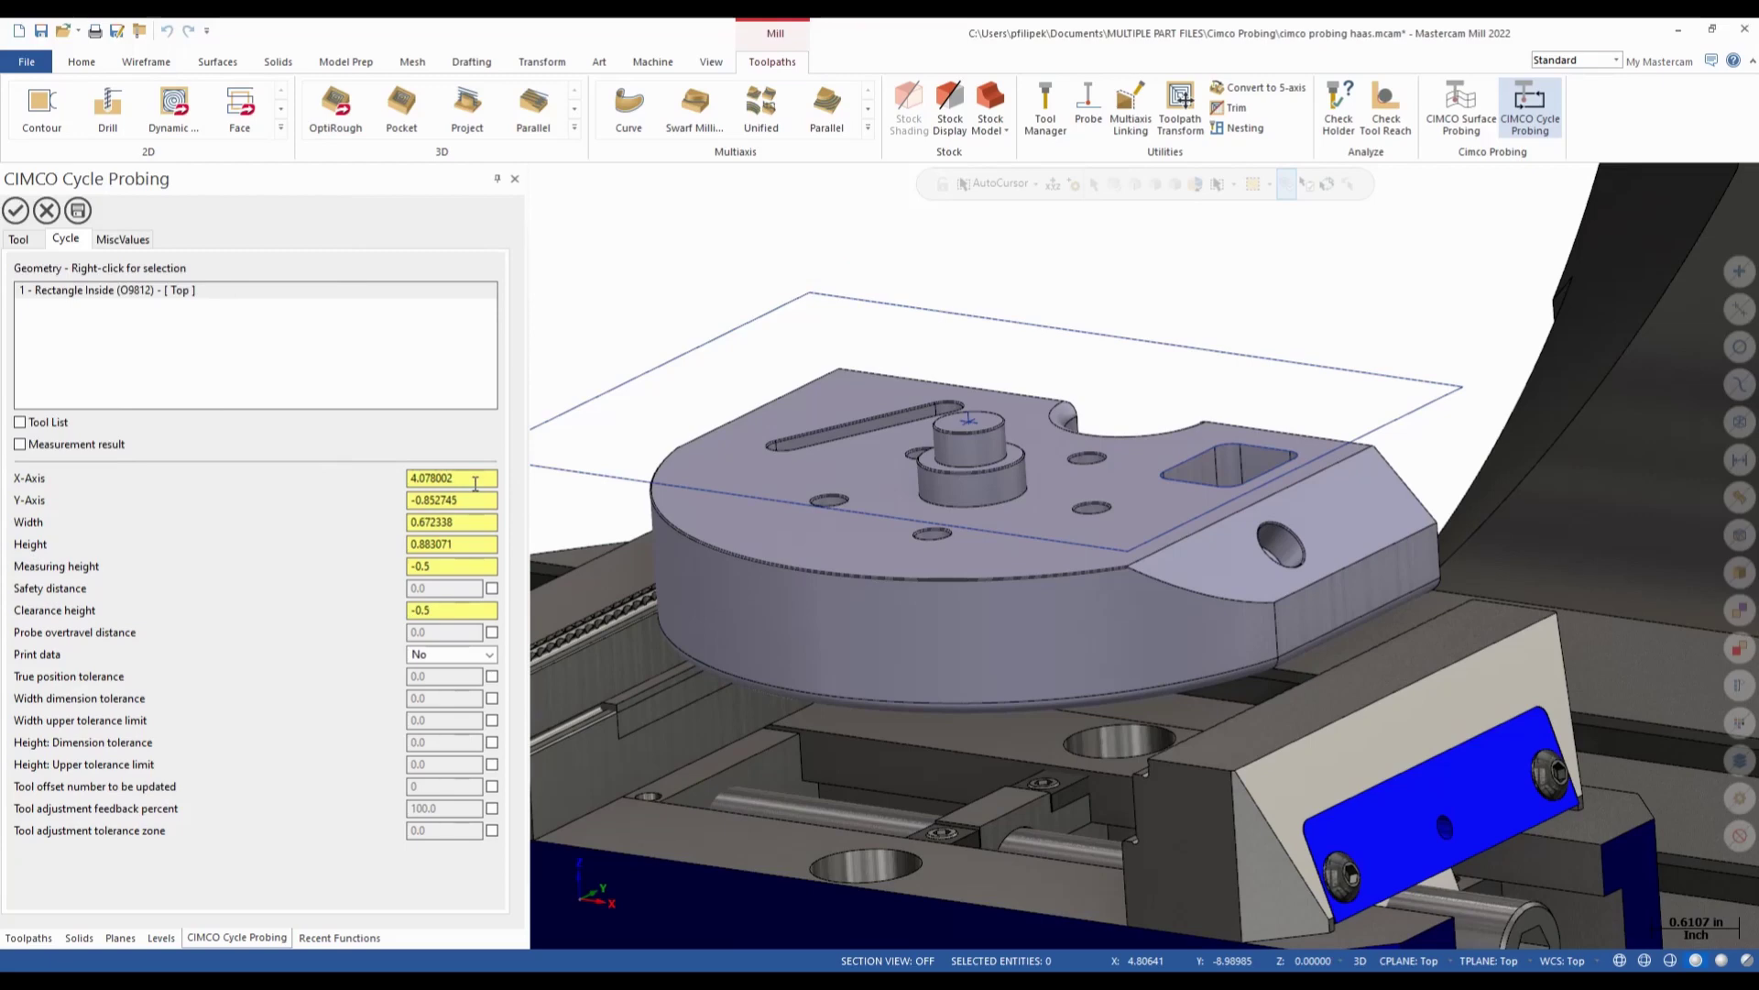
Enter clearance height 0.1 and measuring height -0.6 in the Rectangle Inside cycle parameters.
click(469, 567)
double_click(448, 614)
text(0)
key(Return)
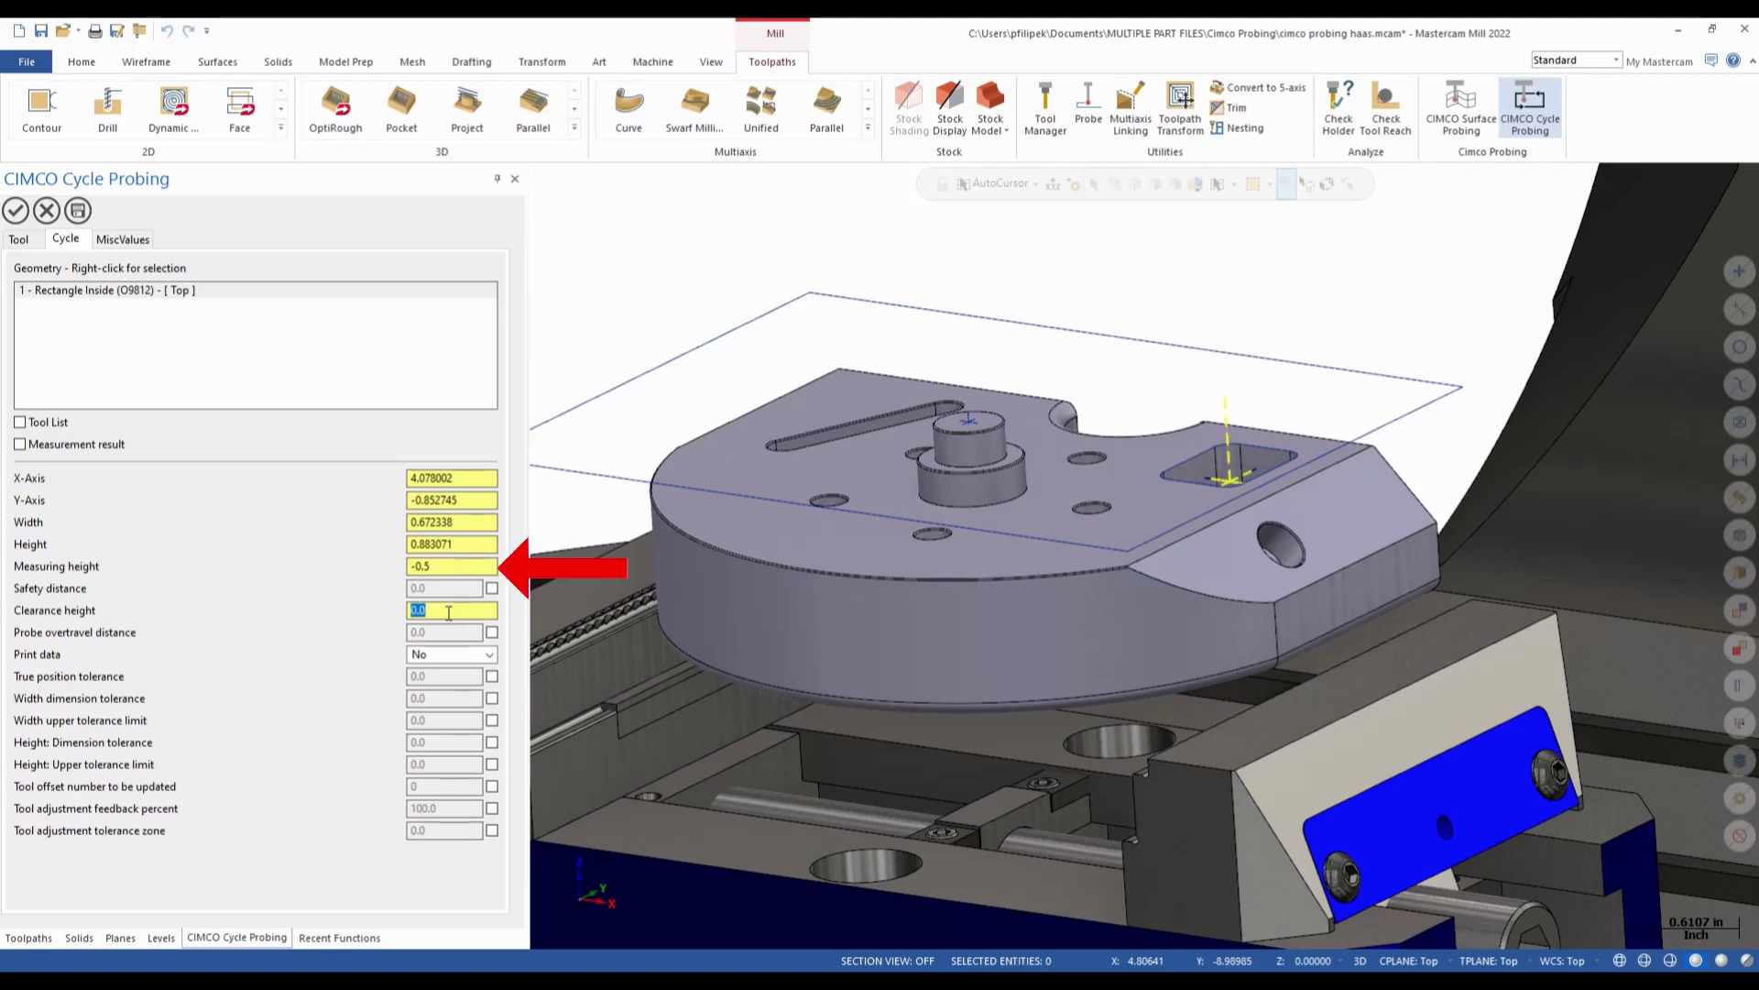
text(.1)
key(Return)
double_click(457, 568)
text(-0.6)
key(Return)
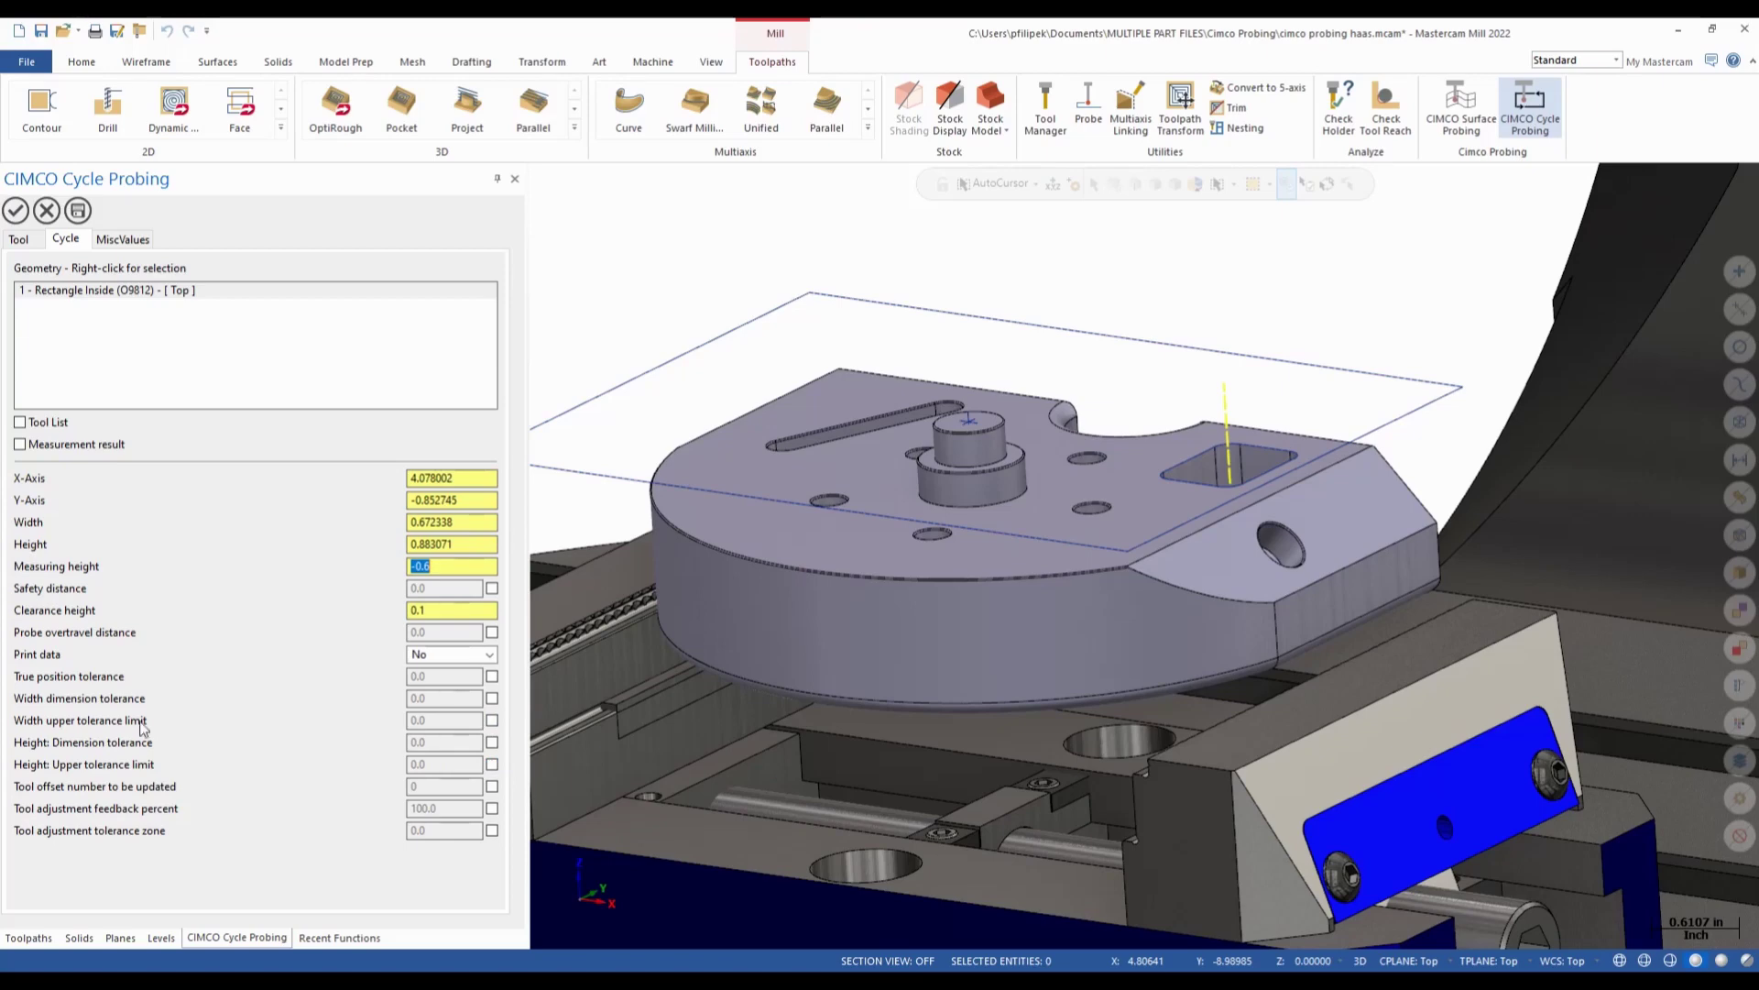
Enable width tolerance 0.005, tool offset 1 and 80% feedback, then accept the Rectangle Inside cycle.
click(492, 698)
text(.005)
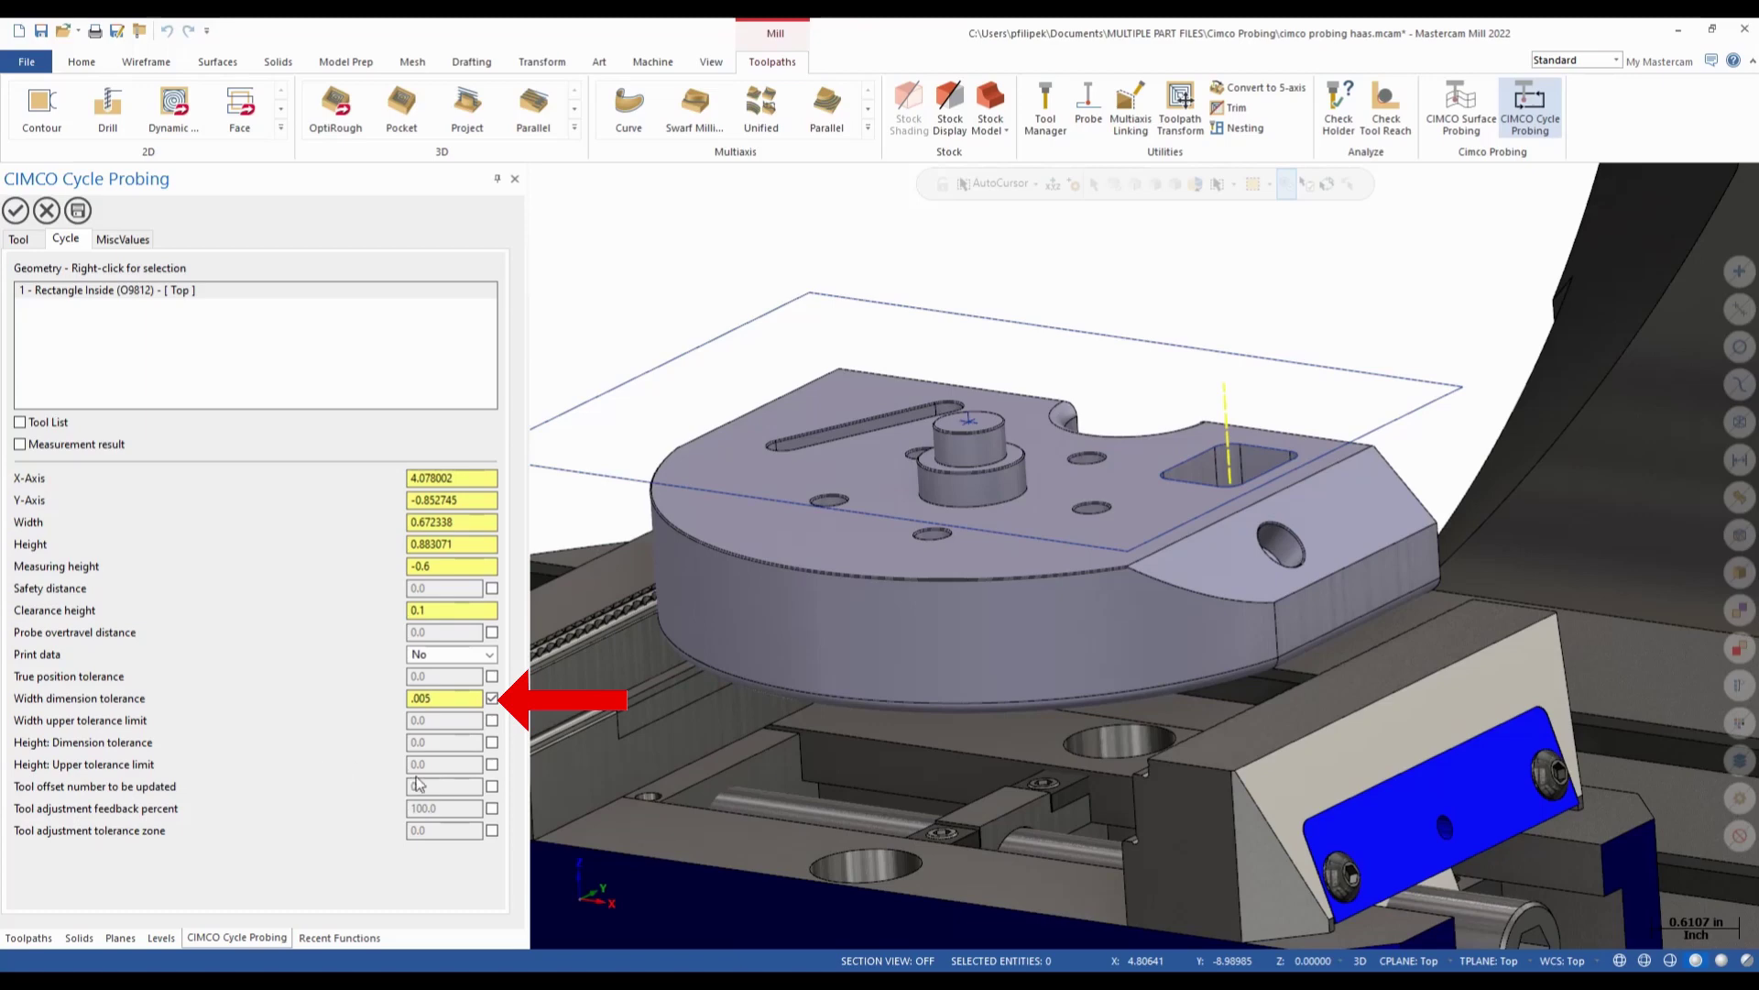
click(493, 788)
text(1)
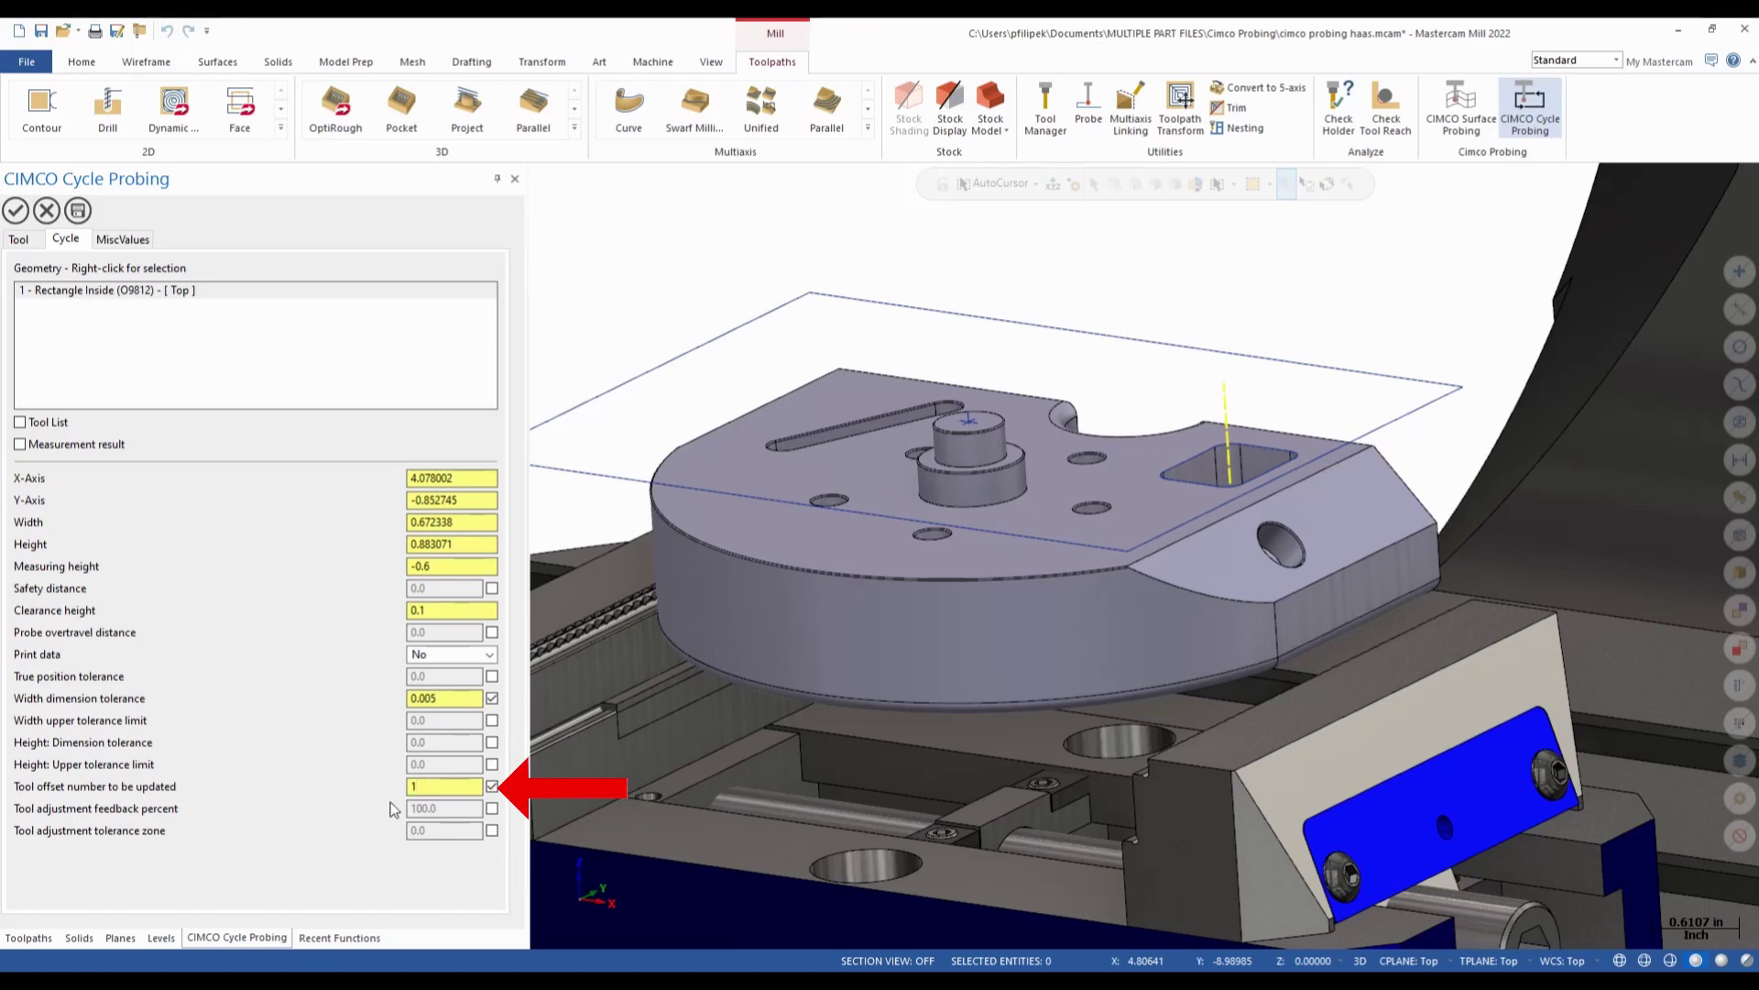
click(493, 808)
drag(454, 808, 383, 807)
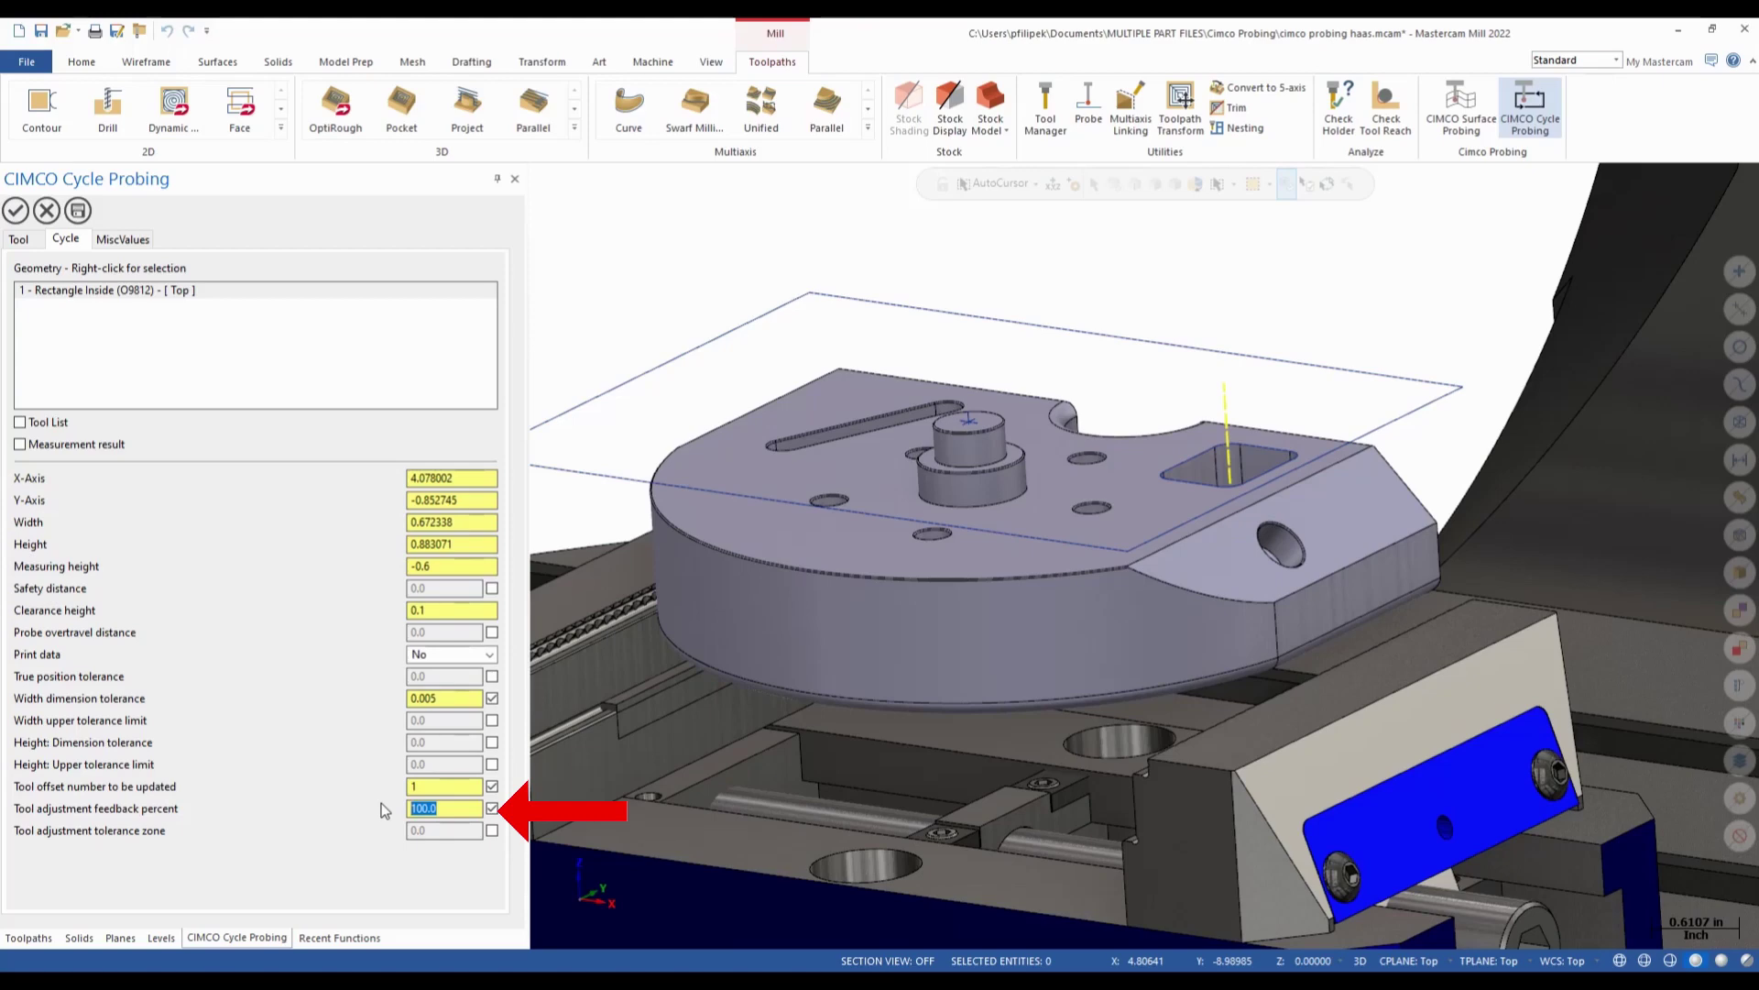
text(80)
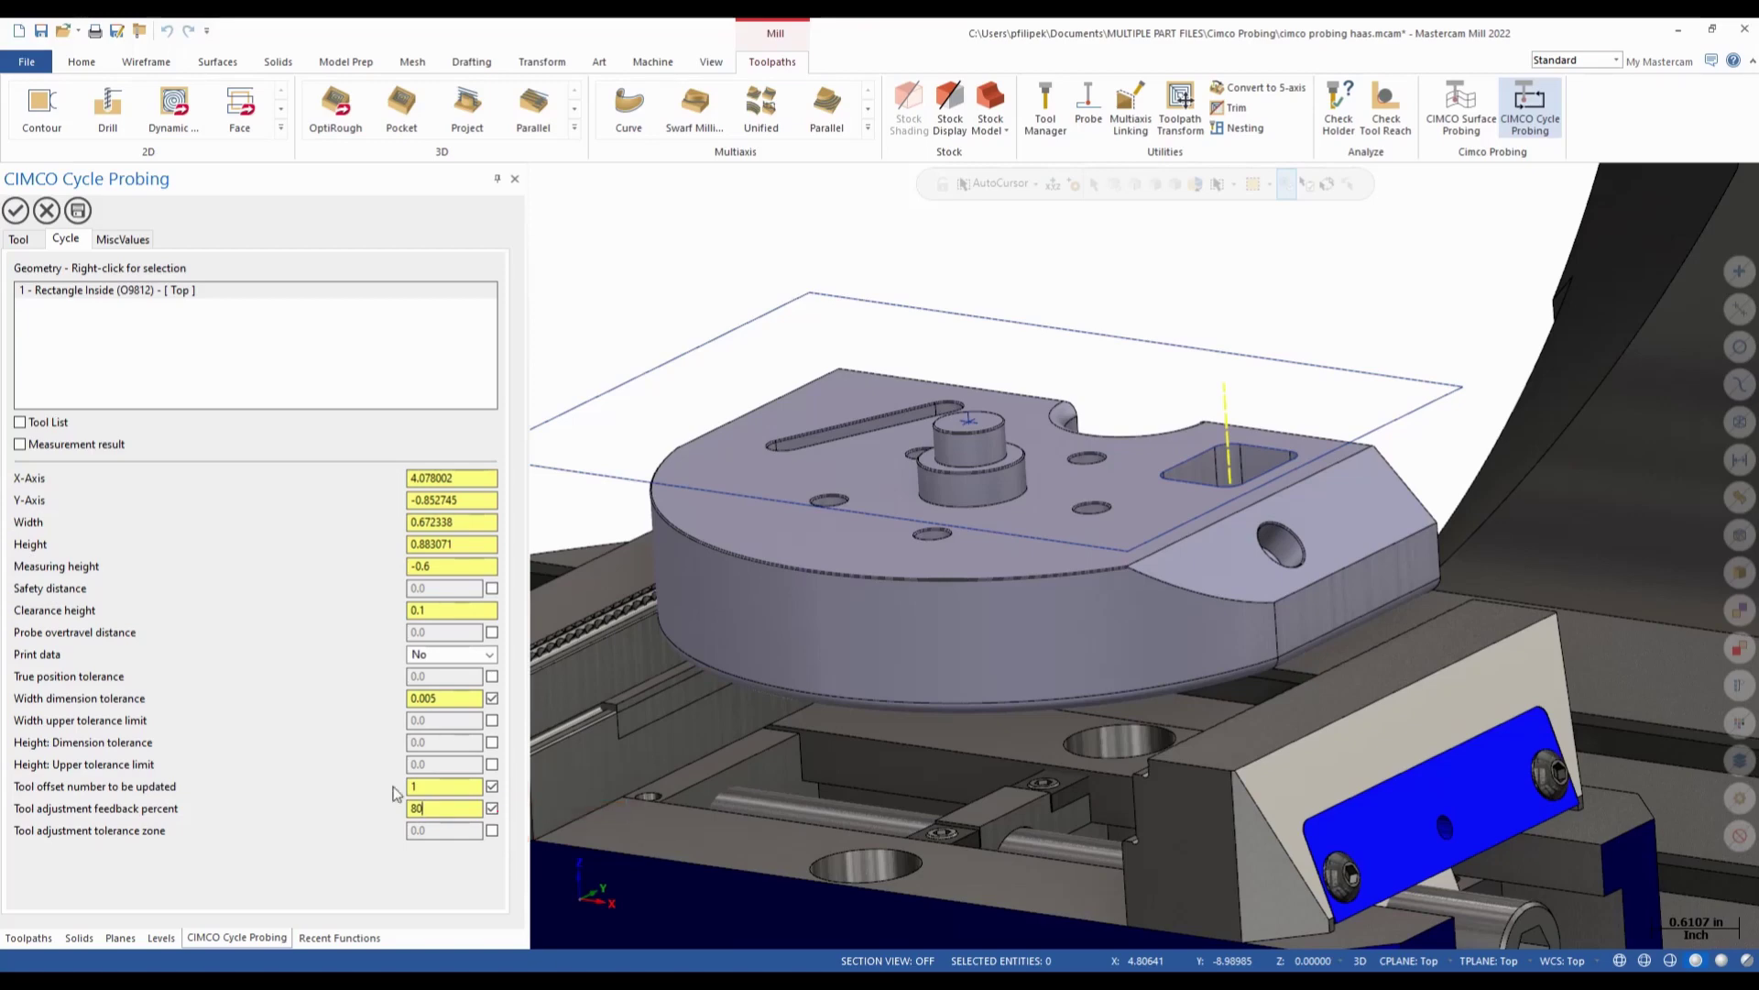
click(15, 211)
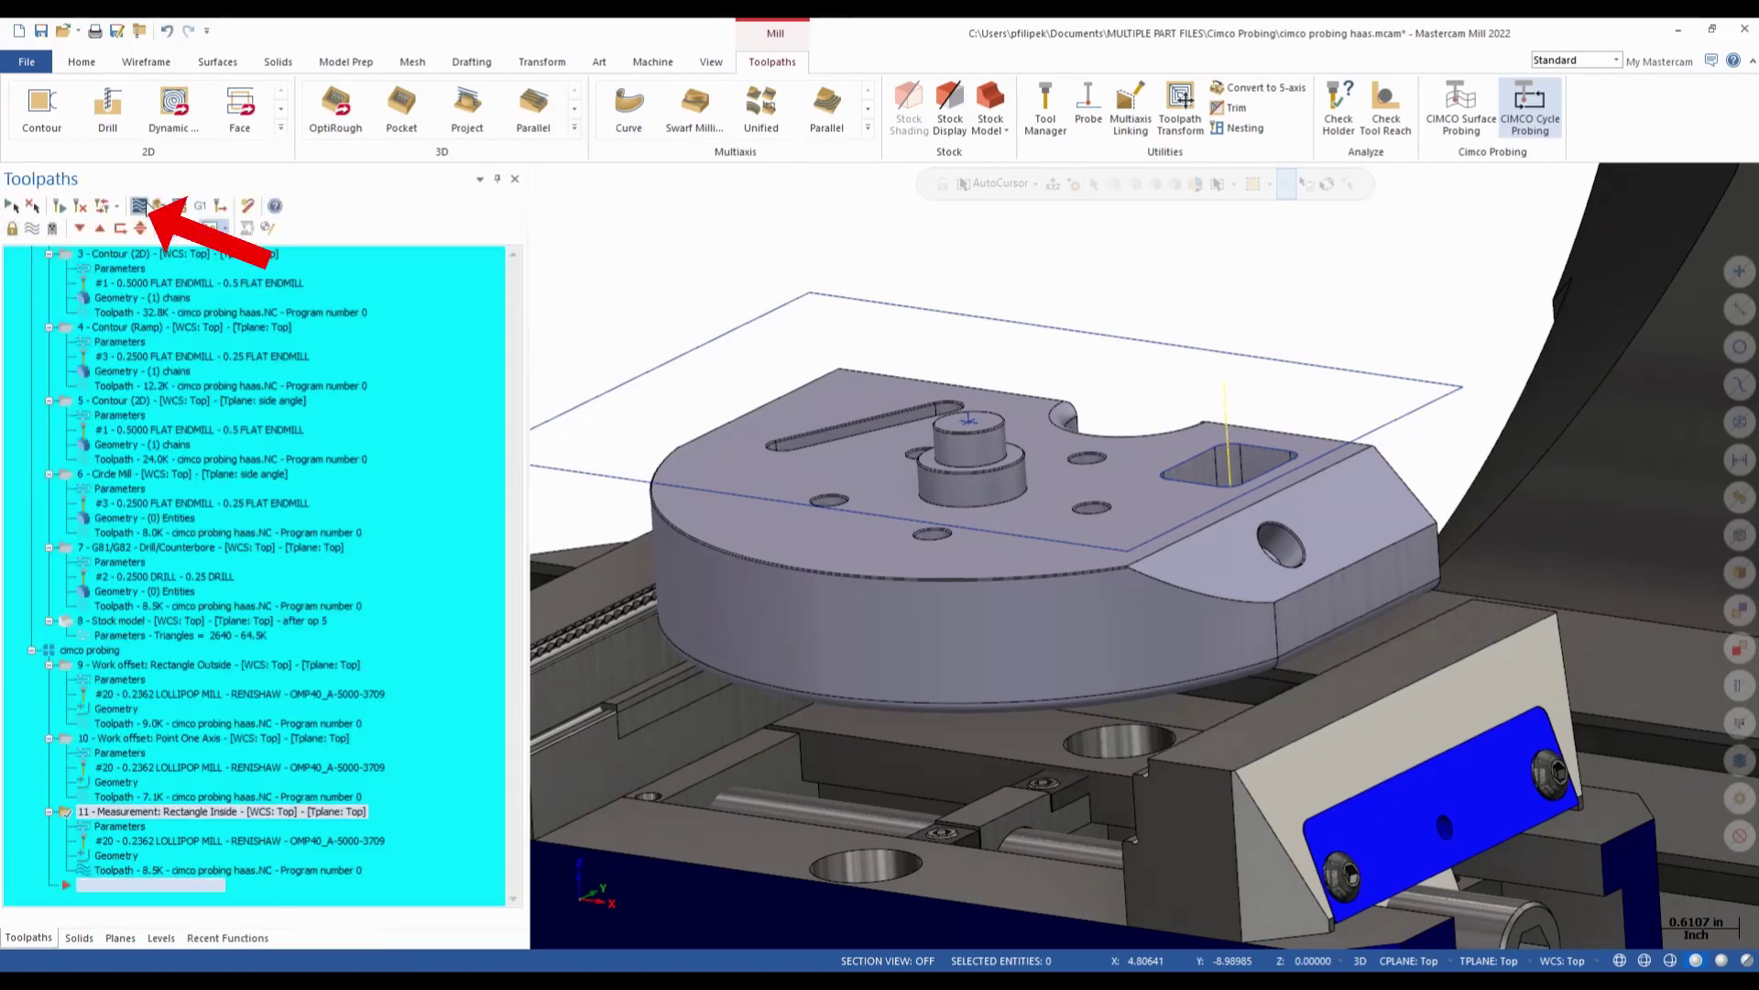
click(142, 206)
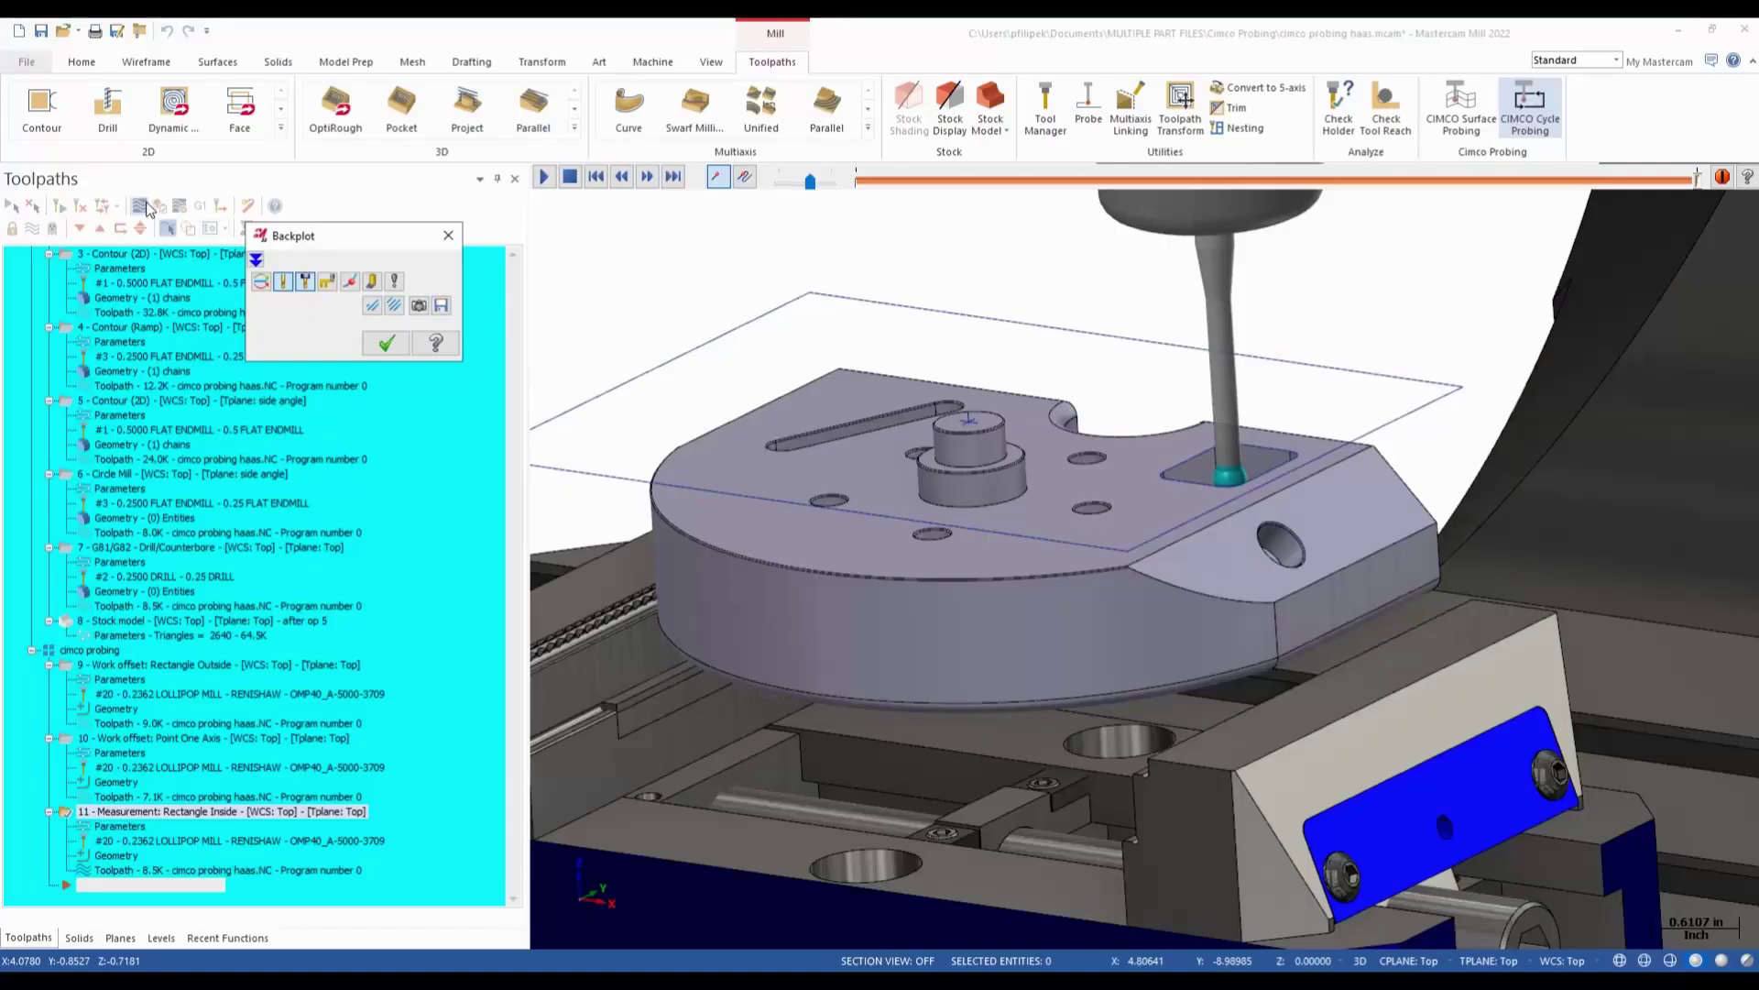
click(385, 344)
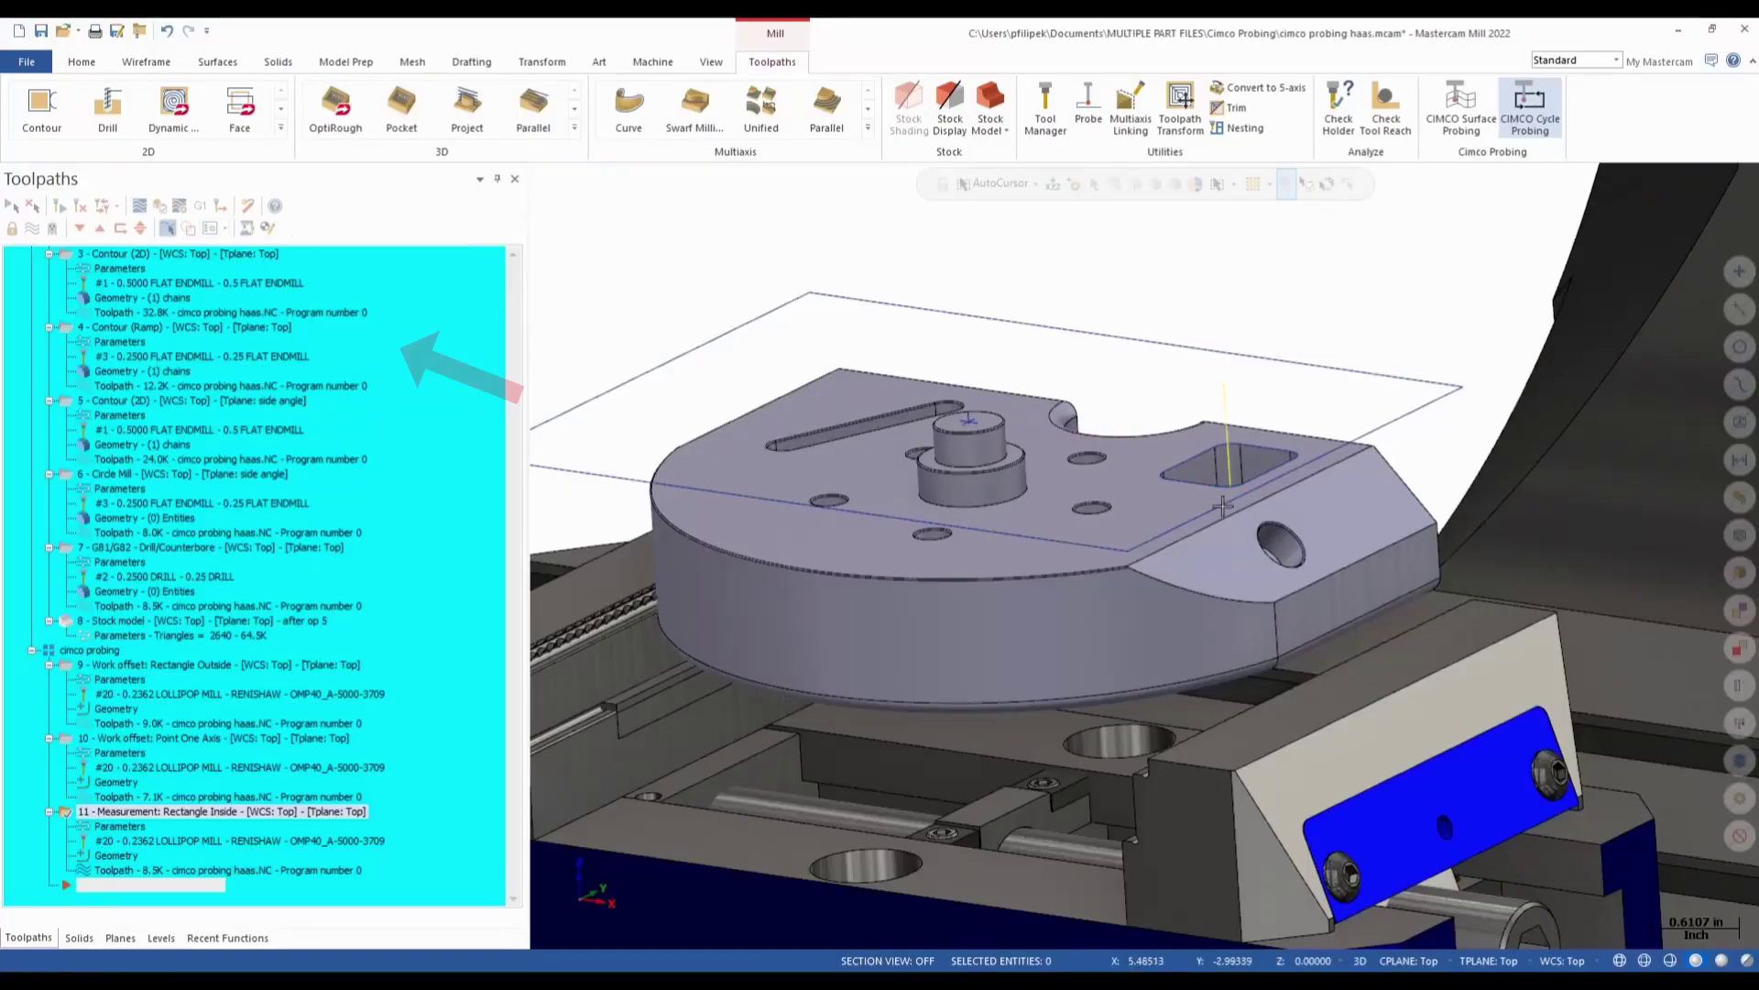
scroll(1341, 554, up, 1)
scroll(1265, 542, up, 1)
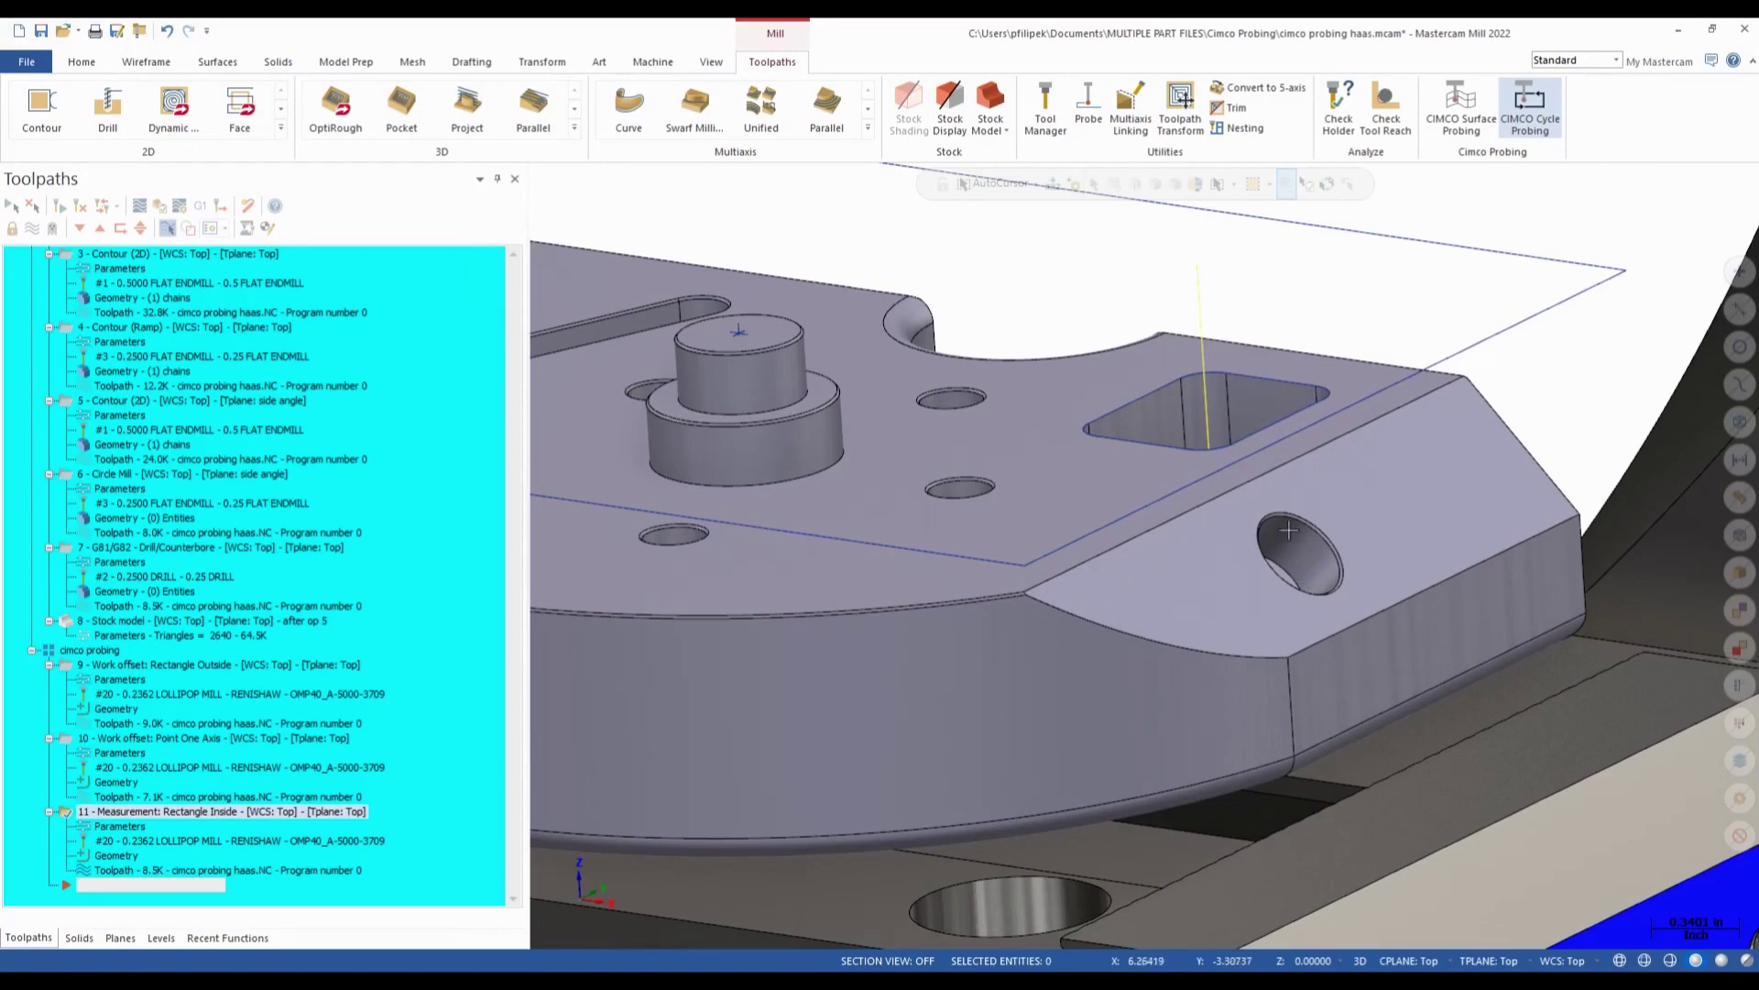
scroll(1296, 557, down, 1)
scroll(1296, 557, down, 1)
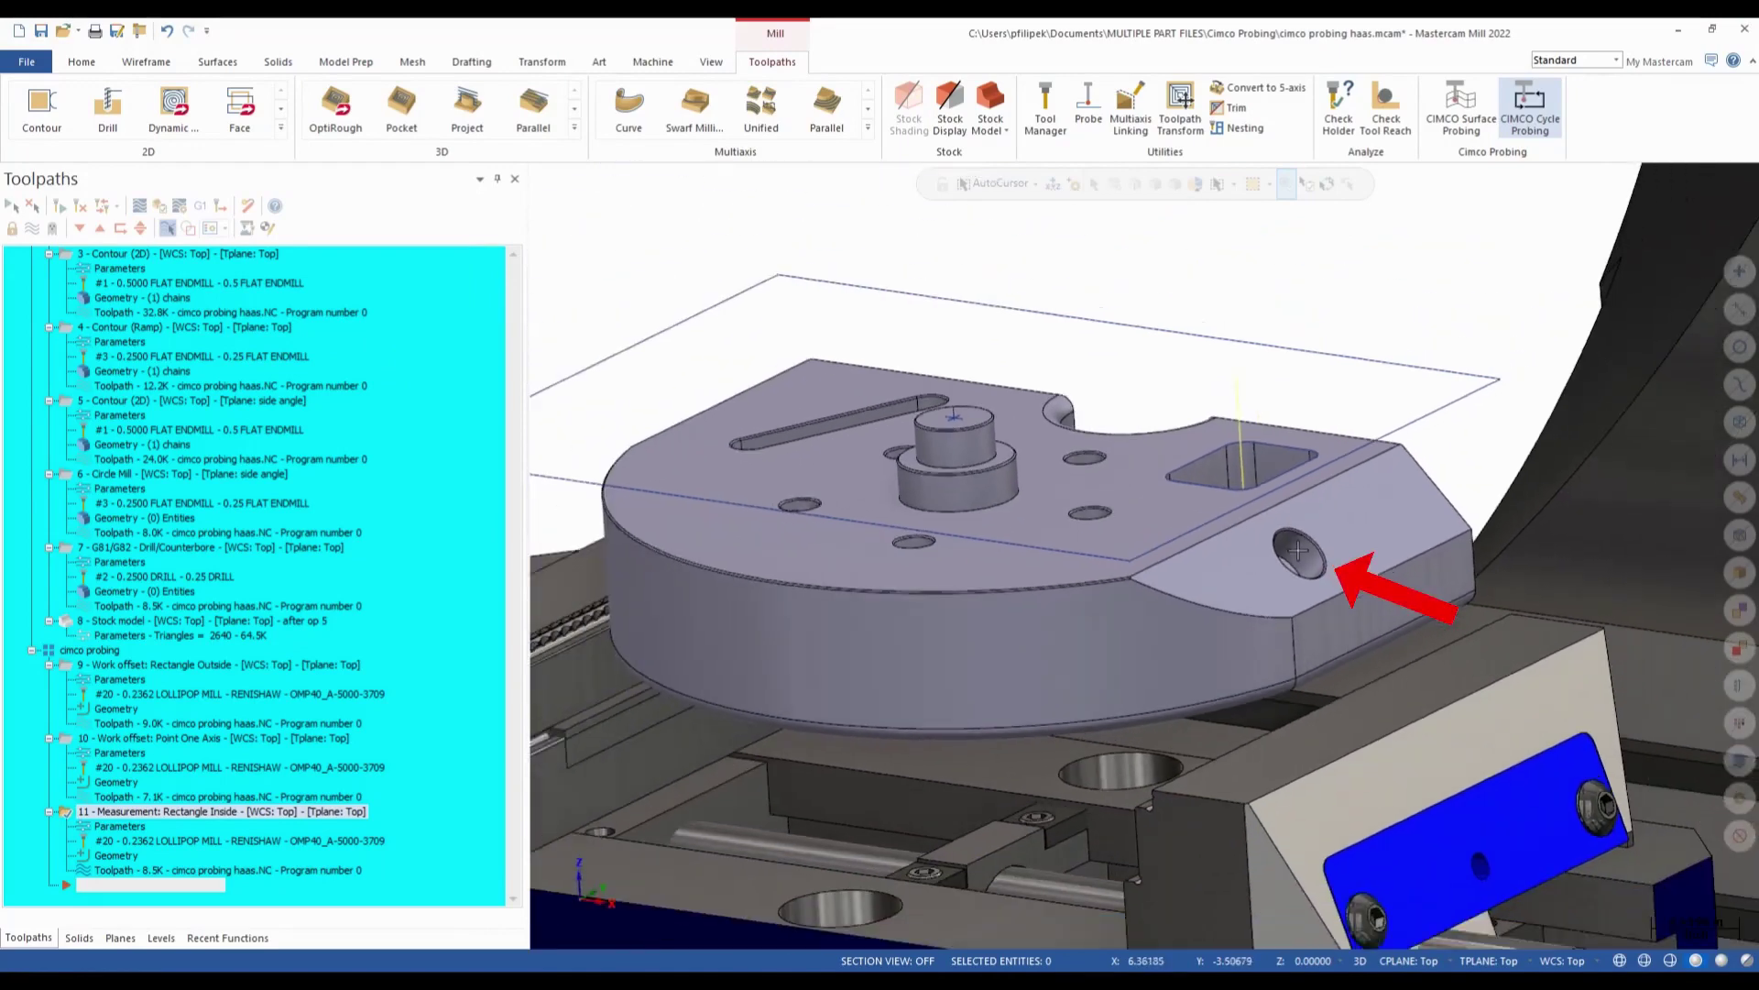
scroll(1296, 557, down, 1)
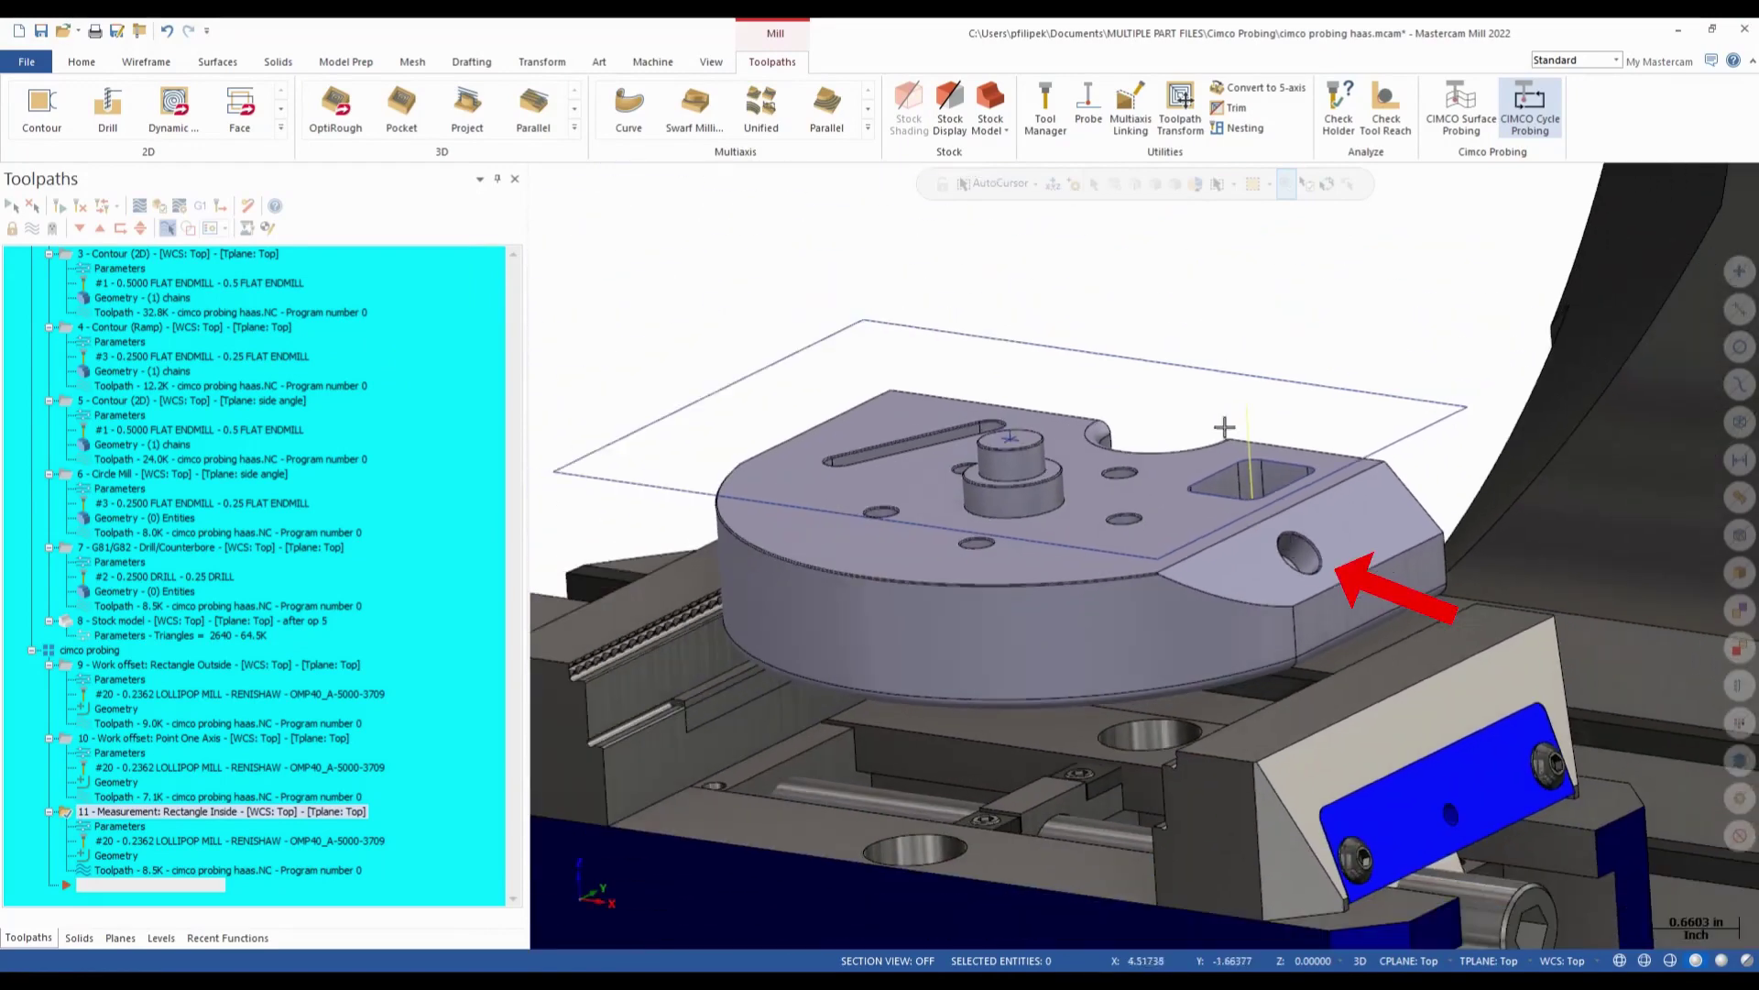
Choose Diameter Inside 4-Points, pick the 0.375 hole, and assign the 'angle flat' plane.
click(1544, 132)
mouse_move(1607, 181)
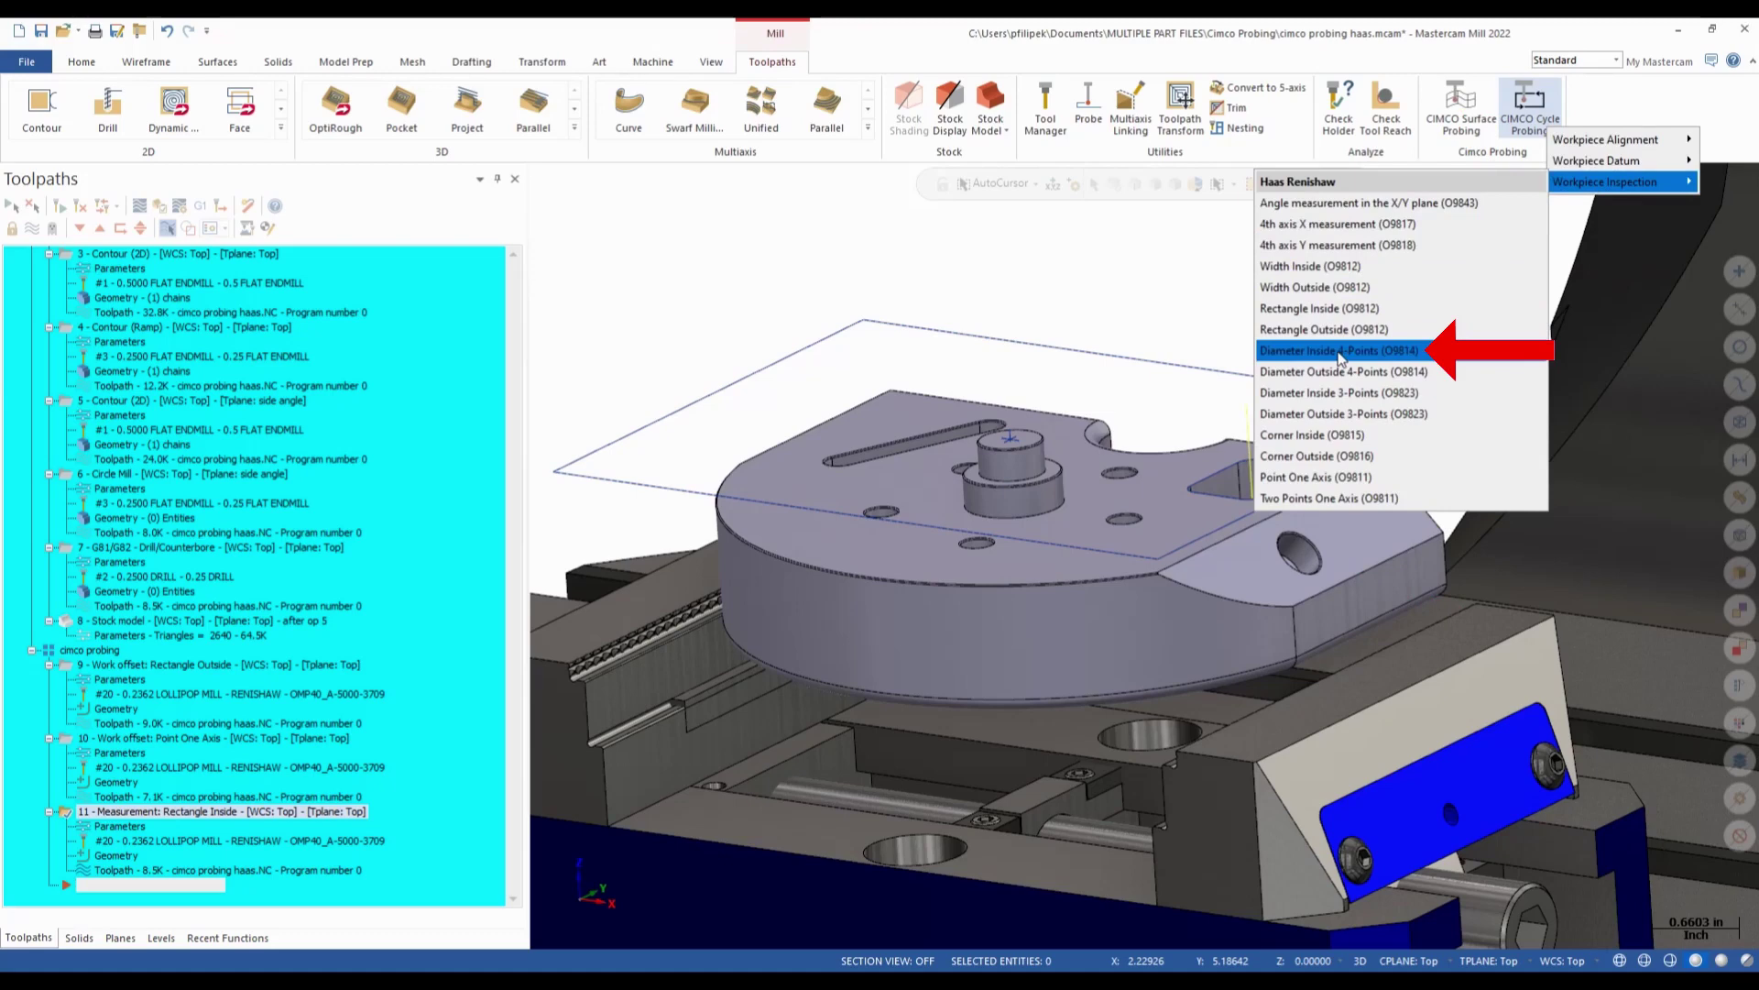
click(1341, 353)
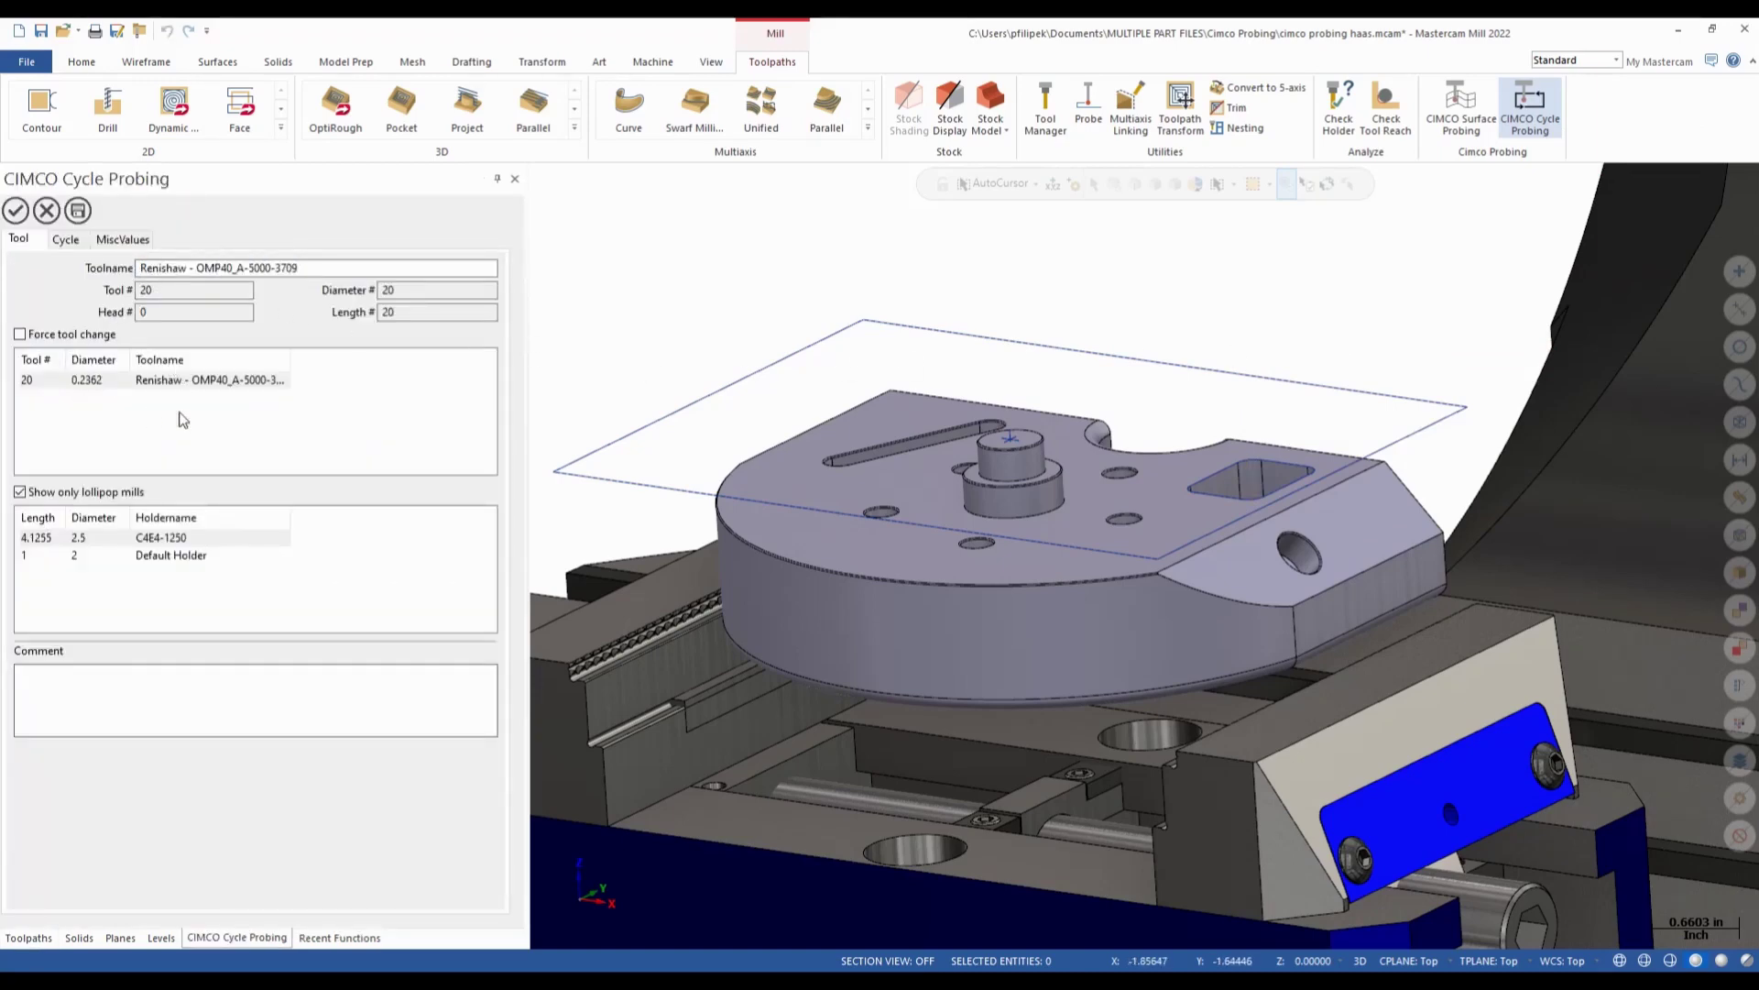
click(64, 241)
right_click(95, 289)
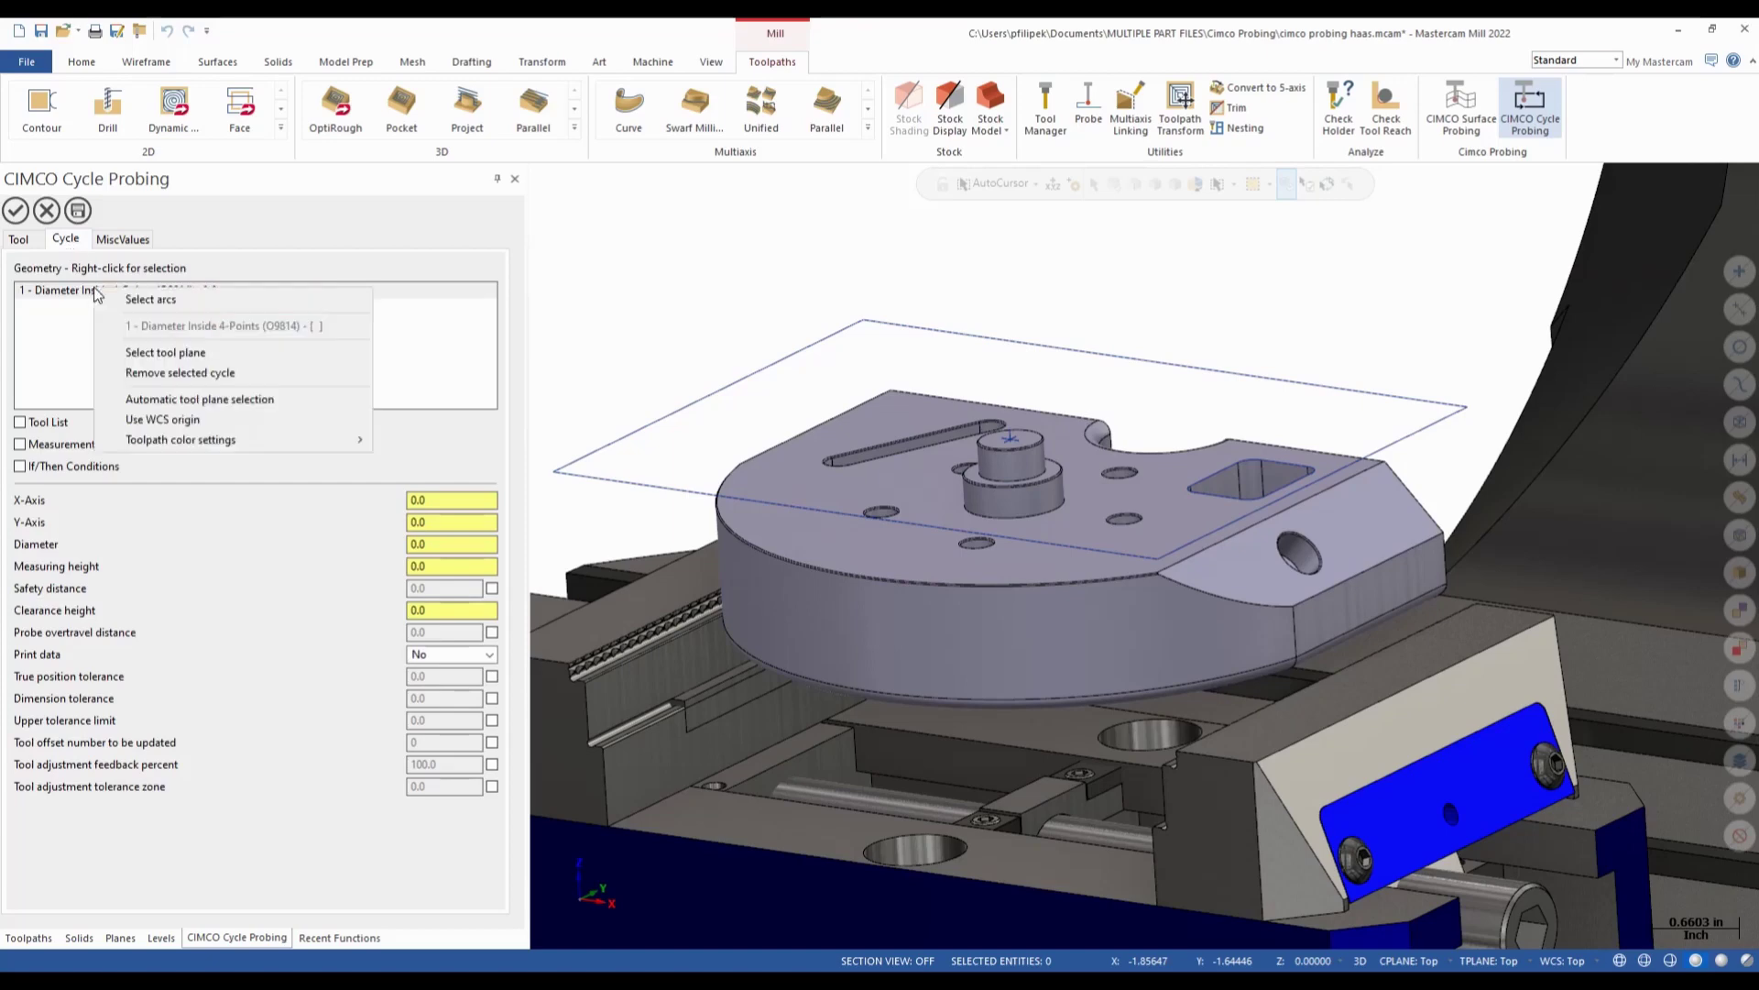
click(145, 301)
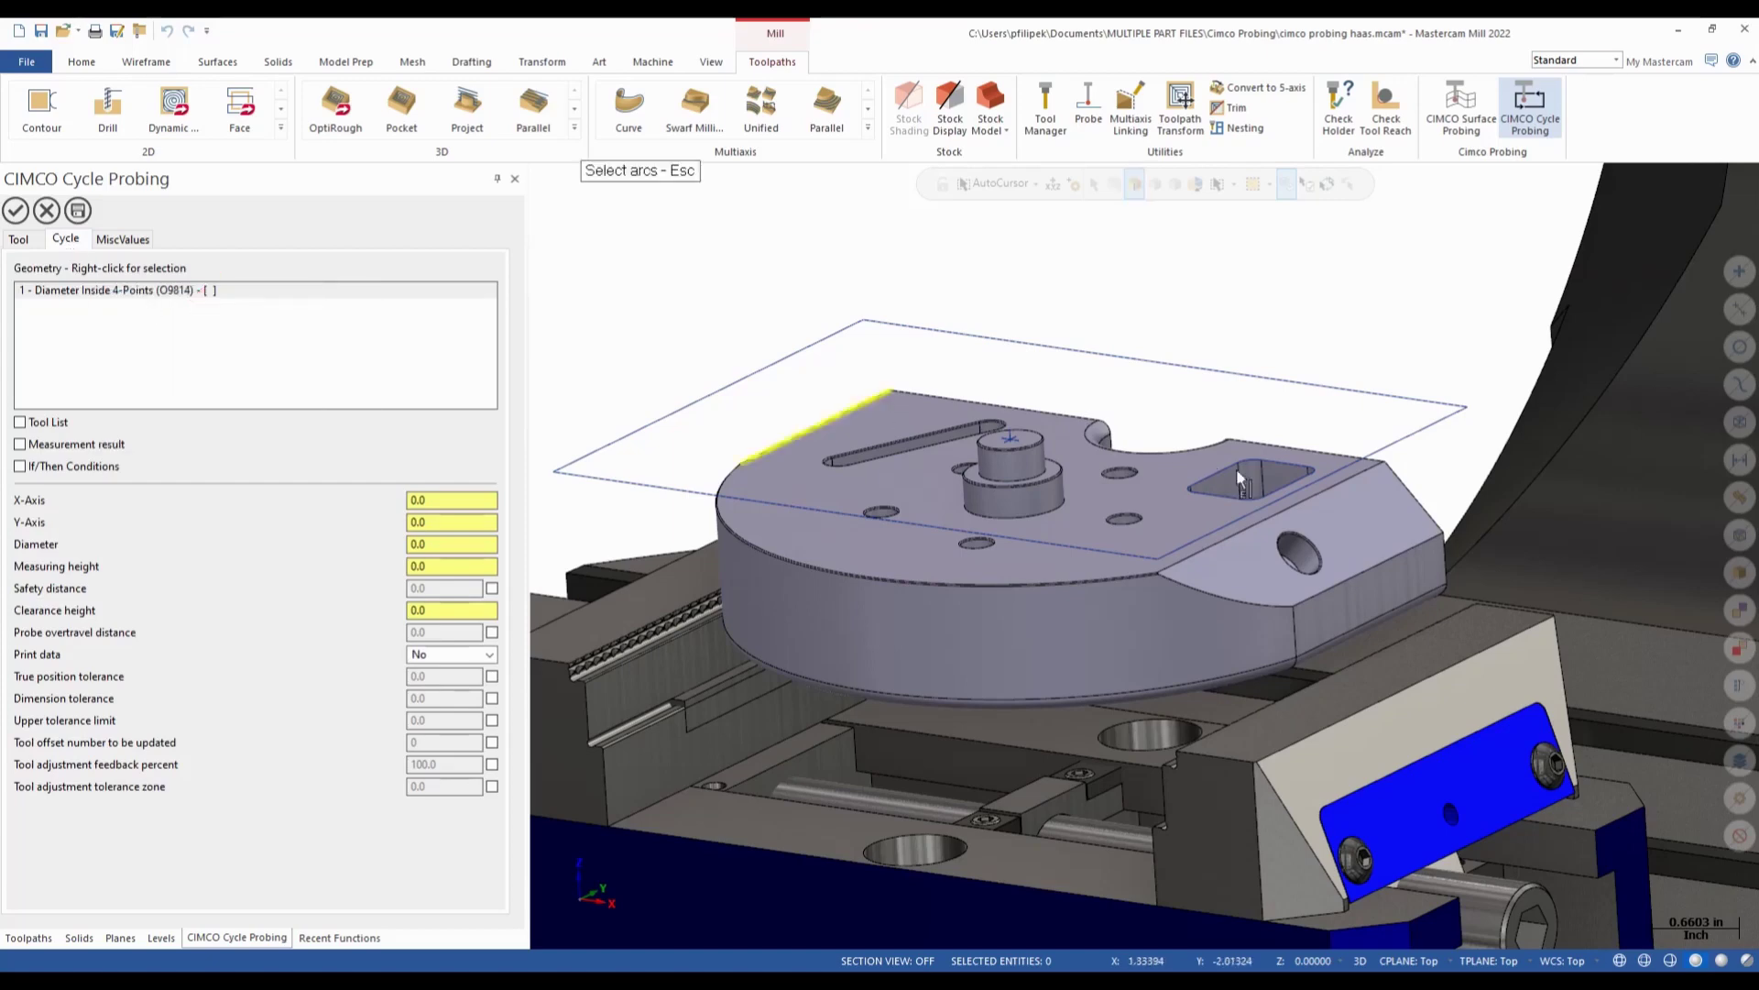
scroll(1279, 523, up, 3)
scroll(1310, 552, up, 2)
click(1315, 556)
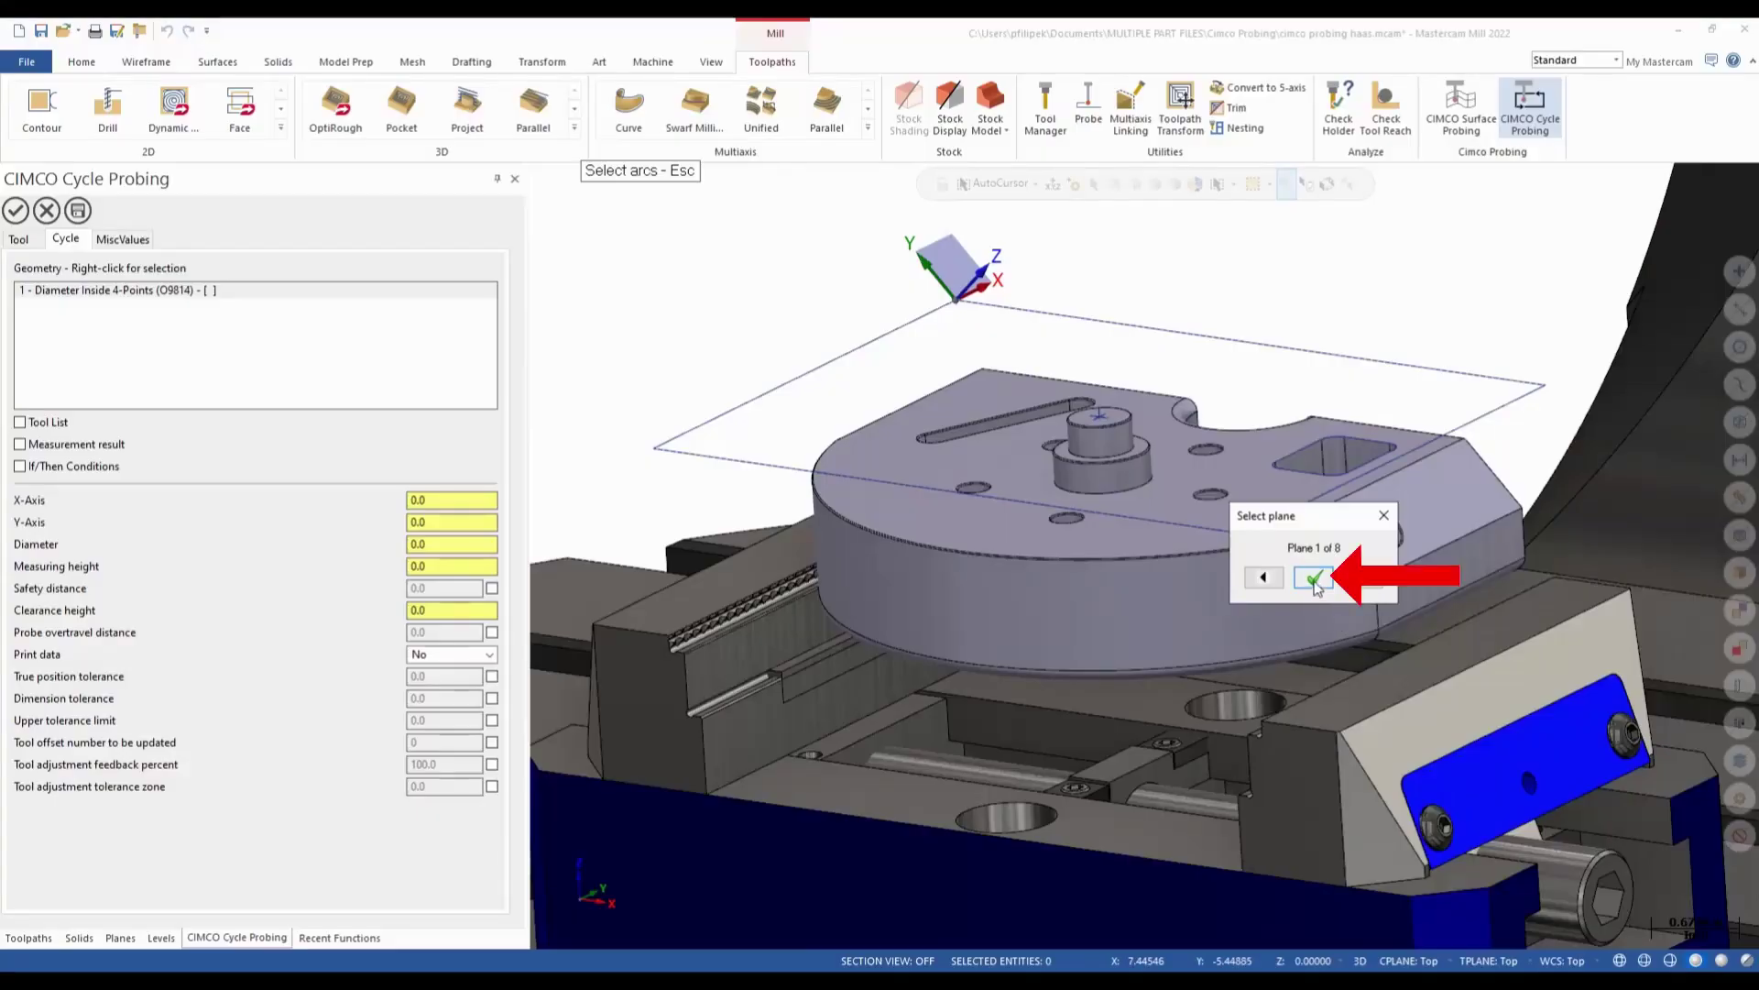
click(1315, 578)
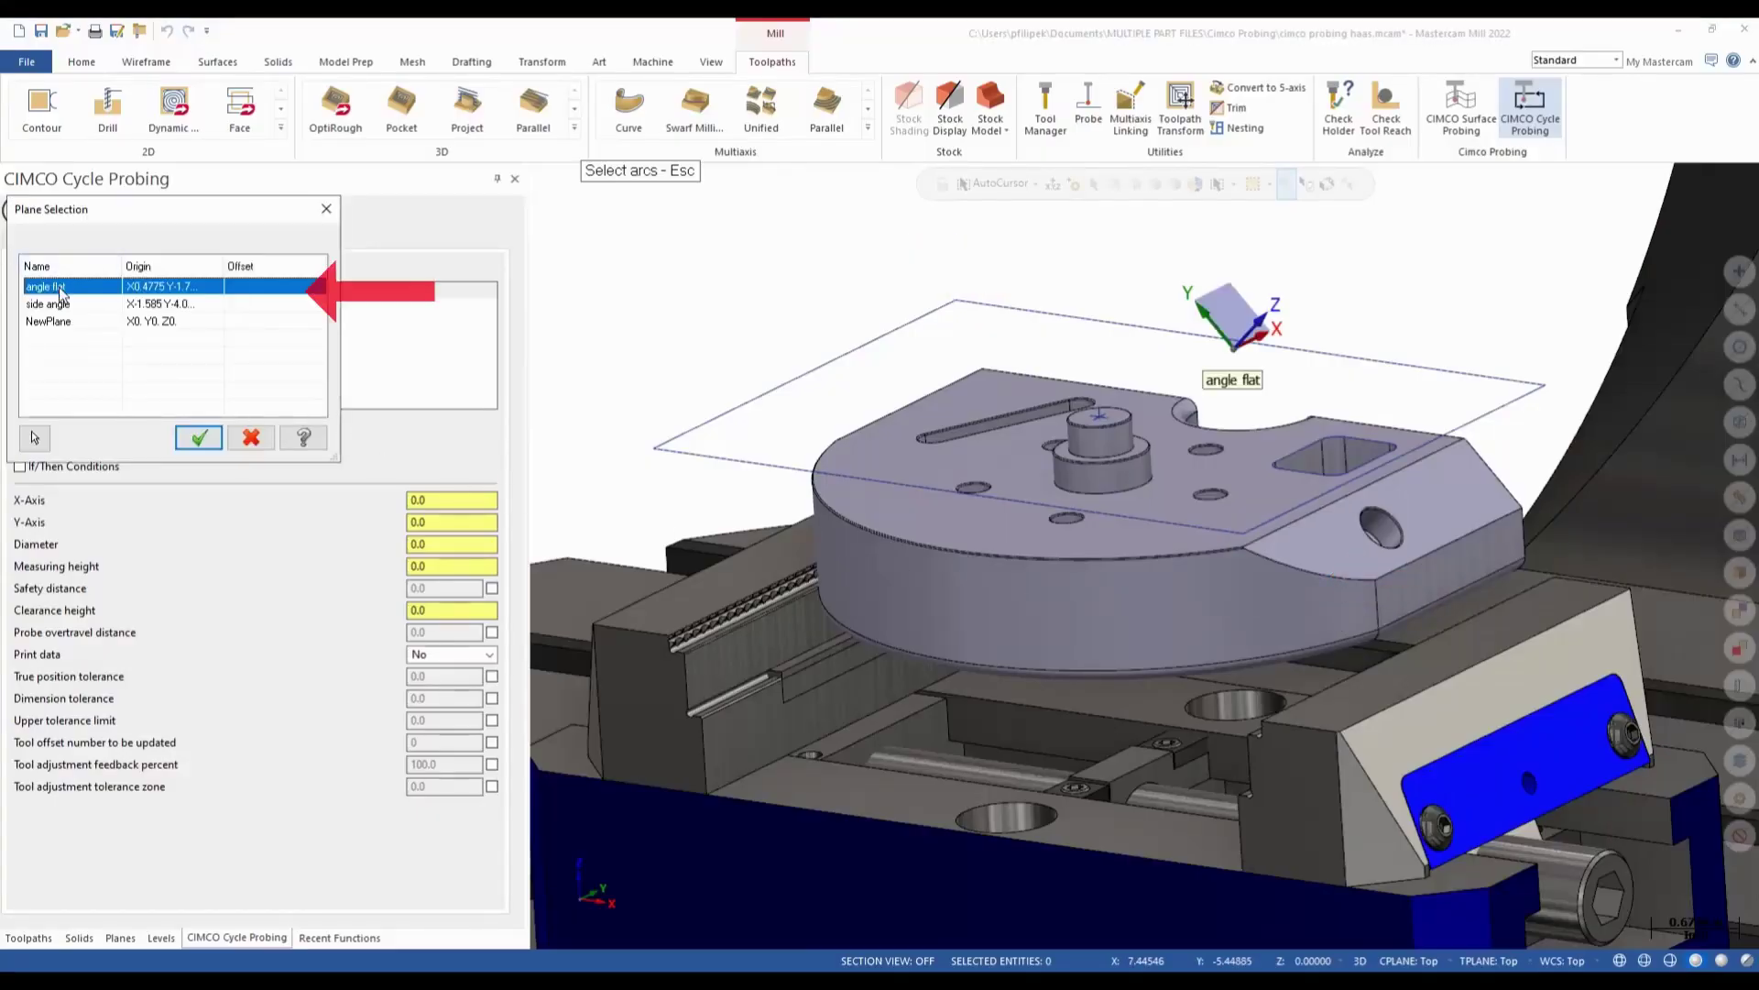
click(199, 437)
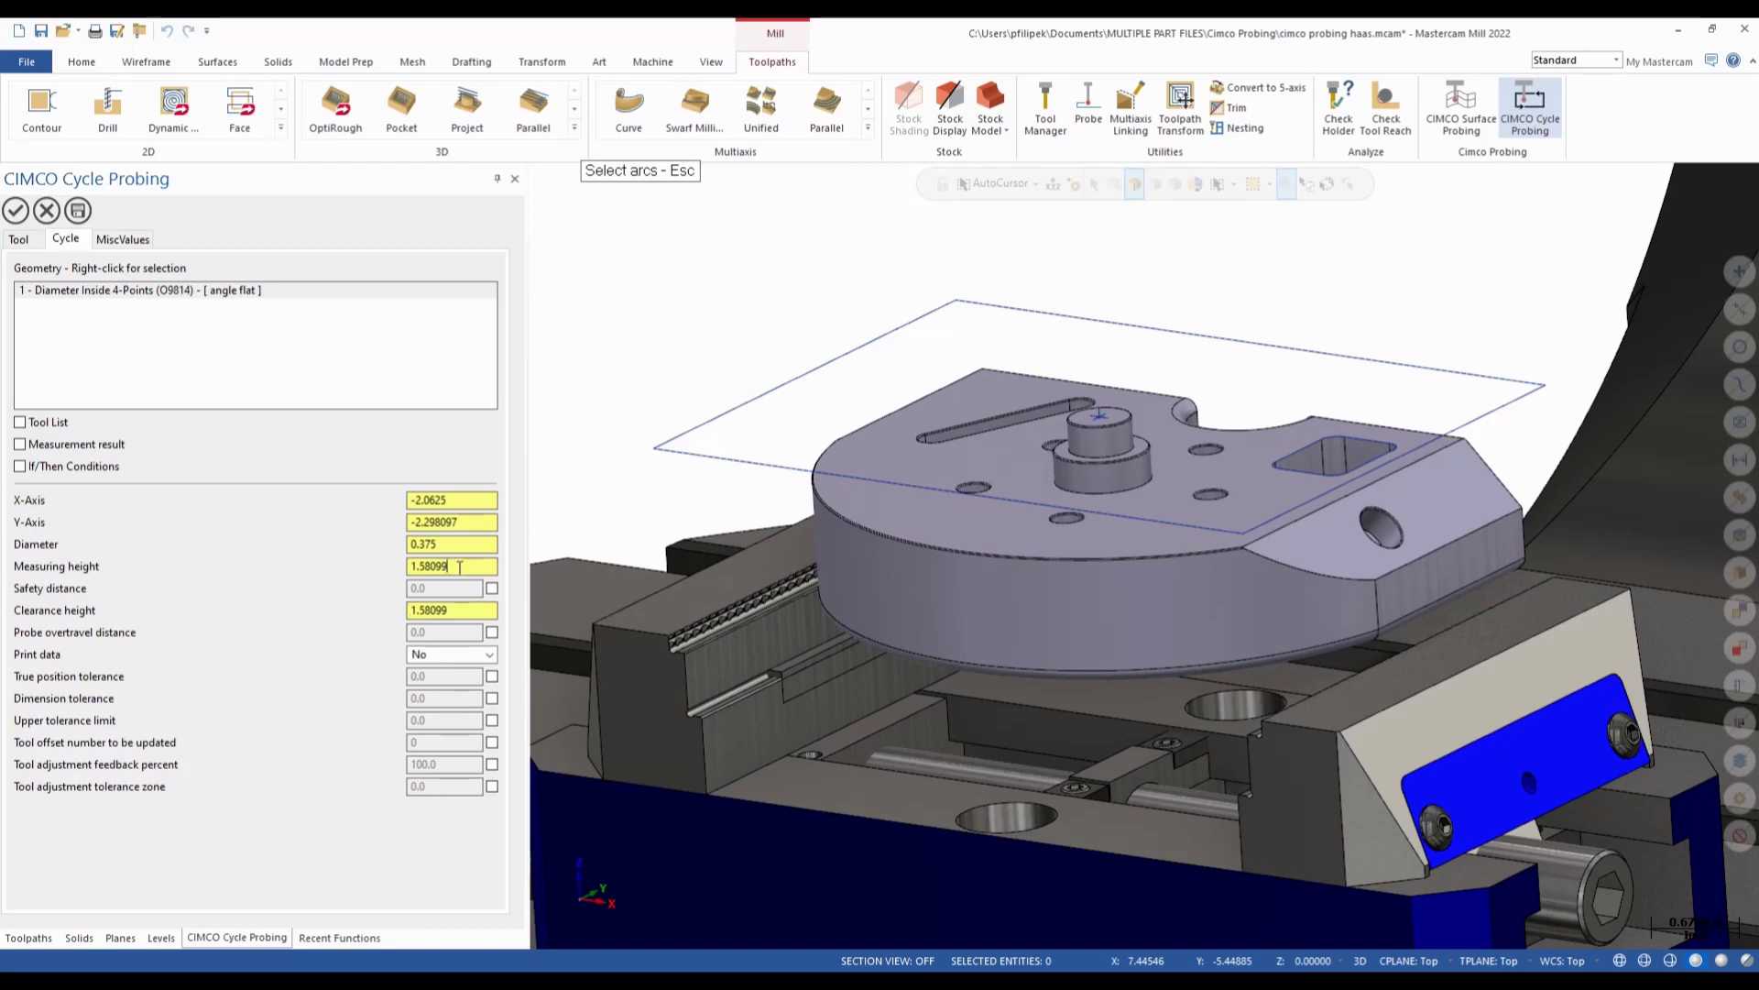
Give the hole cycle measuring height 1.28099, dimension tolerance 0.002 and tool offset number 1.
double_click(459, 566)
text(1.28099)
double_click(455, 544)
click(491, 698)
text(.002)
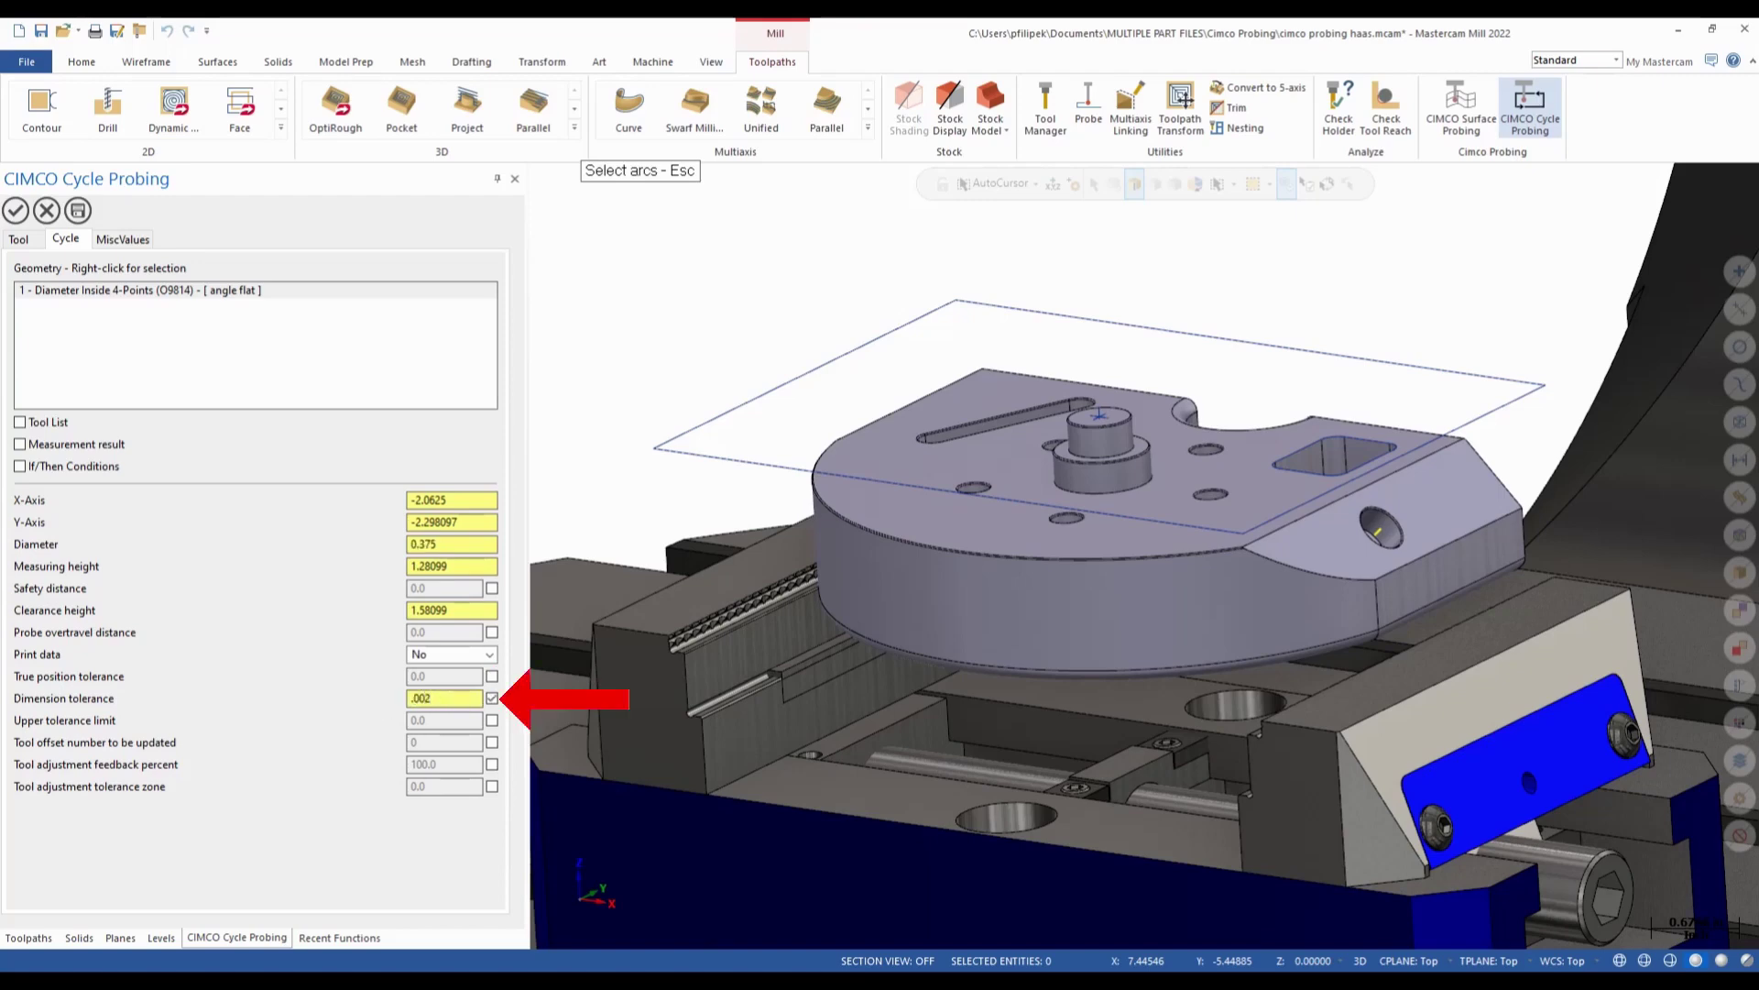
key(Tab)
click(490, 744)
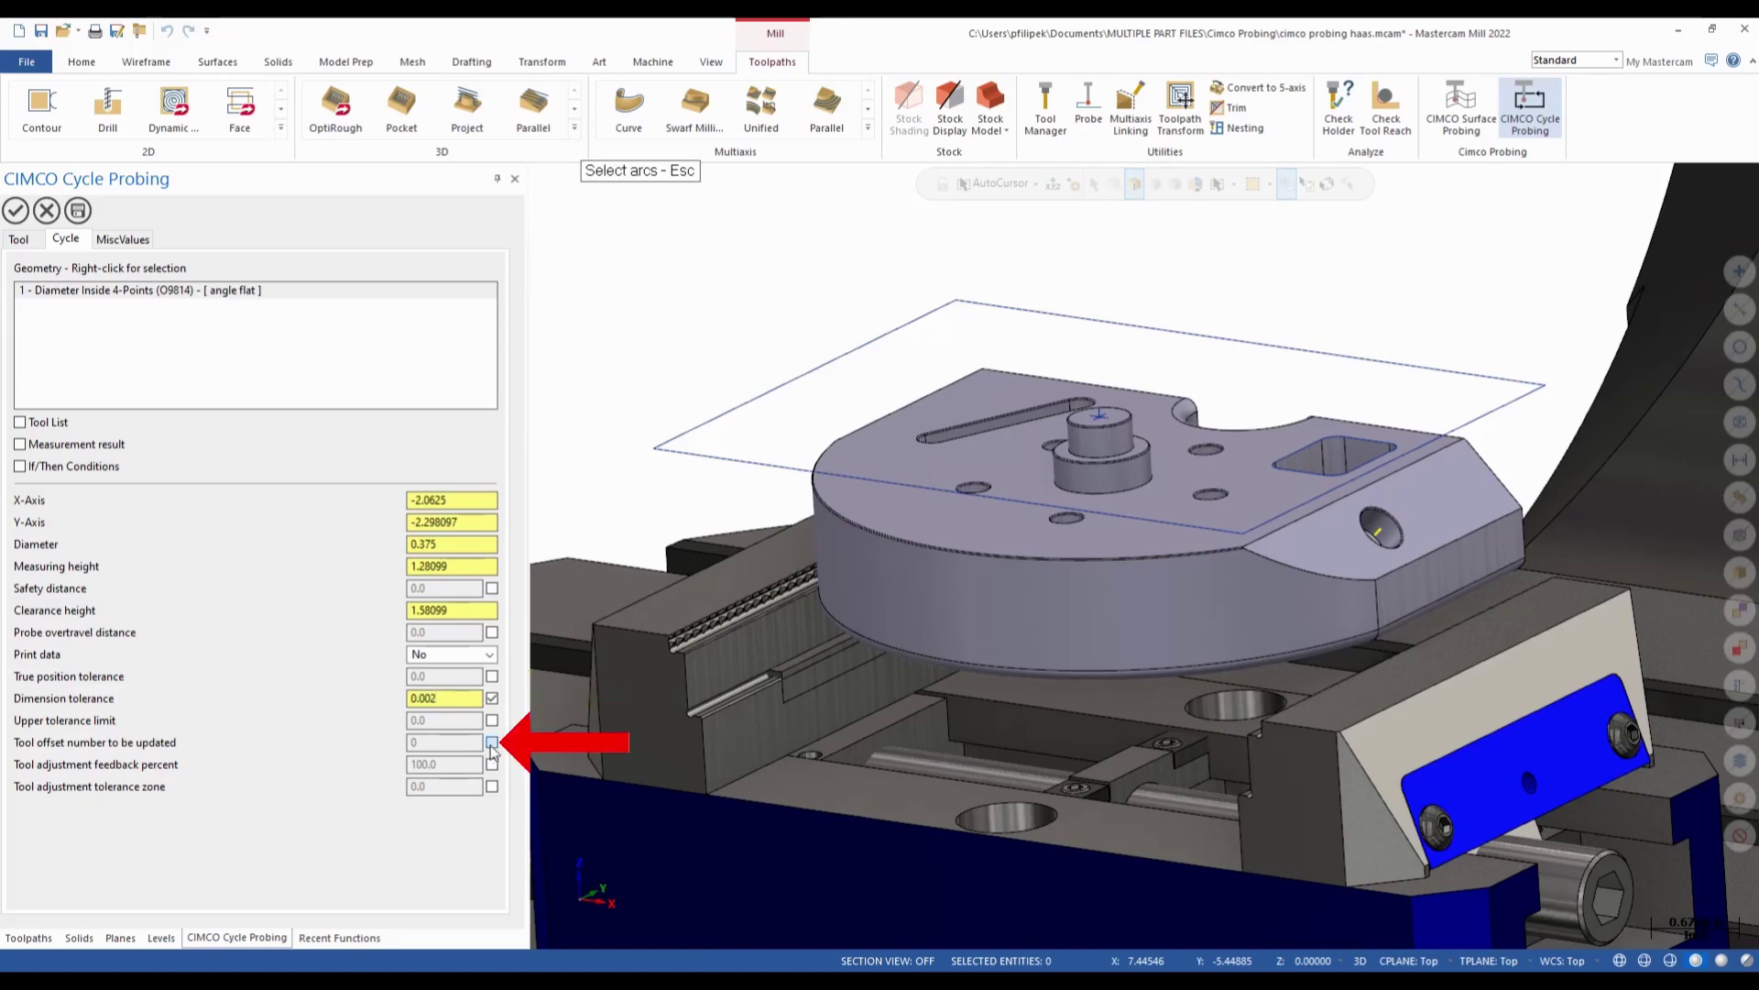
drag(448, 744, 376, 749)
text(1)
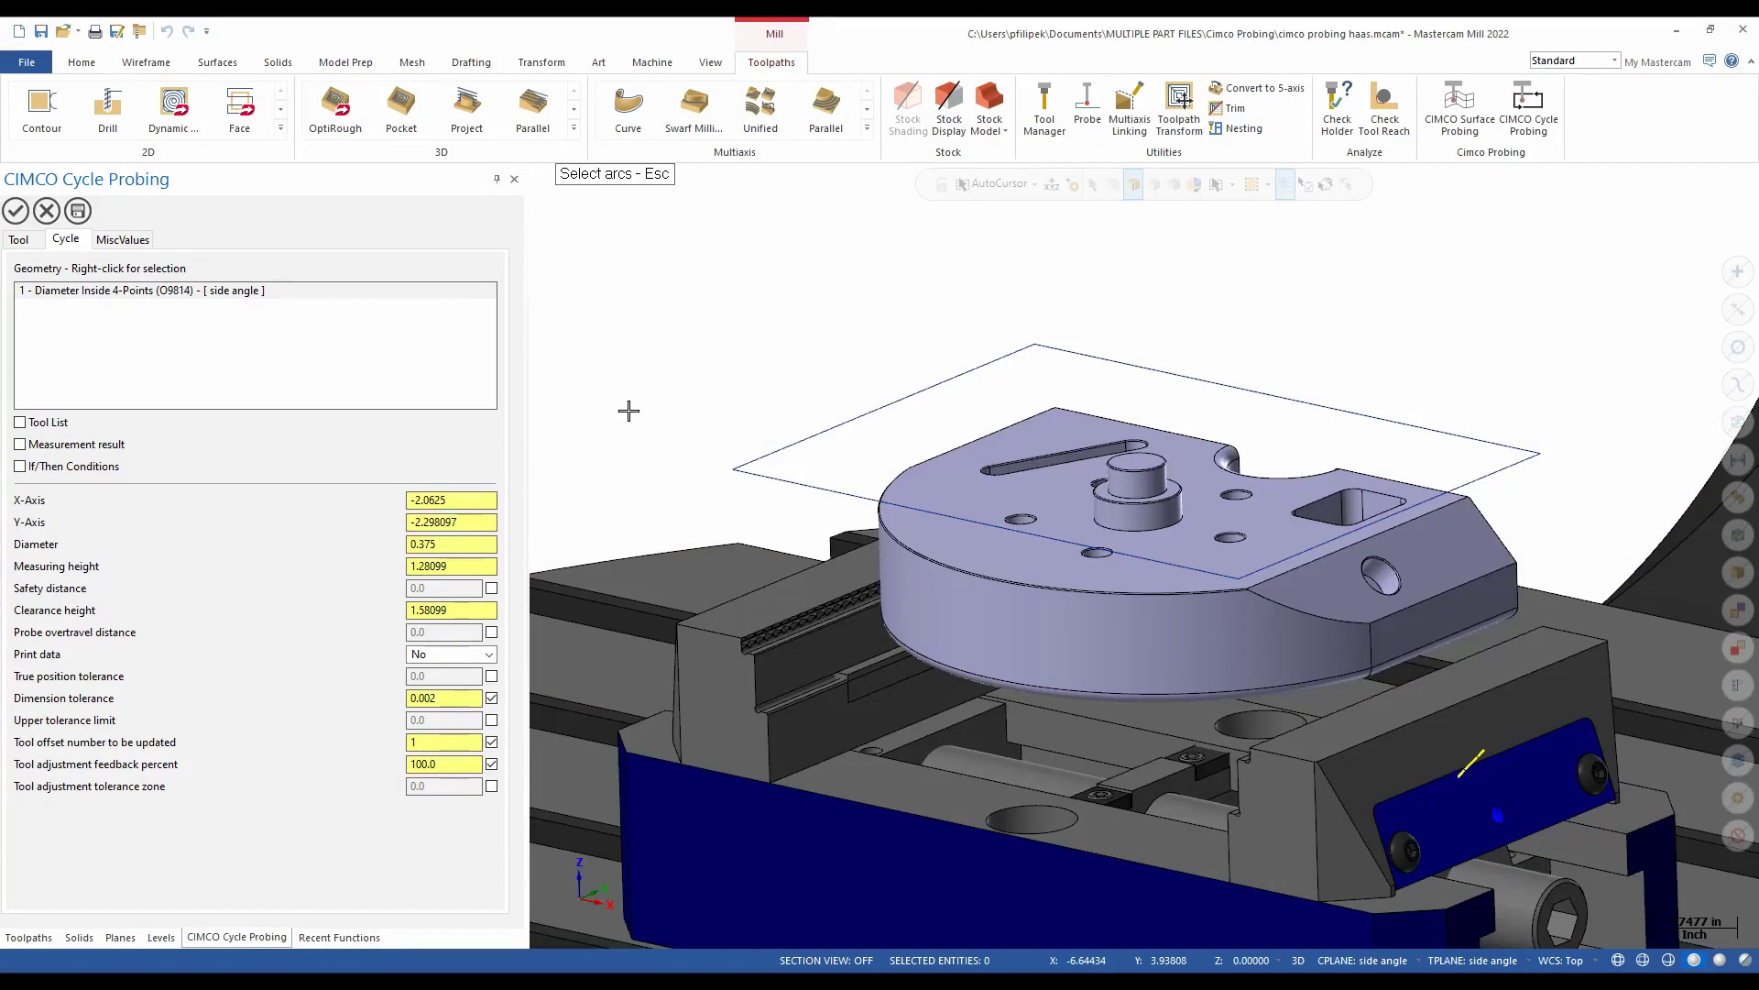
Enable If/Then conditions with Scrap left on Continue, then accept the Diameter Inside 4-Points cycle.
click(19, 467)
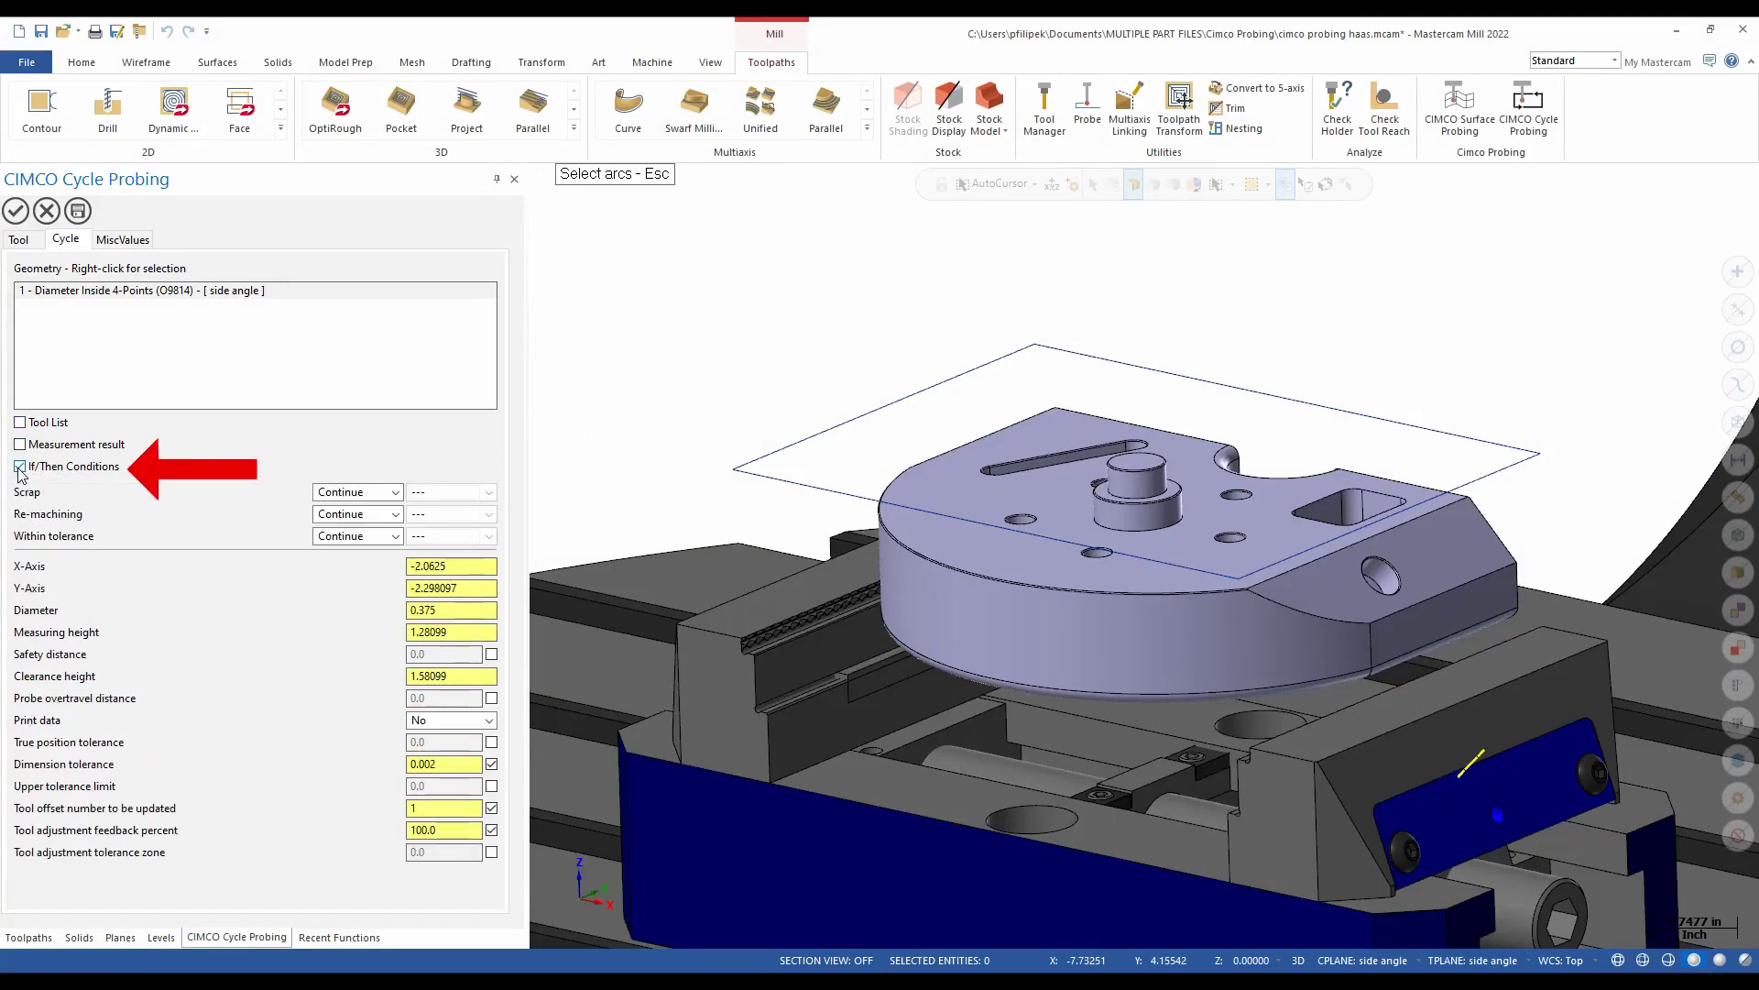
click(397, 492)
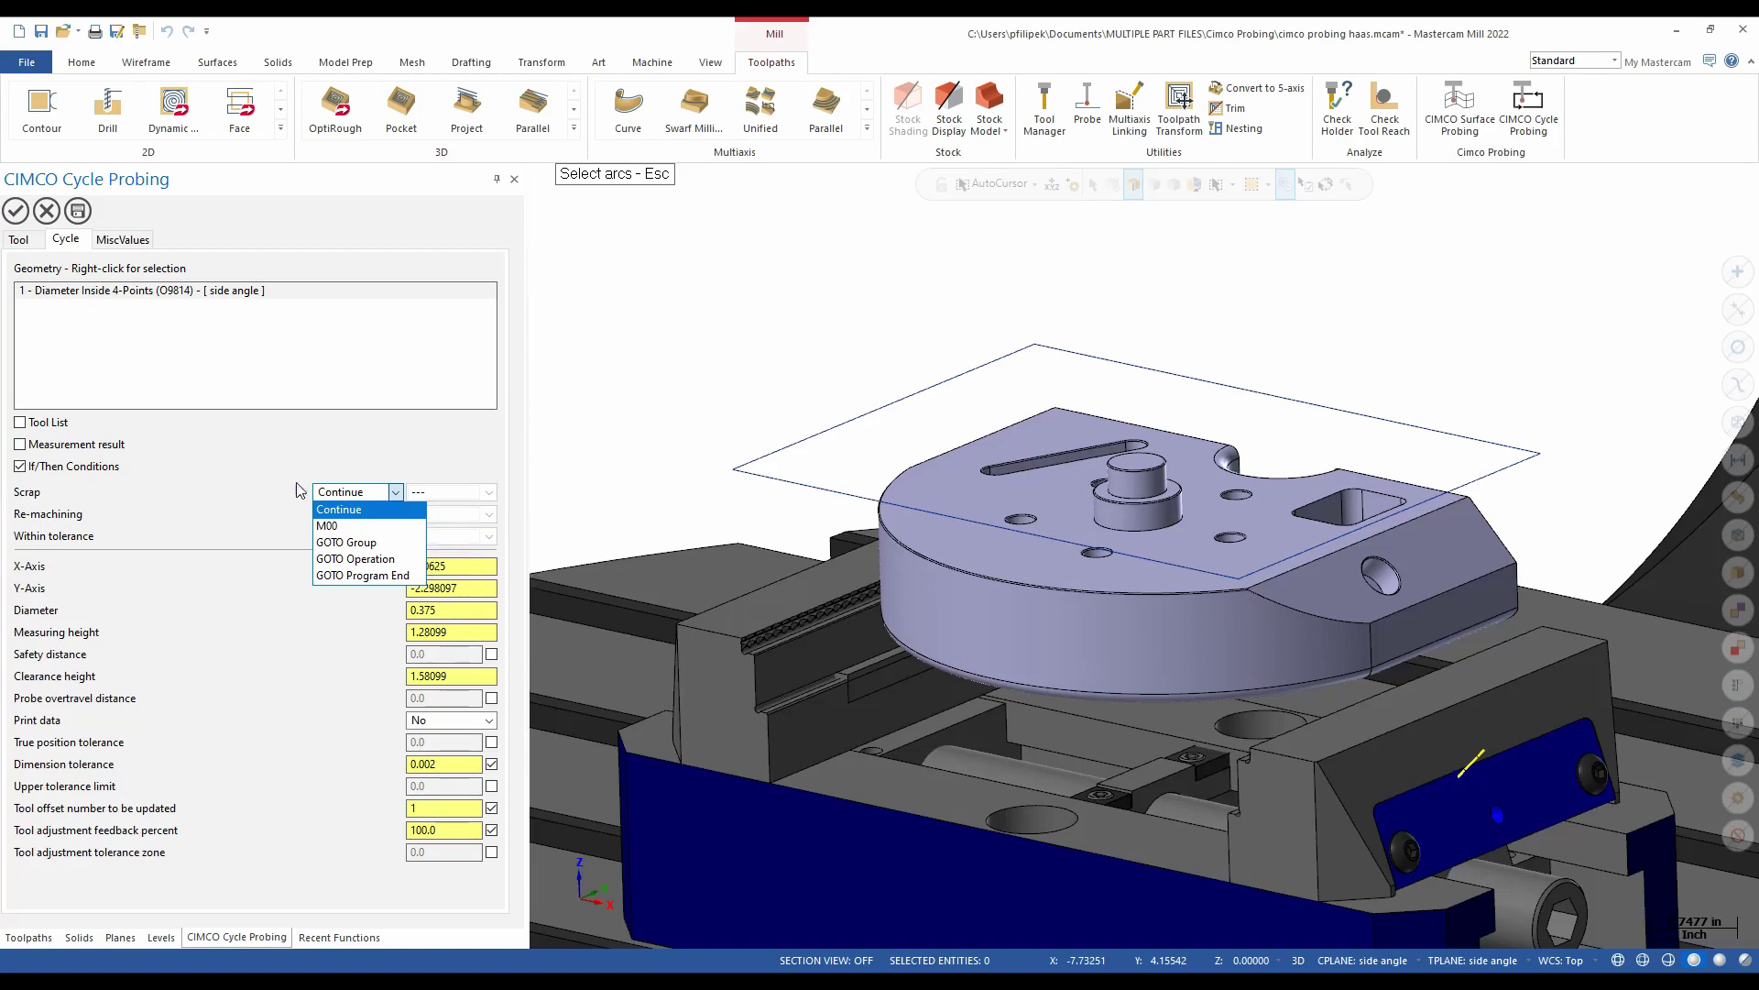
click(270, 504)
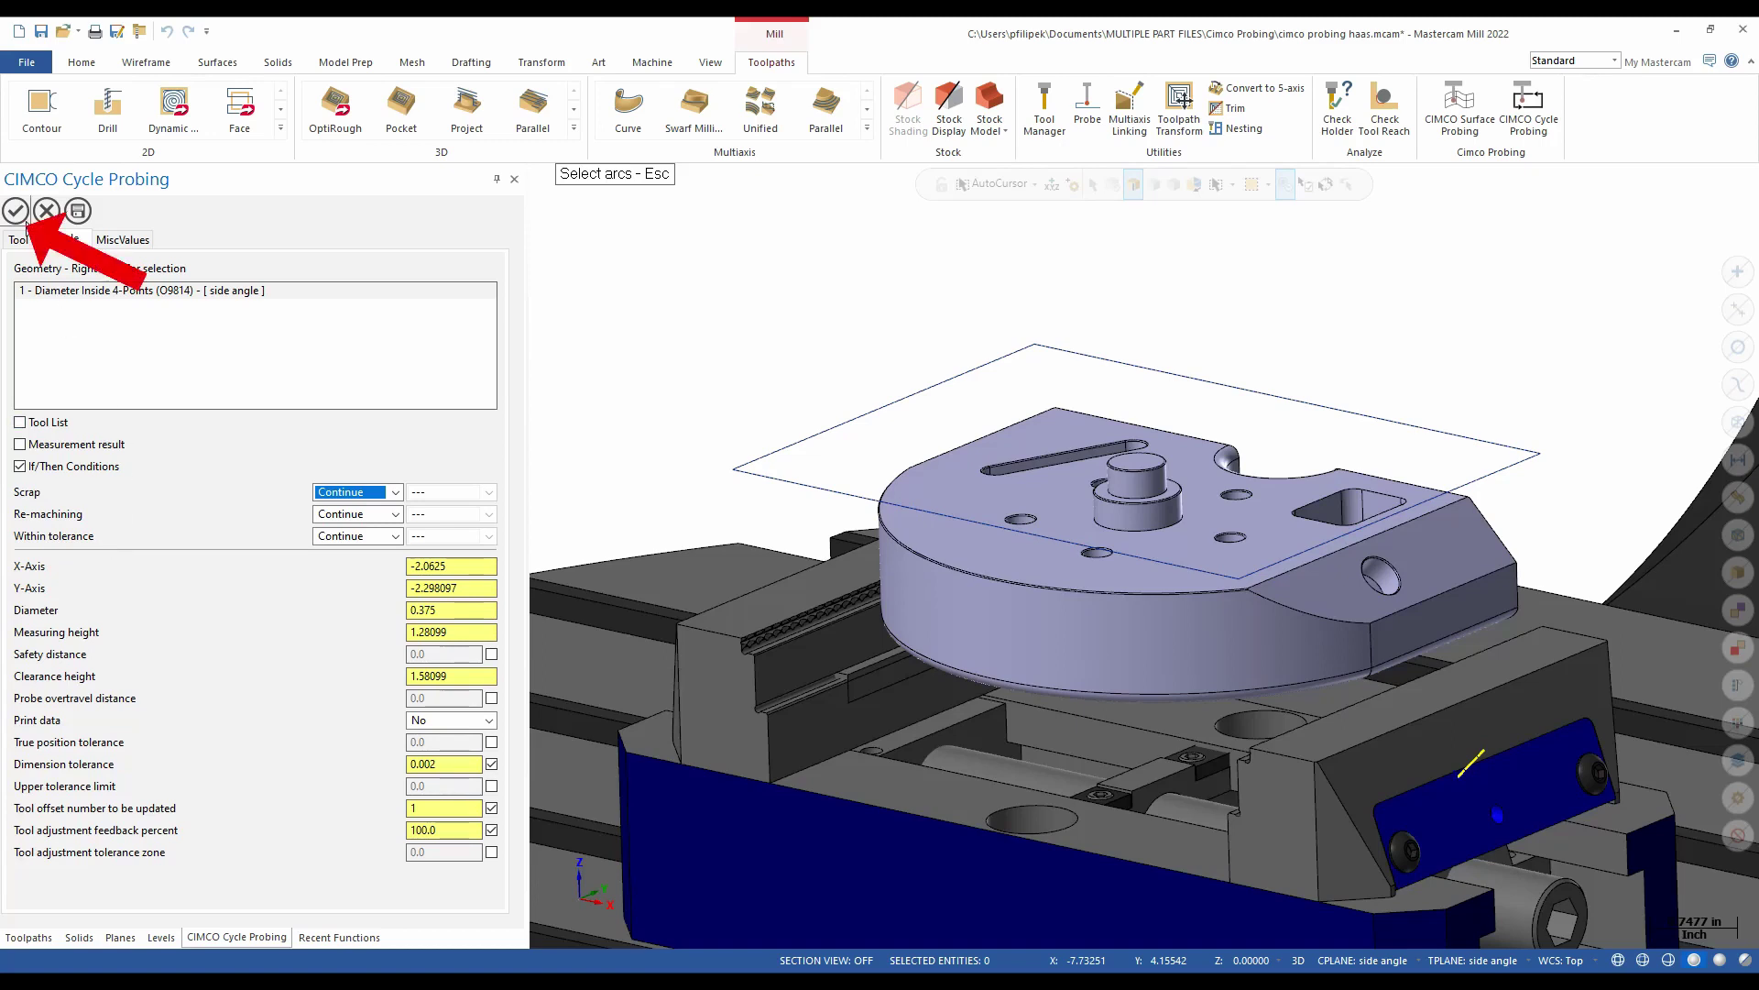
click(16, 212)
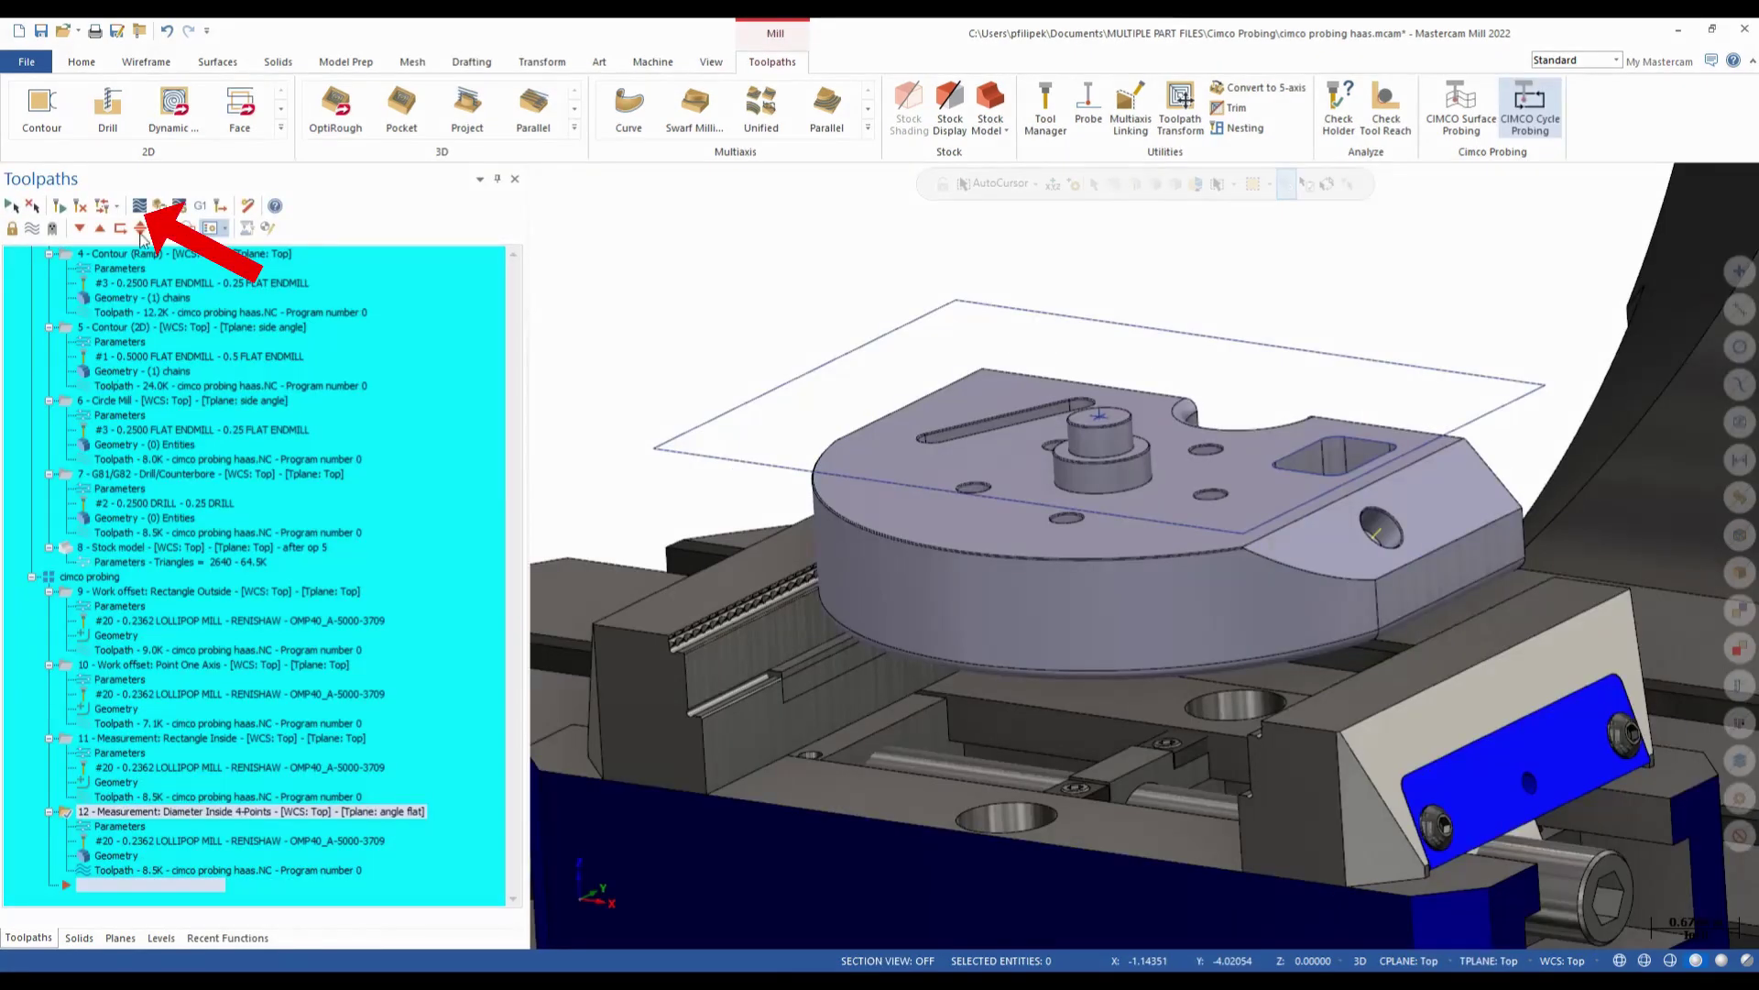
Backplot the Diameter Inside 4-Points operation to preview its probe motion, then close the preview.
click(140, 207)
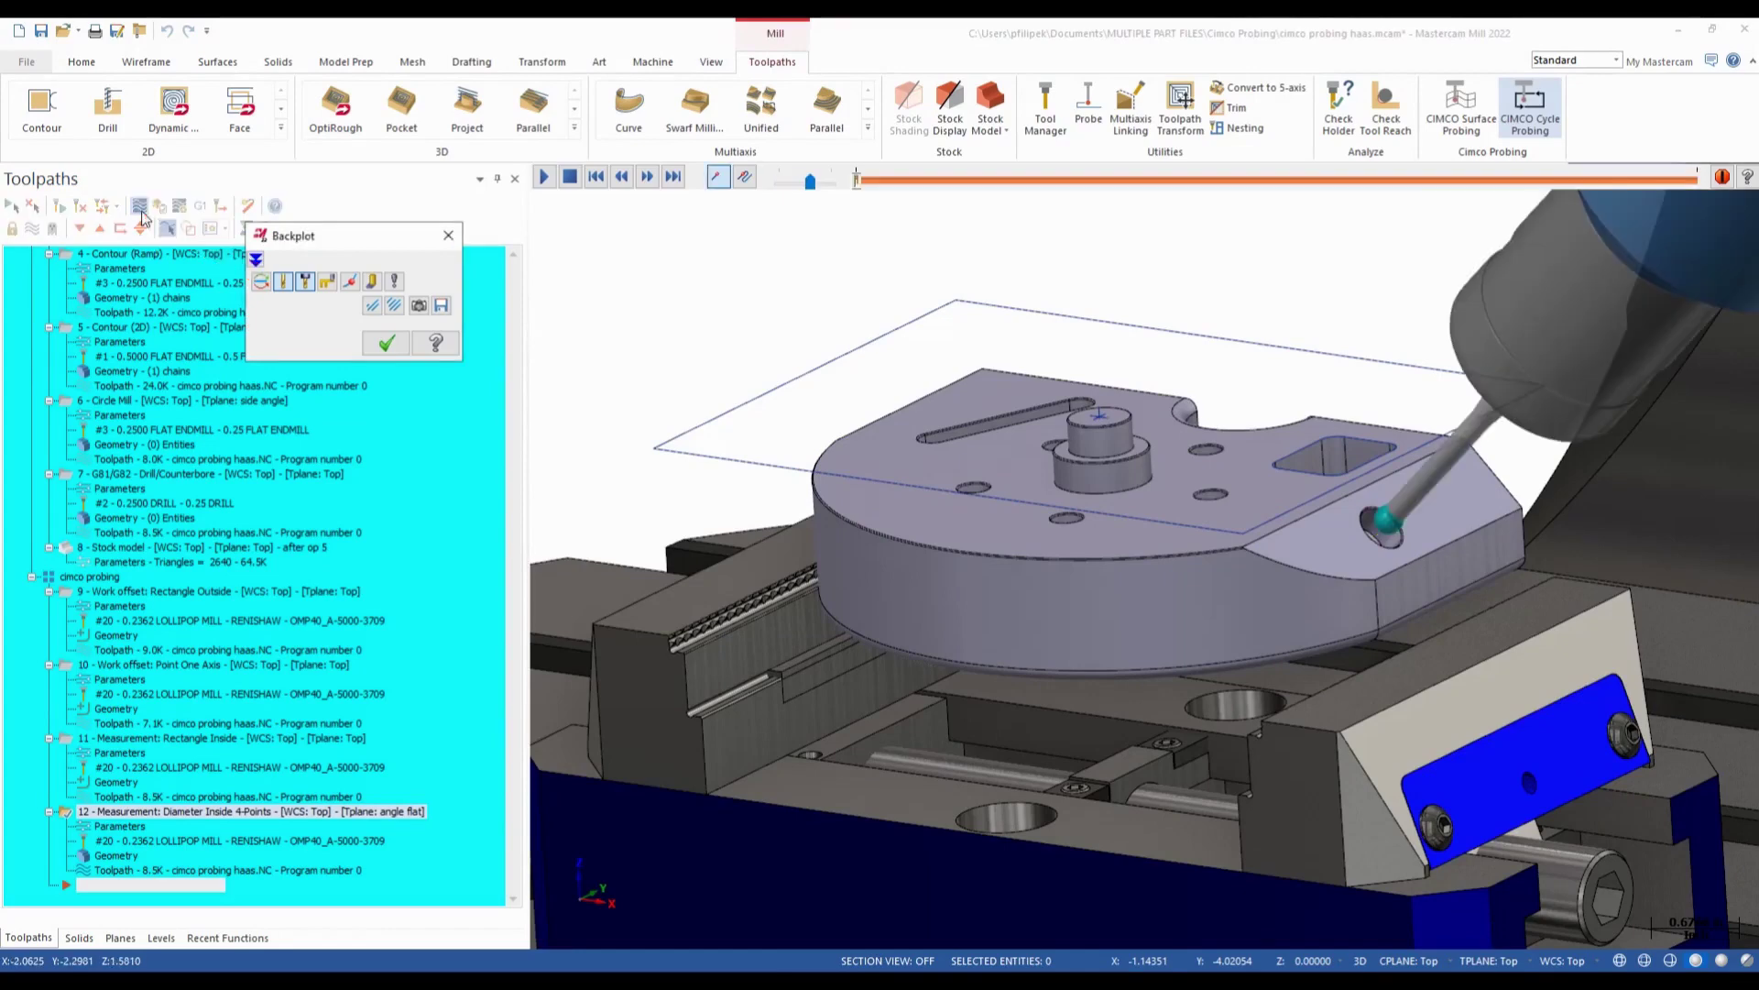
scroll(616, 396, down, 2)
scroll(610, 433, down, 2)
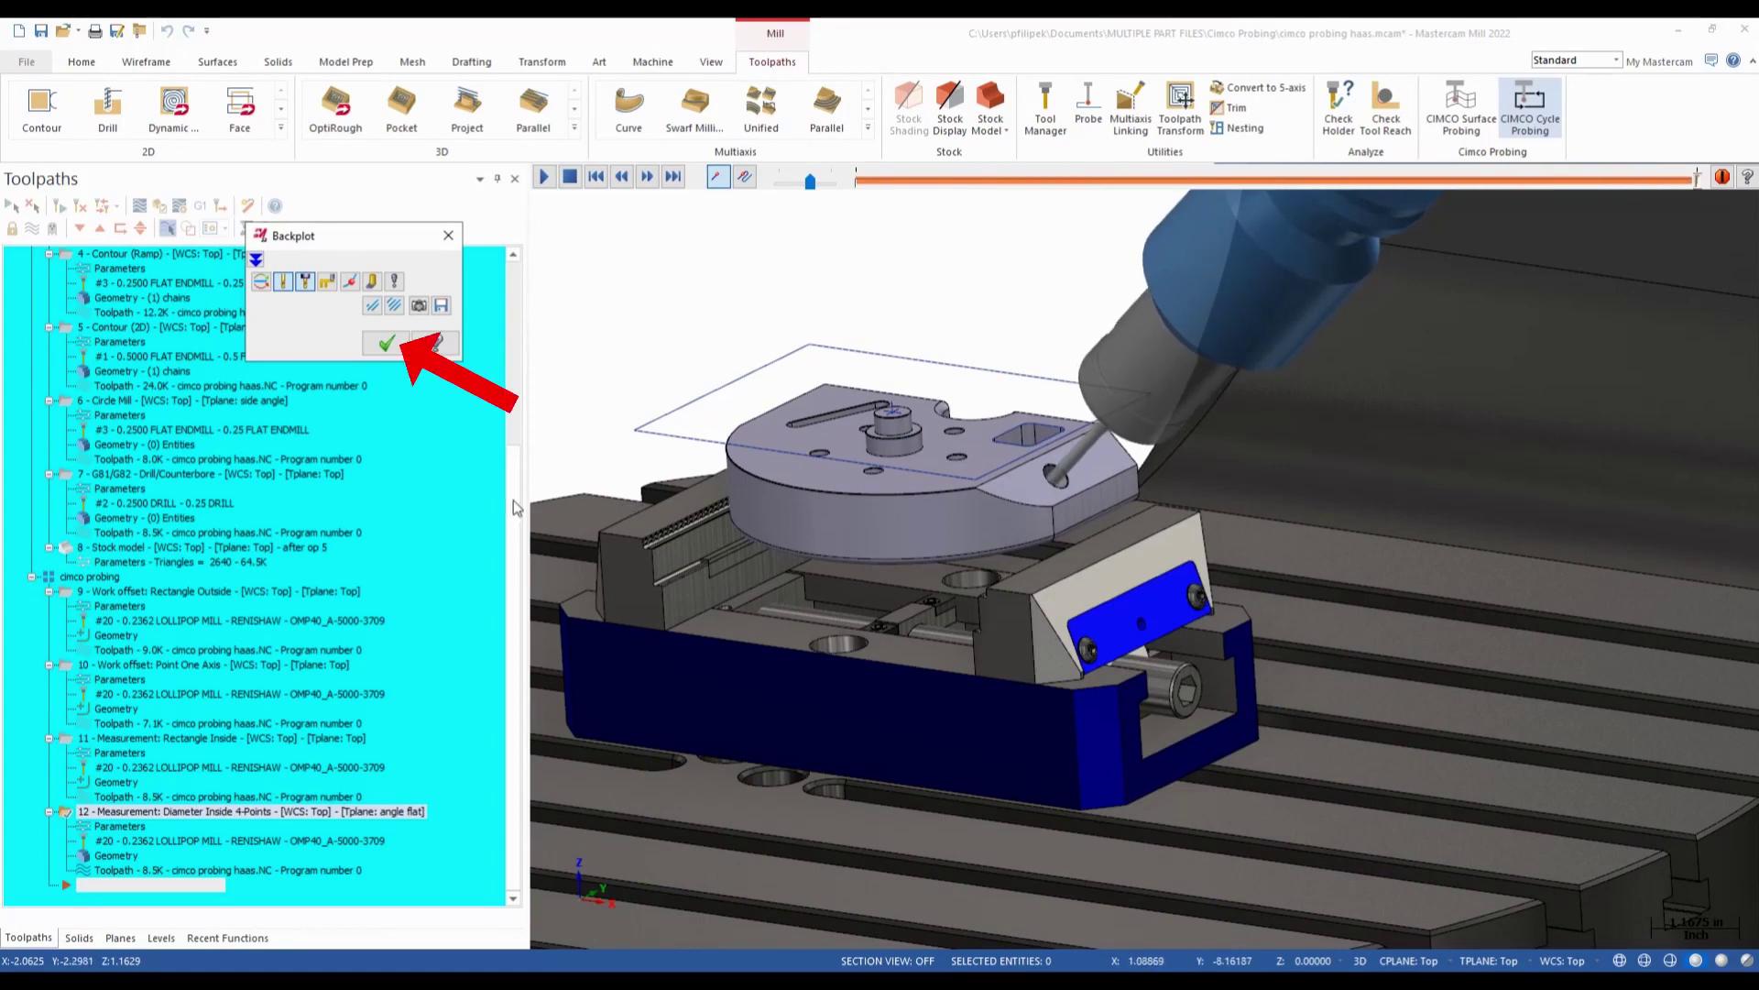
click(399, 347)
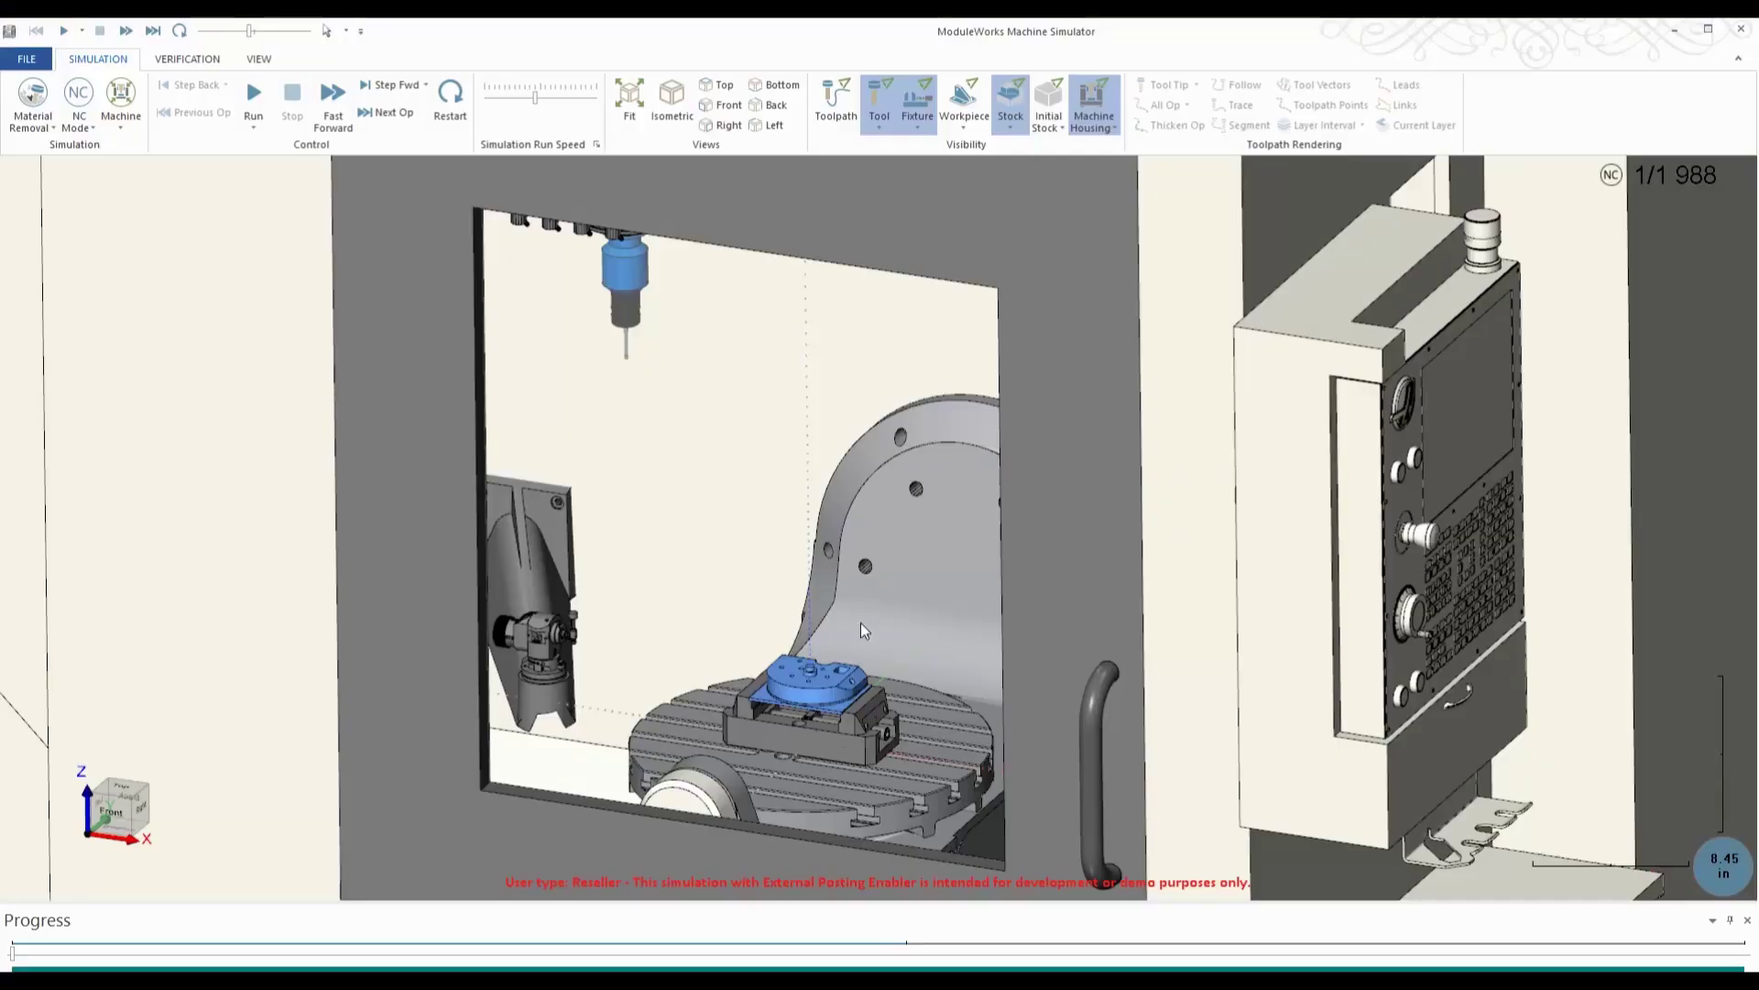
Run the machine simulation and raise the simulation run speed.
click(261, 101)
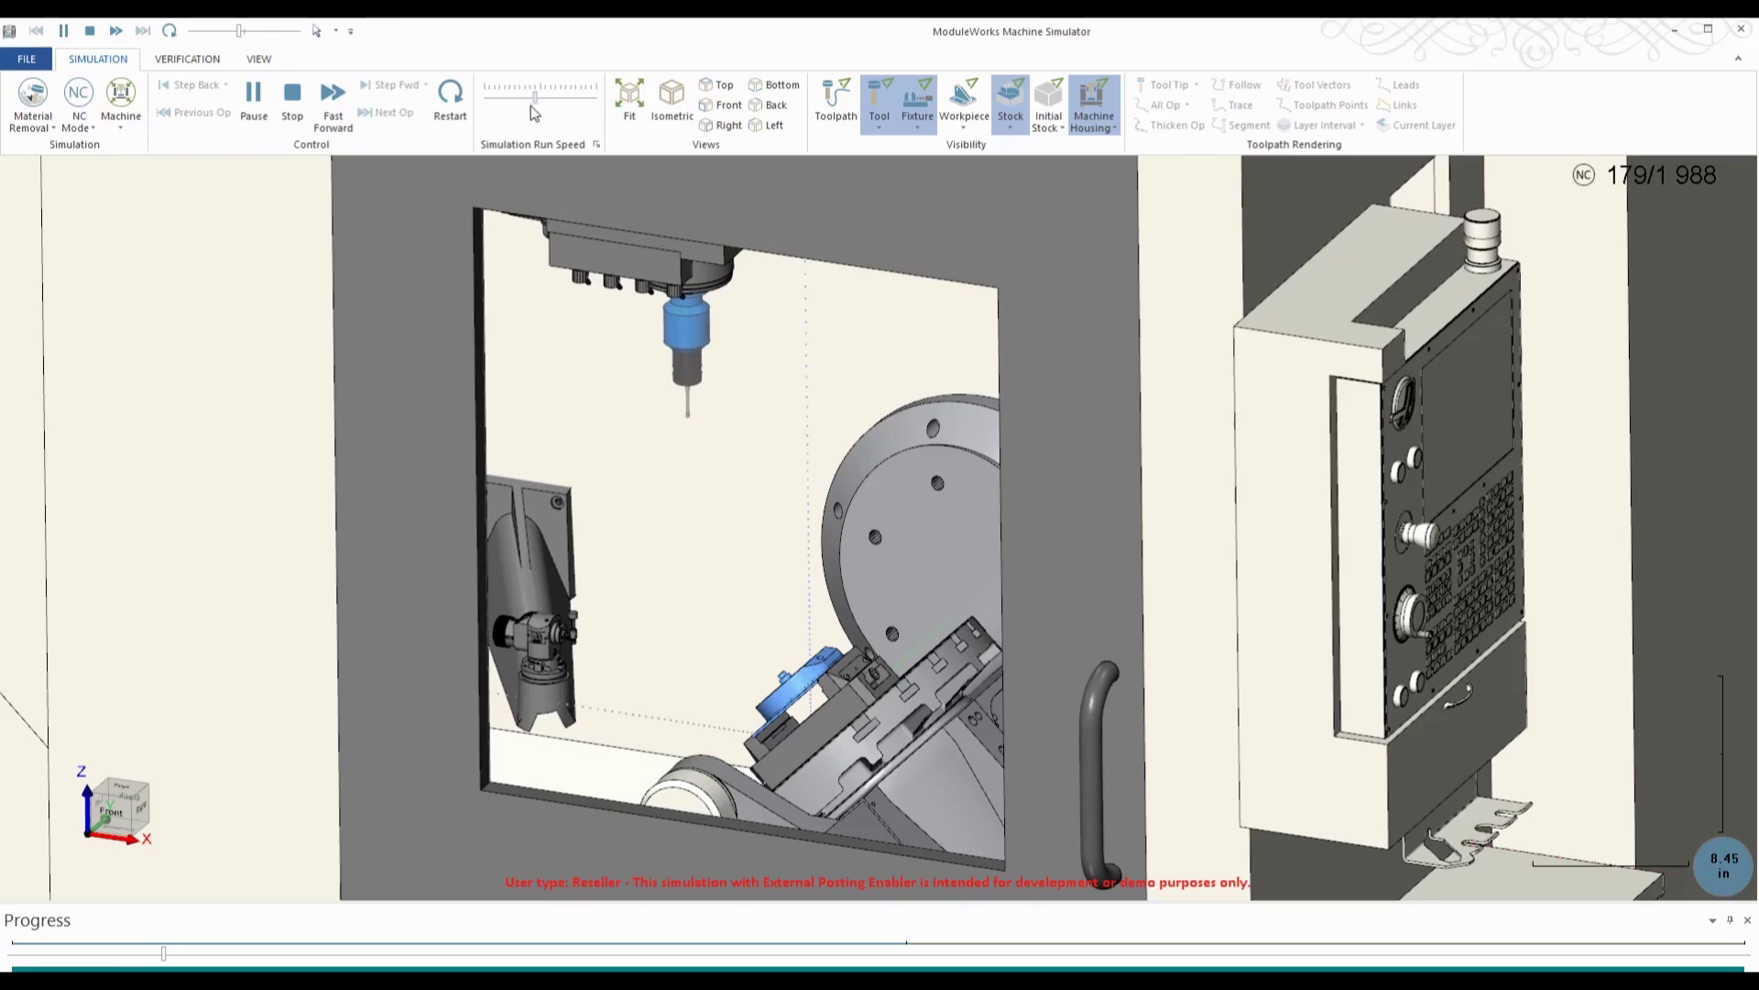
drag(535, 96, 544, 94)
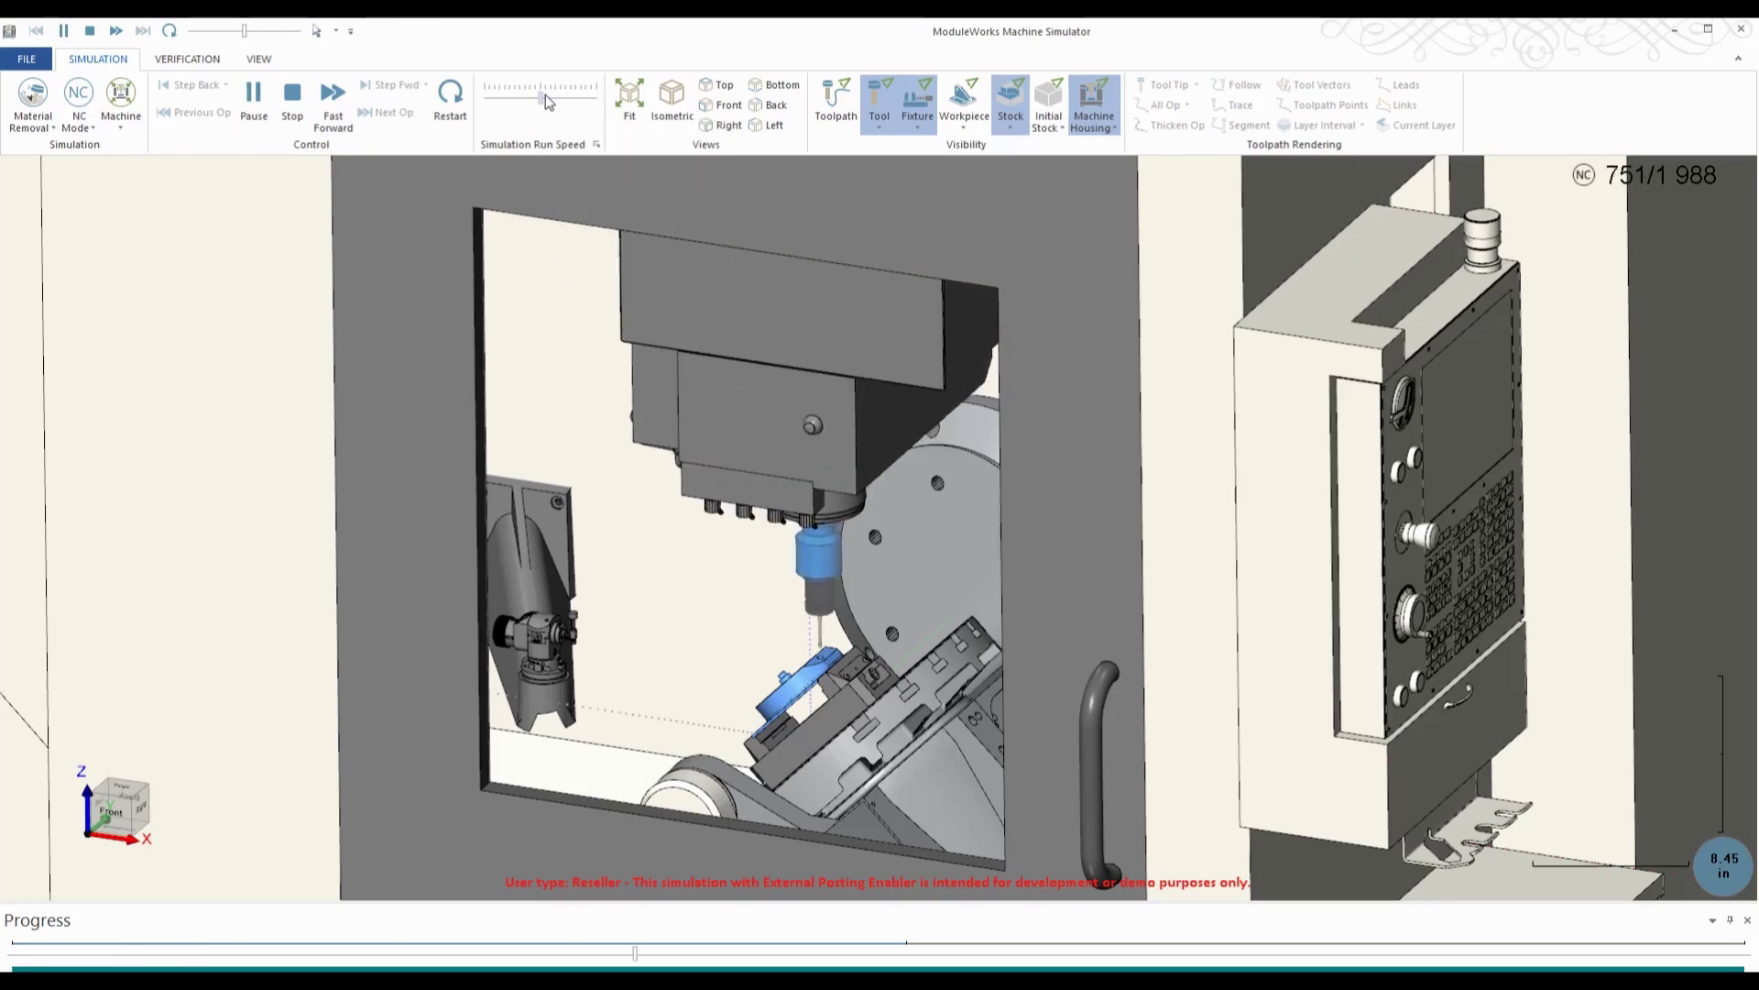